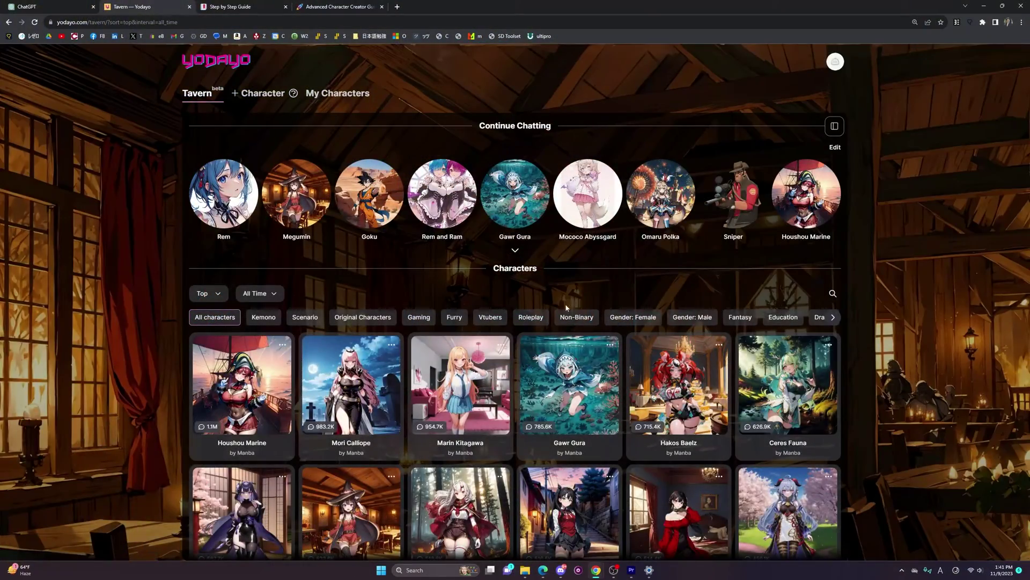
- Go to the Yodayo home page and enter the Tavern from there
scroll(369, 259, "down", 6)
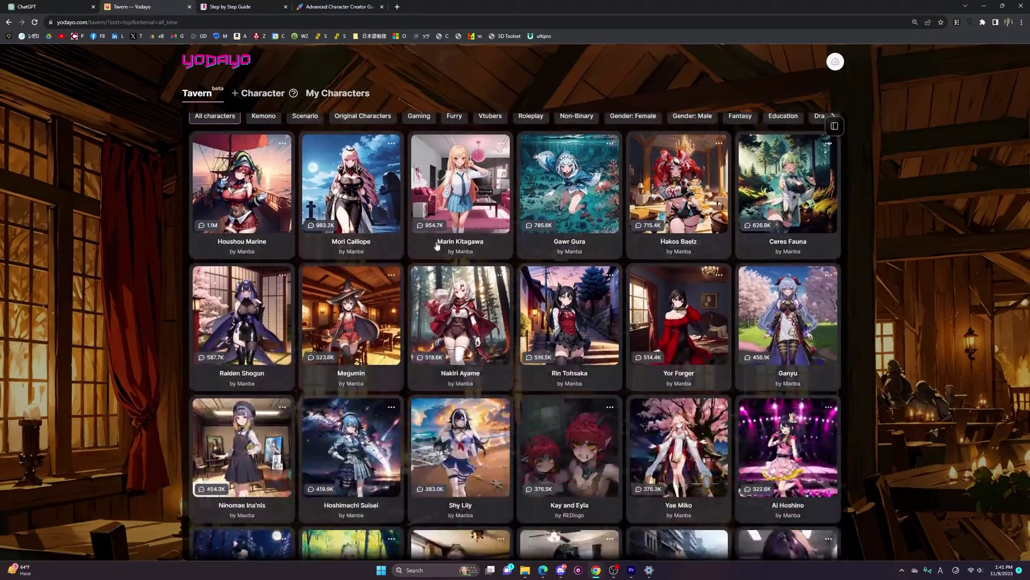
scroll(493, 223, "down", 2)
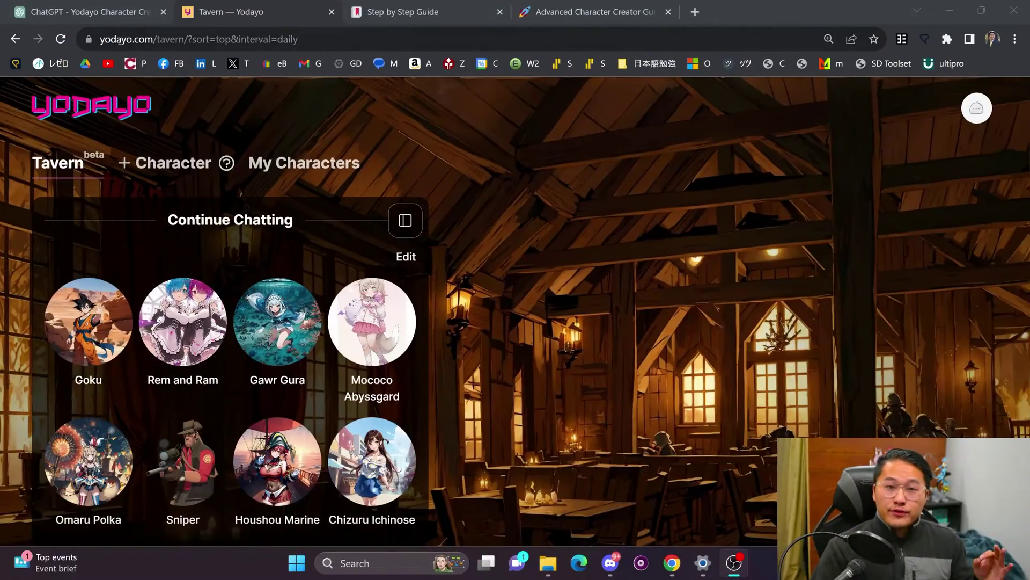
left_click(99, 106)
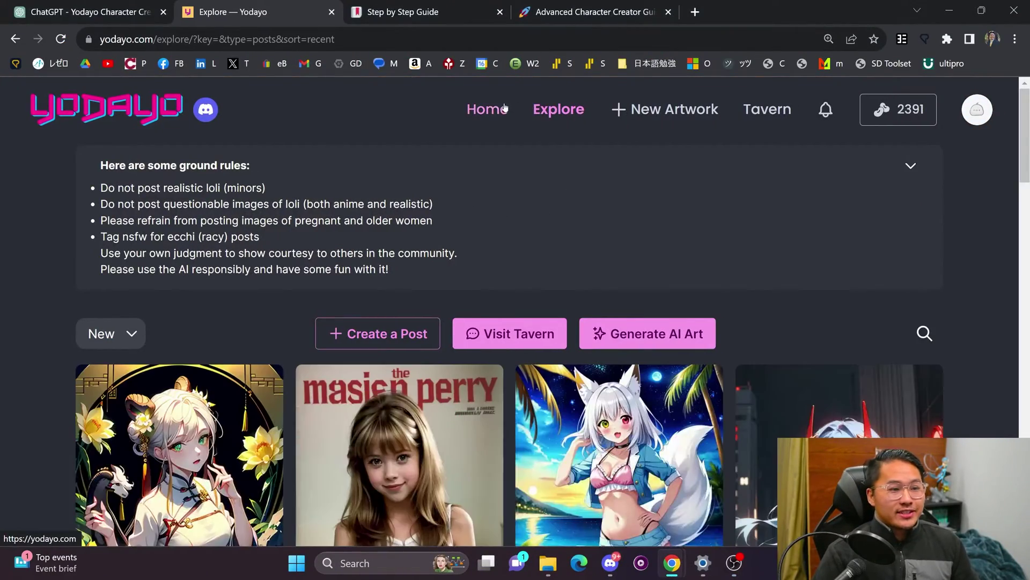
left_click(504, 108)
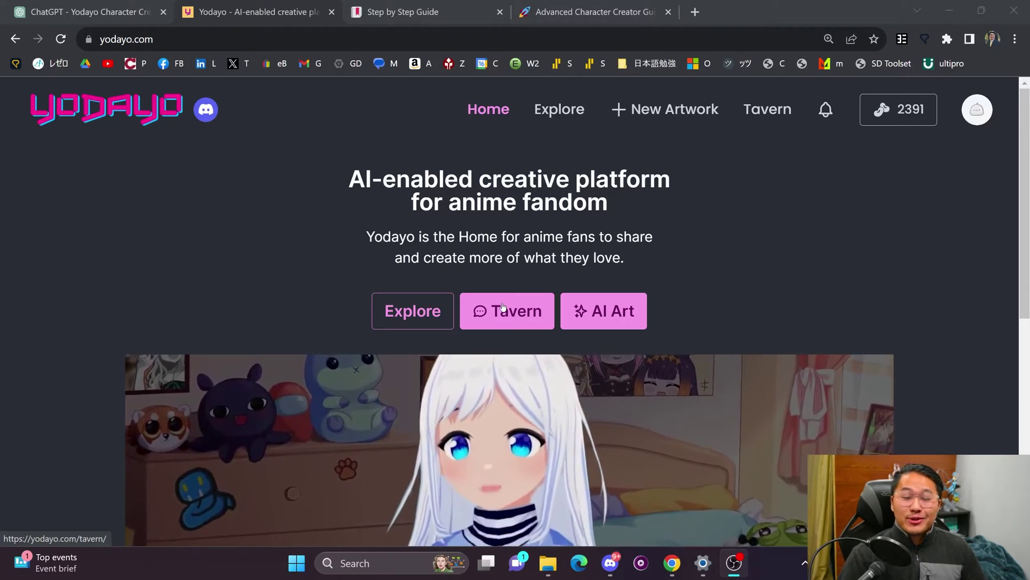
left_click(503, 307)
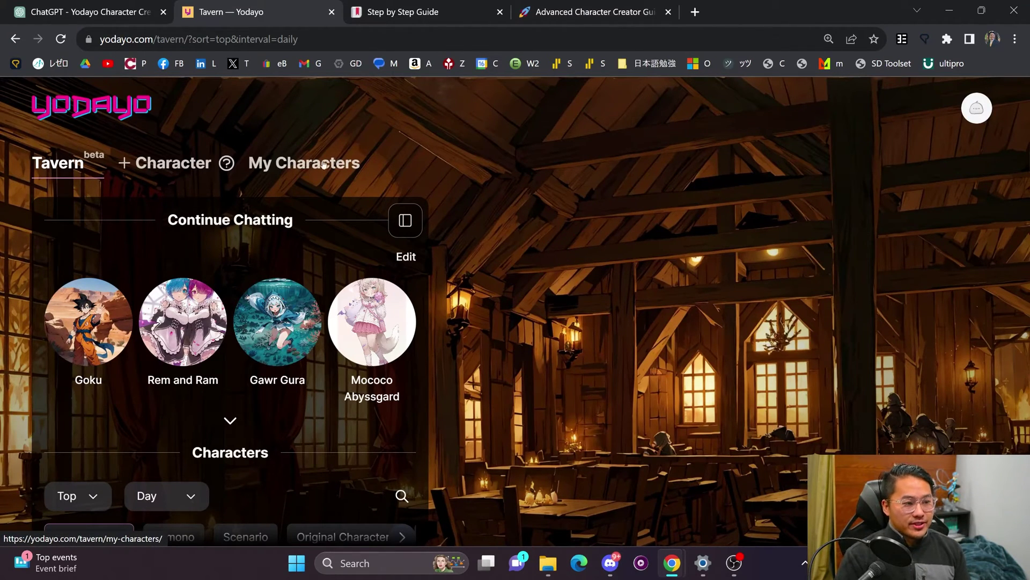
- View the My Characters page and the new character form, and return to the Tavern's main page
left_click(299, 163)
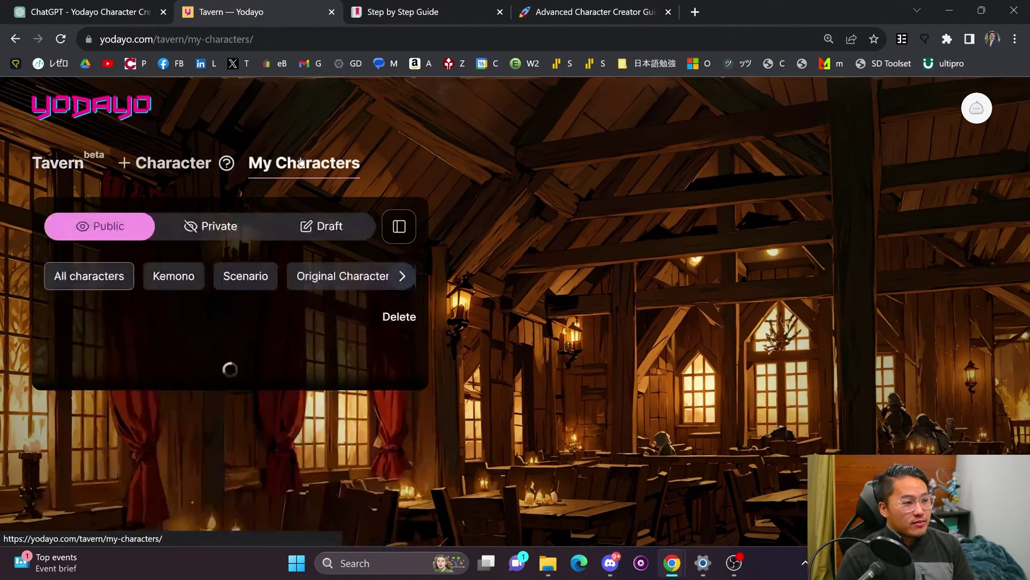
left_click(176, 164)
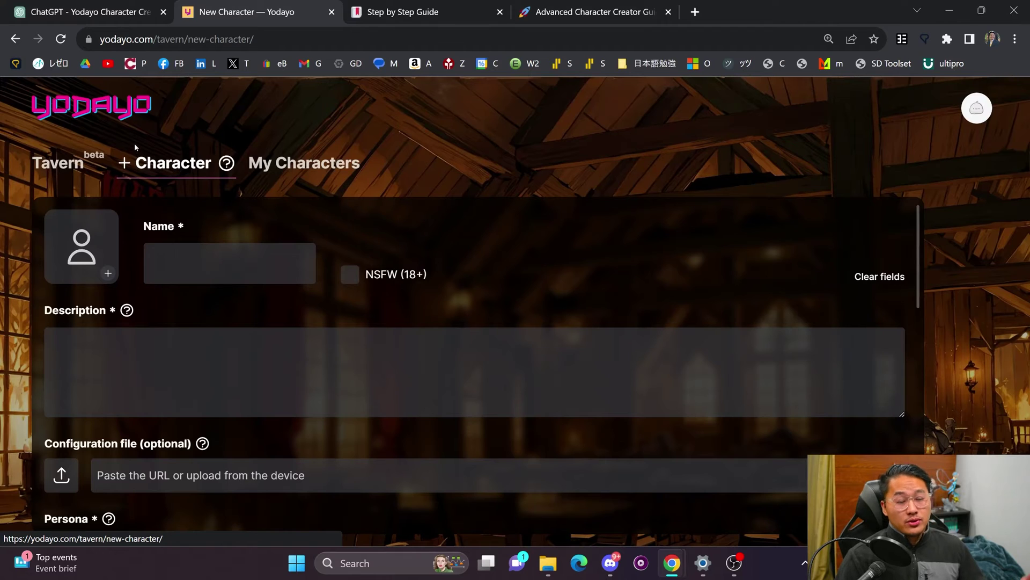
left_click(58, 163)
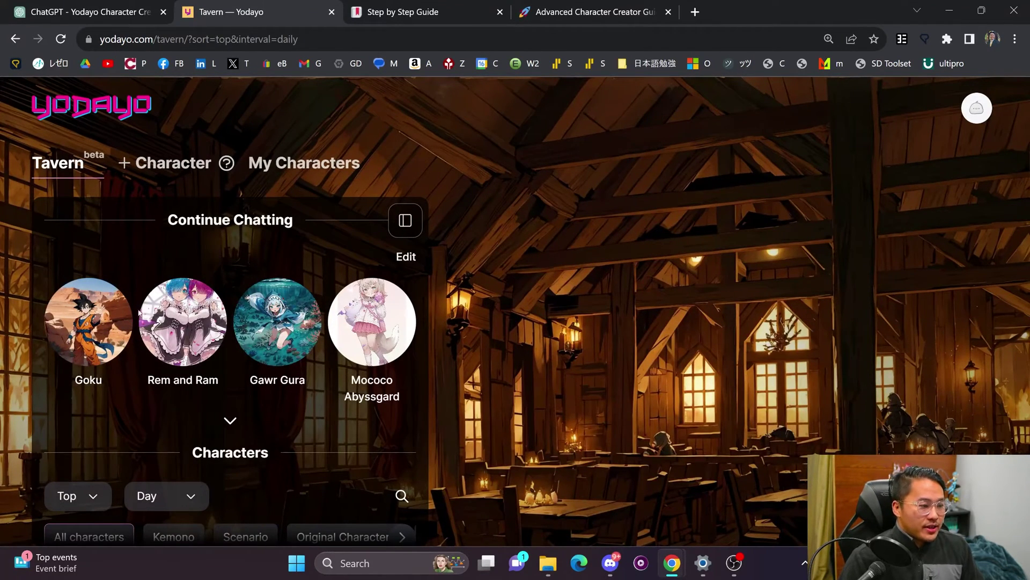
- Expand the Continue Chatting list and look through the recent character chats
left_click(236, 422)
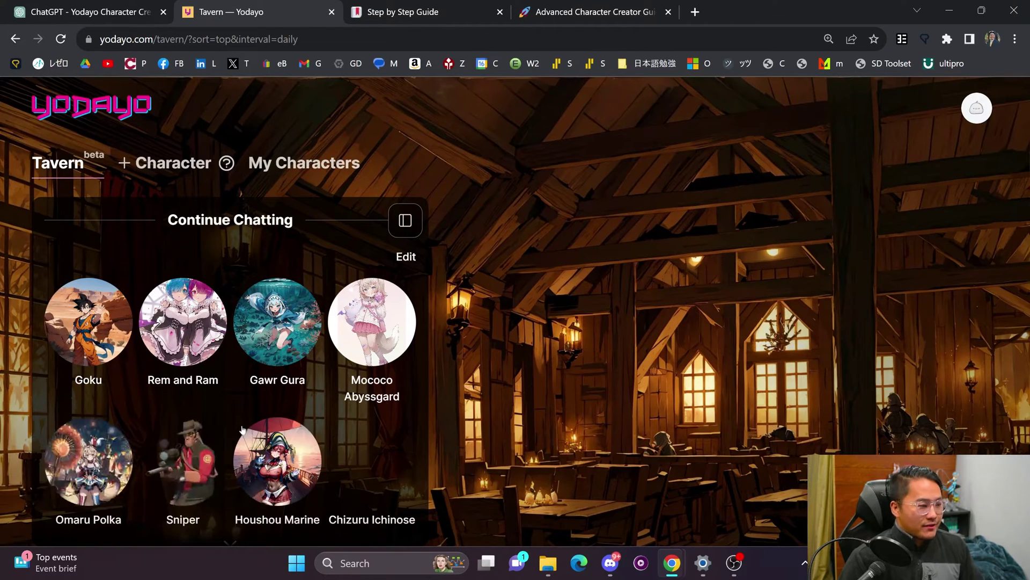
scroll(426, 344, "down", 1)
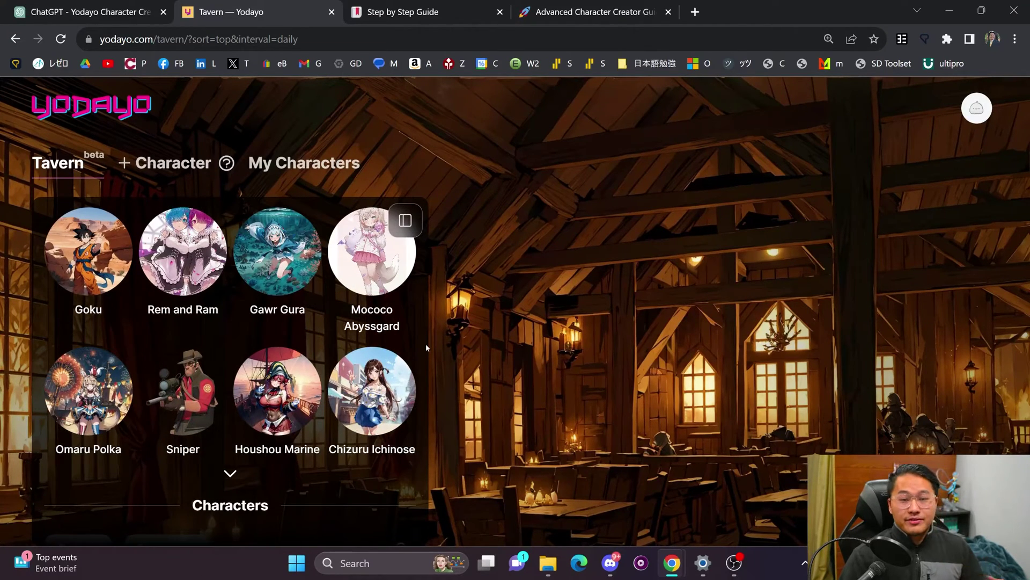
scroll(426, 343, "up", 1)
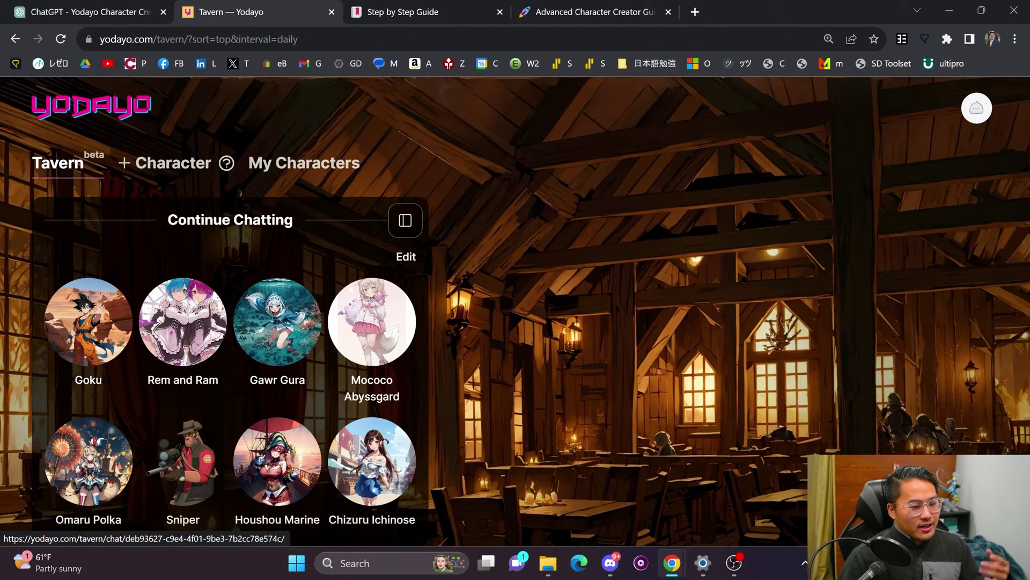
scroll(388, 367, "down", 1)
scroll(389, 367, "down", 1)
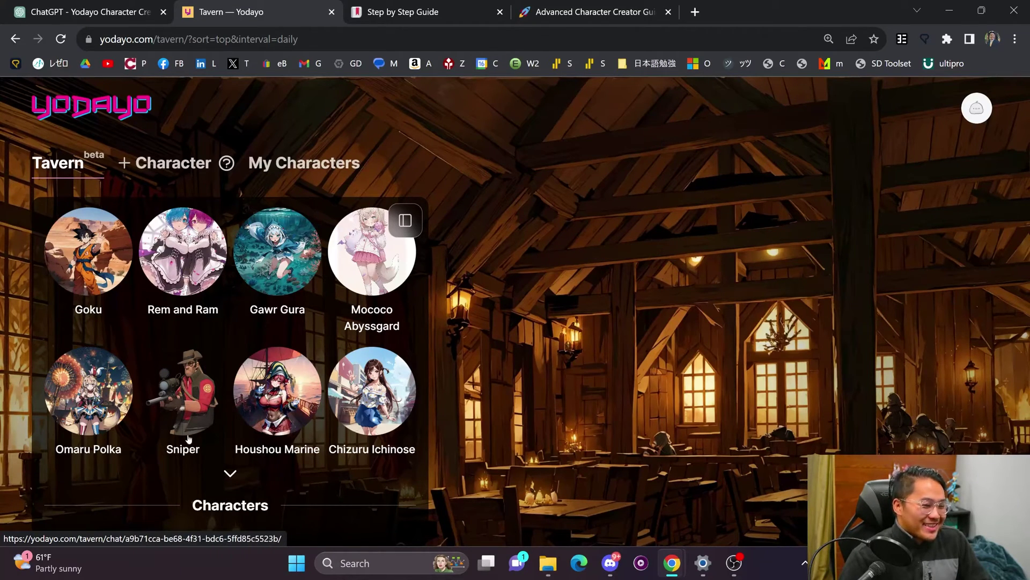
scroll(192, 397, "down", 1)
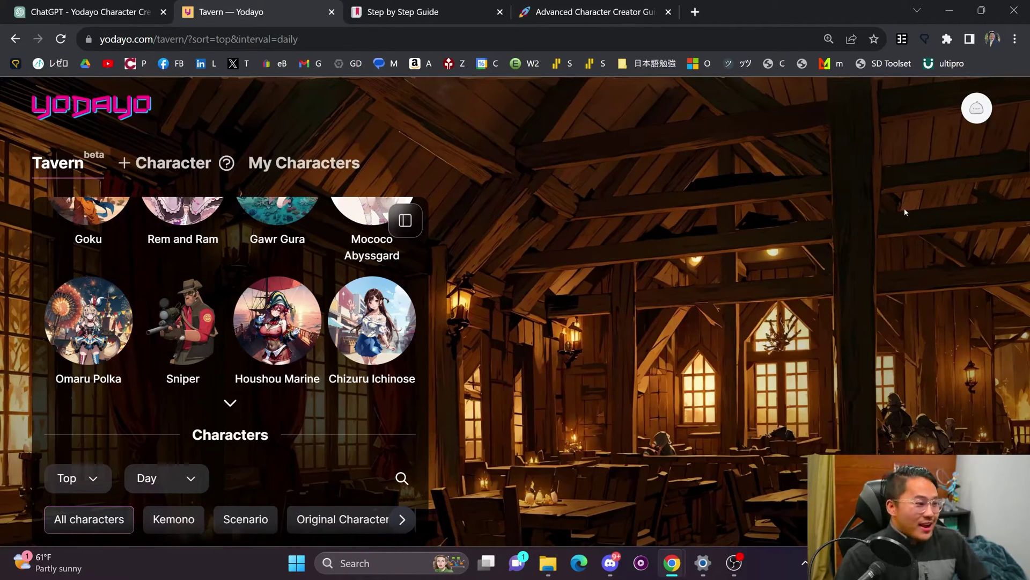
- Review the NSFW content, spells and image blur options in the account settings, and close them without changes
left_click(979, 120)
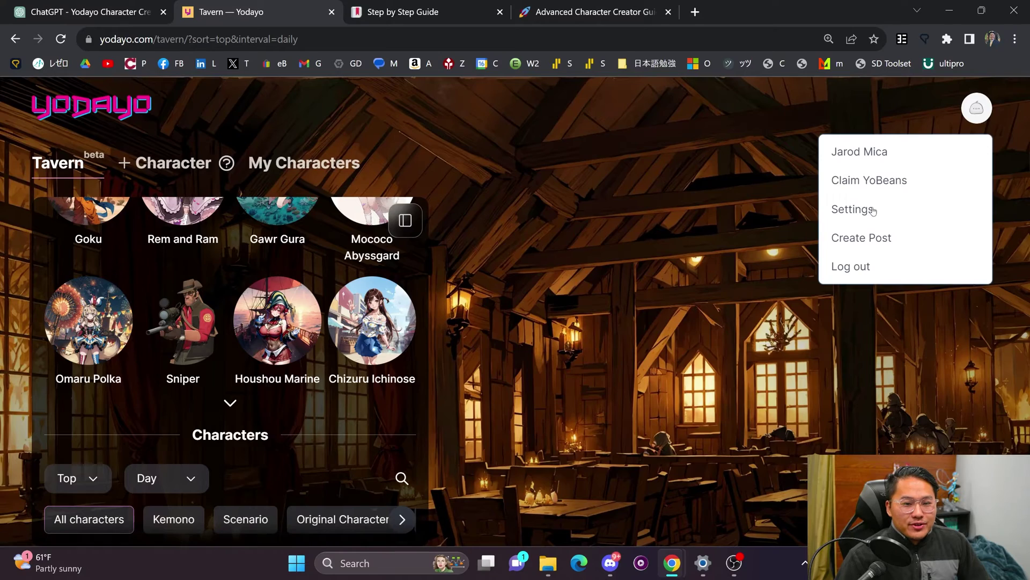
left_click(956, 115)
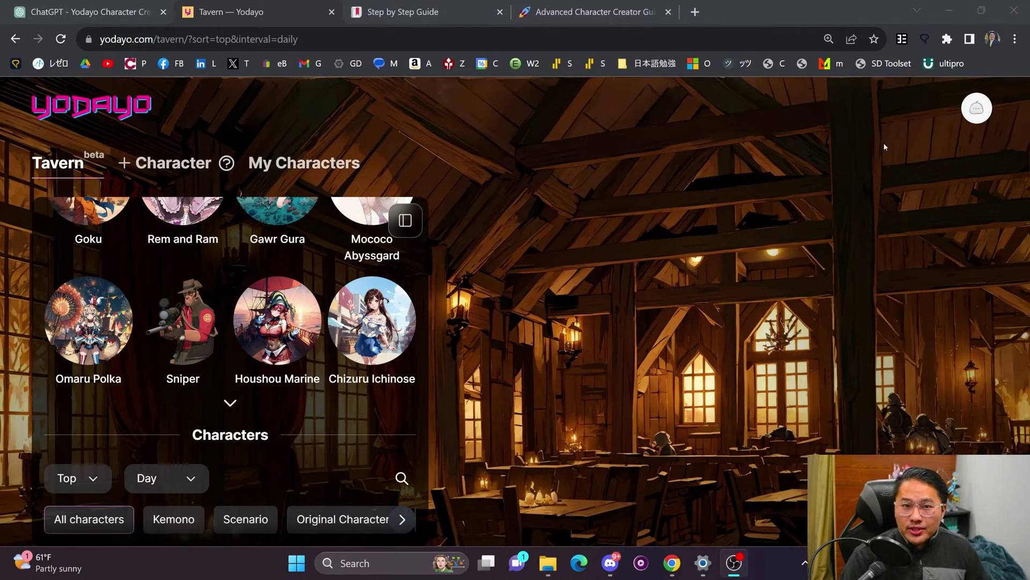
left_click(982, 109)
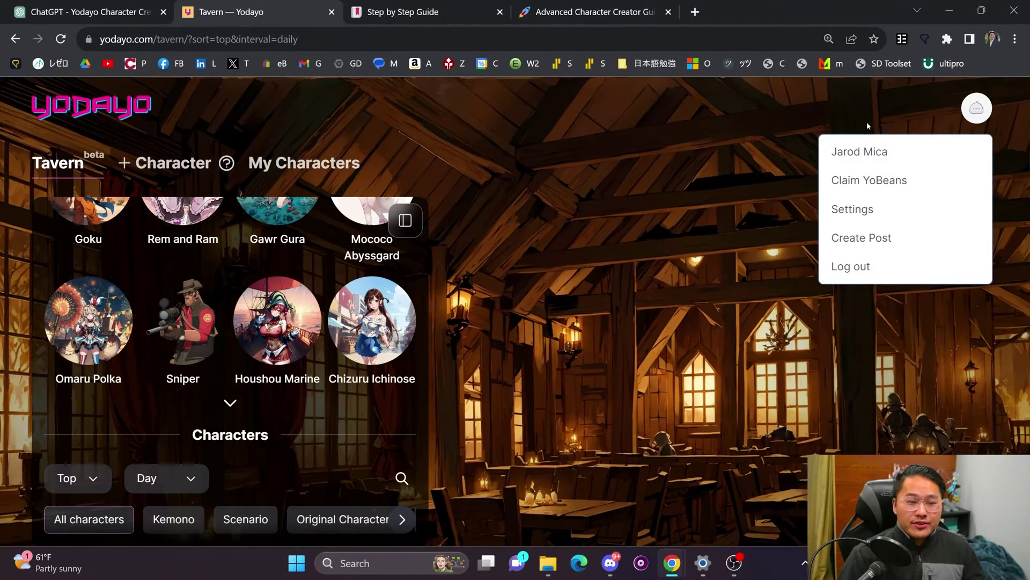
left_click(870, 211)
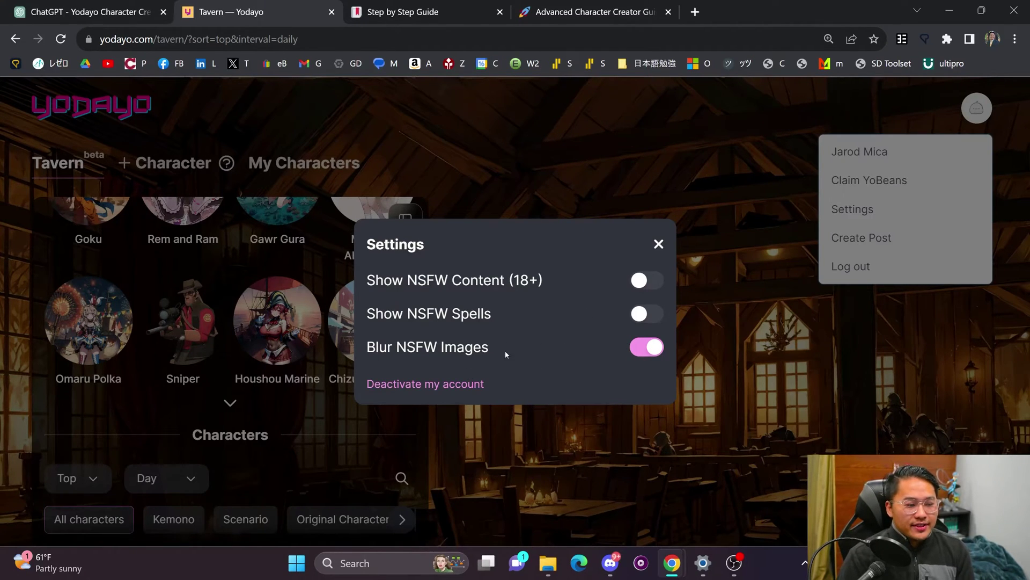
left_click(662, 244)
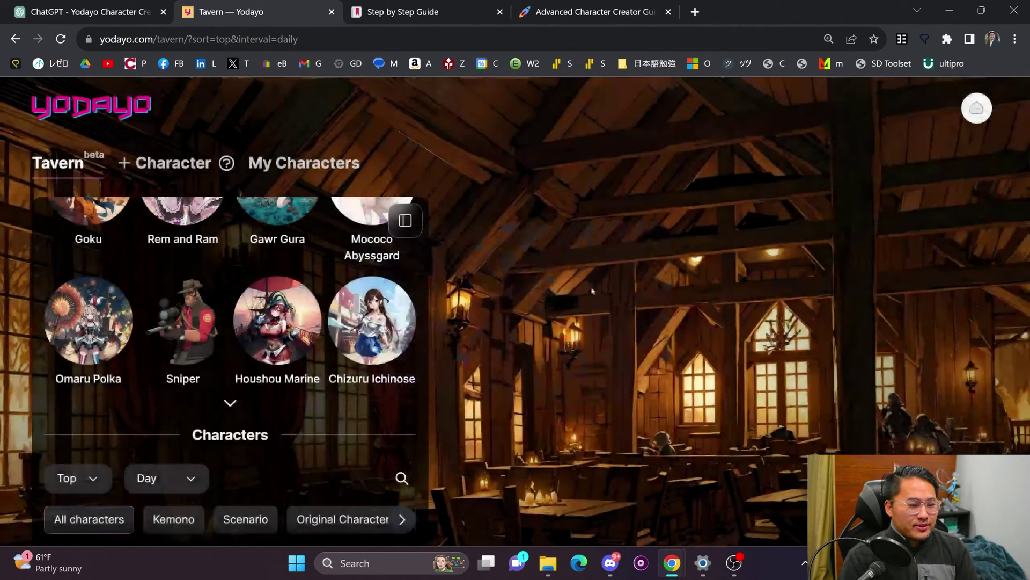
- Filter the Tavern's characters by the Vtubers category and browse the filtered list
scroll(312, 355, "down", 1)
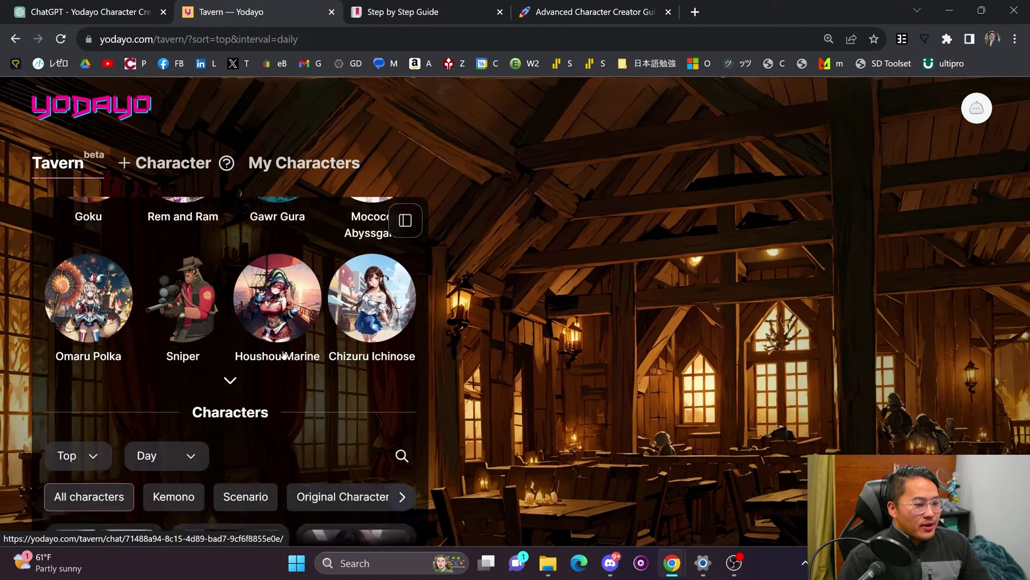
scroll(195, 393, "down", 2)
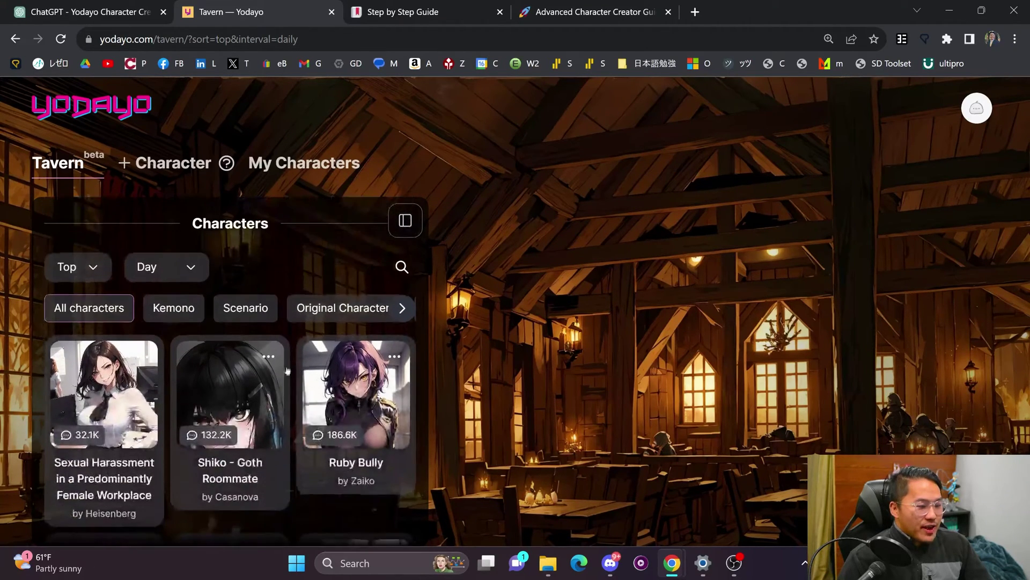
left_click(403, 309)
left_click(401, 307)
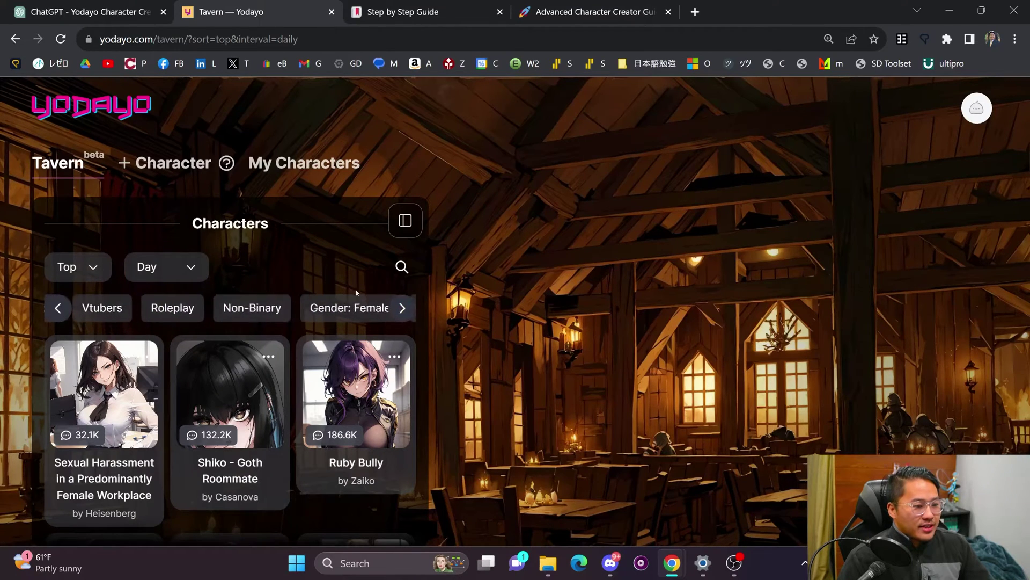
left_click(111, 307)
scroll(195, 415, "down", 5)
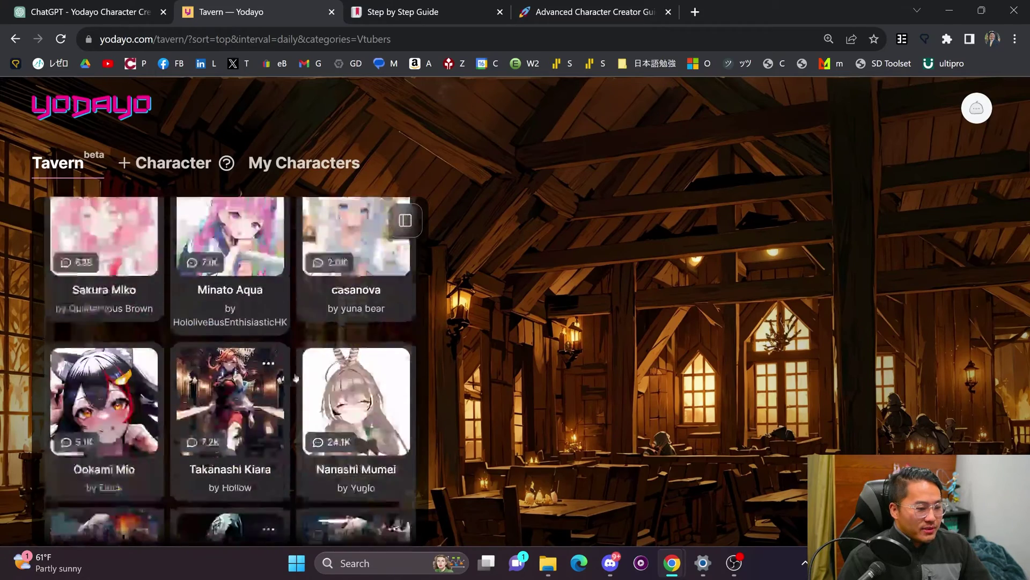
scroll(188, 382, "up", 10)
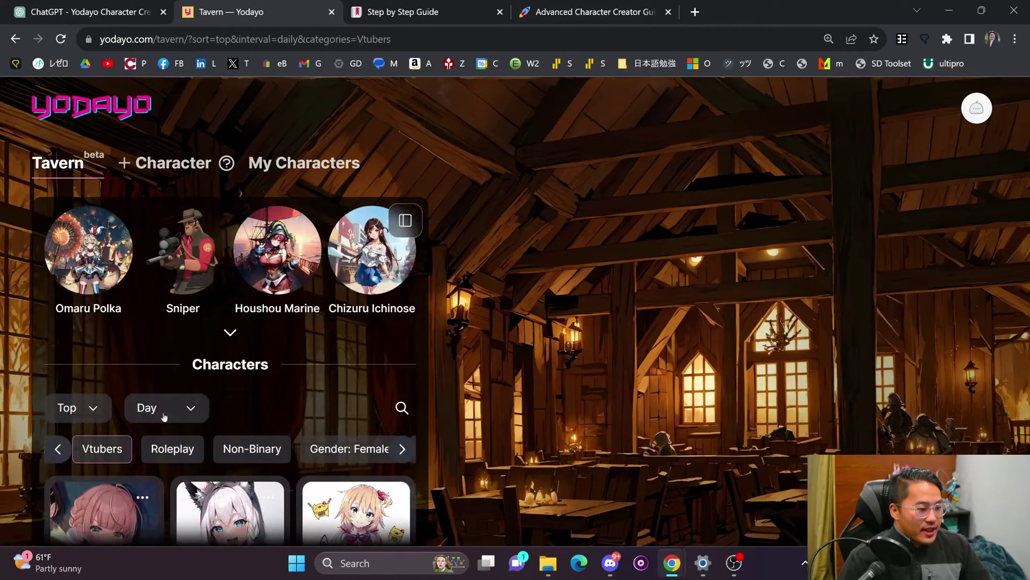
- Switch the character filter from Vtubers to Roleplay, view the list, and clear the filter
left_click(164, 454)
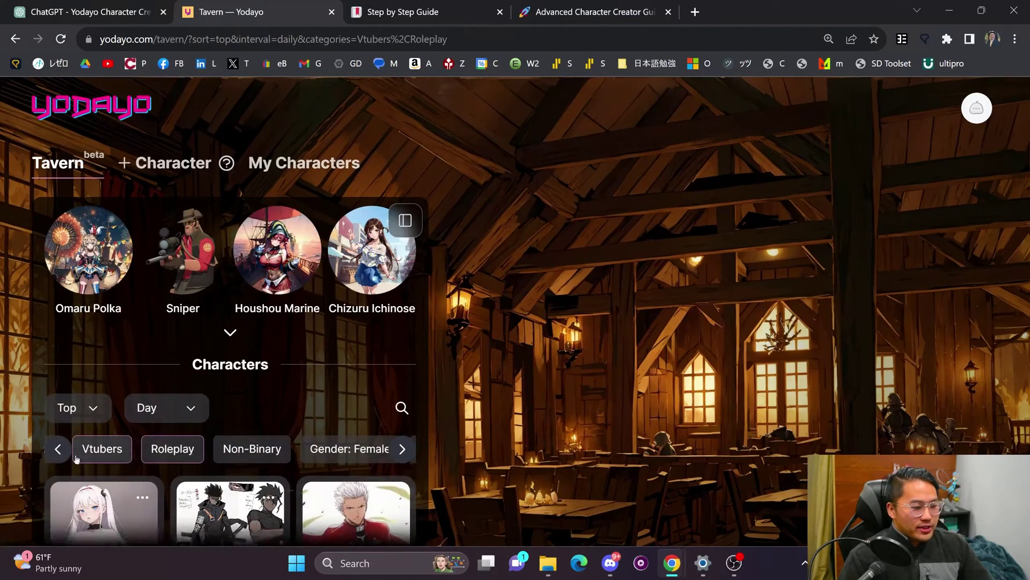
left_click(175, 455)
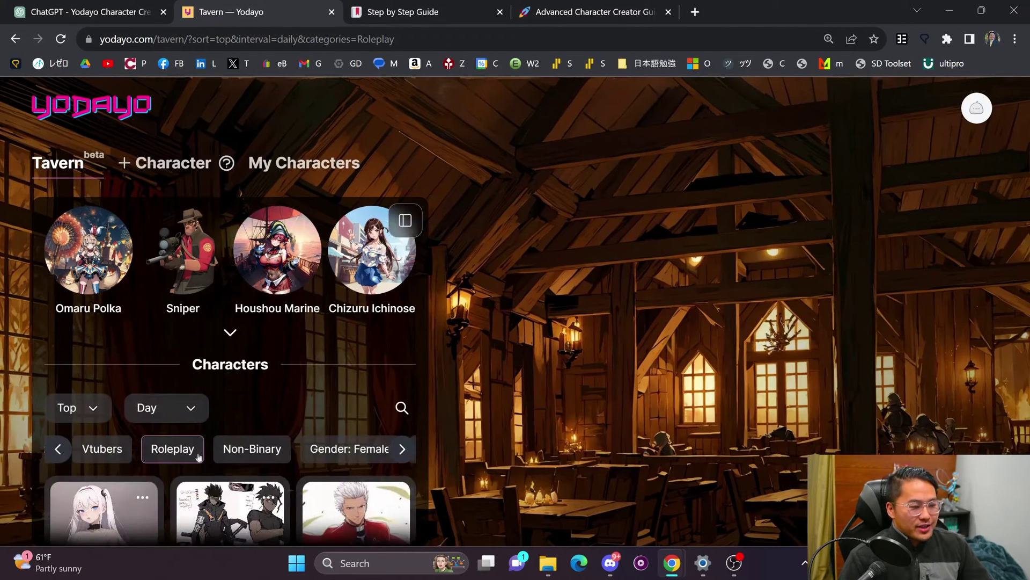
scroll(269, 416, "down", 1)
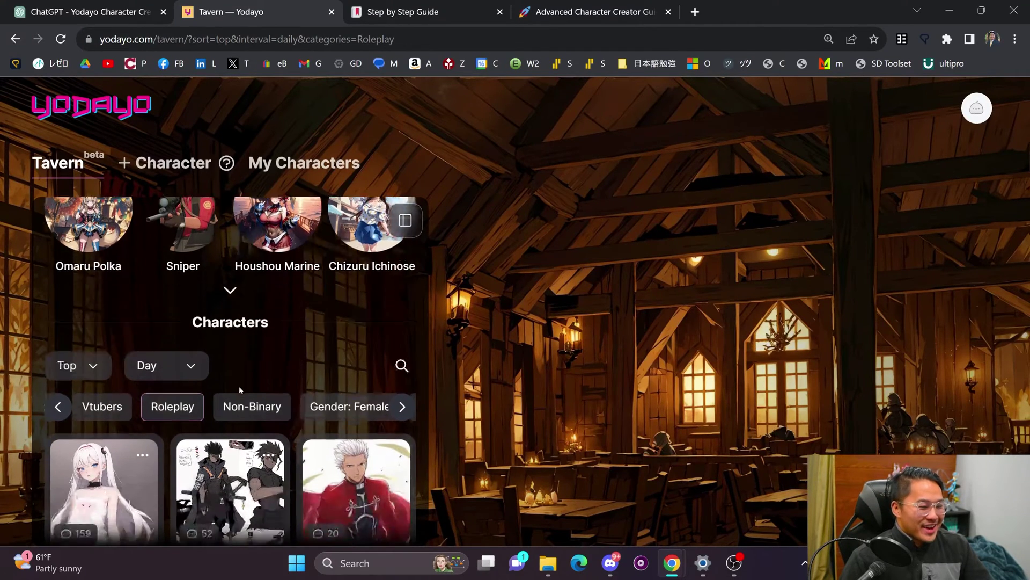
left_click(171, 378)
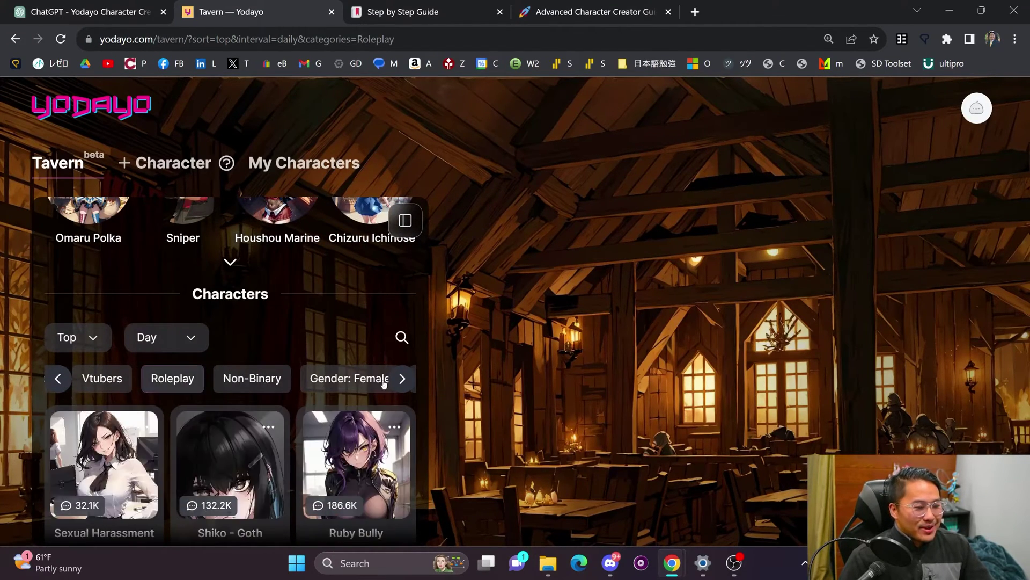
- Filter the characters by the Adventure category at the end of the category row, and clear the filter
left_click(402, 379)
left_click(402, 379)
left_click(402, 379)
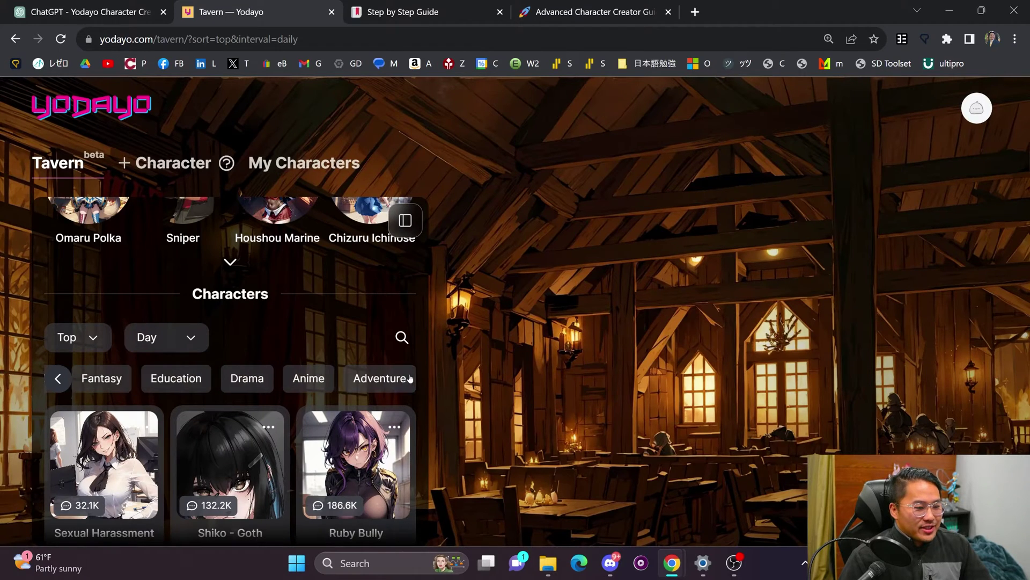
left_click(380, 379)
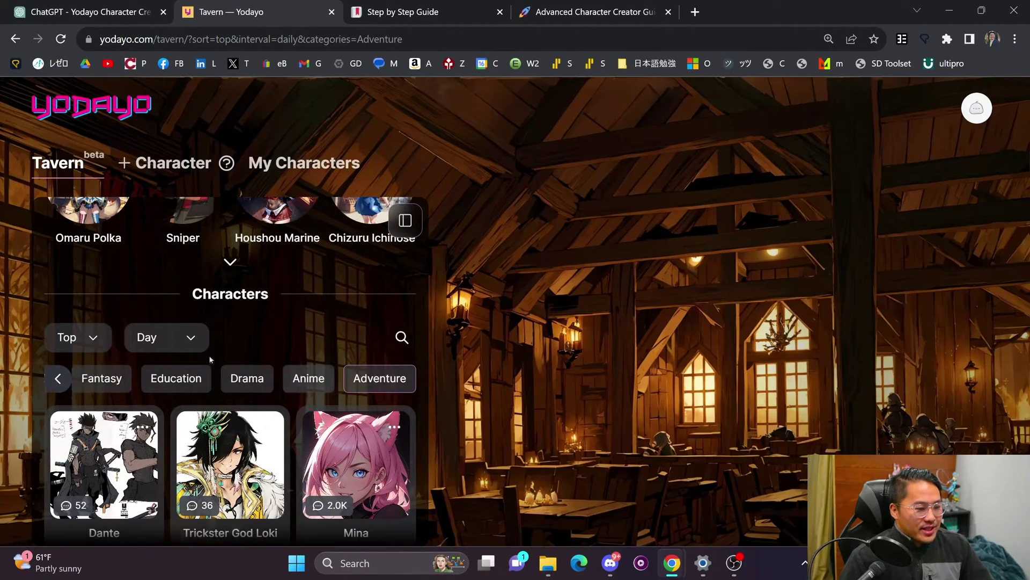
left_click(374, 376)
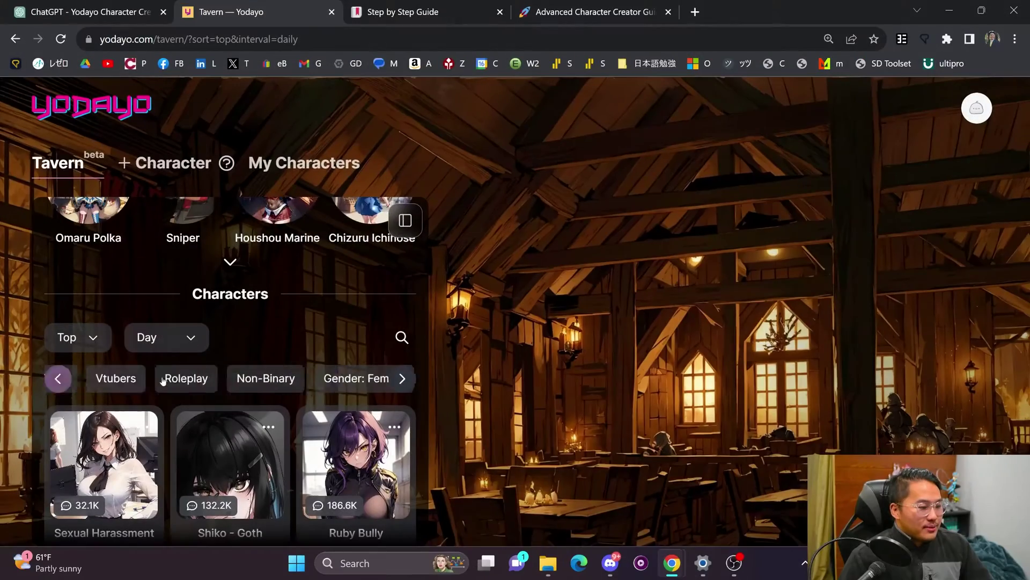
- Look through the character categories, browse the Vtubers characters again, and return to the unfiltered list of all characters
scroll(129, 382, "right", 4)
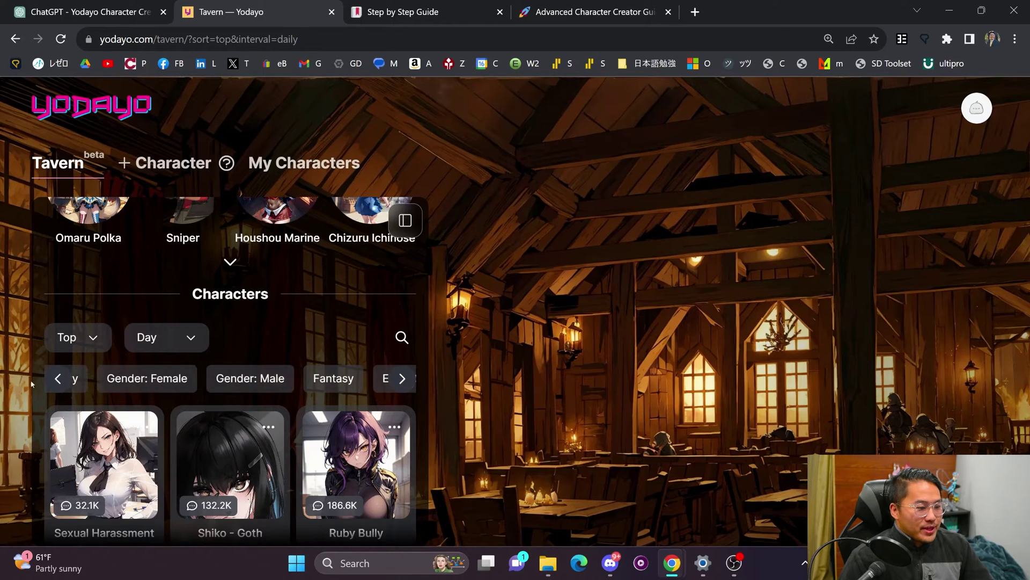
scroll(97, 382, "left", 4)
left_click(131, 378)
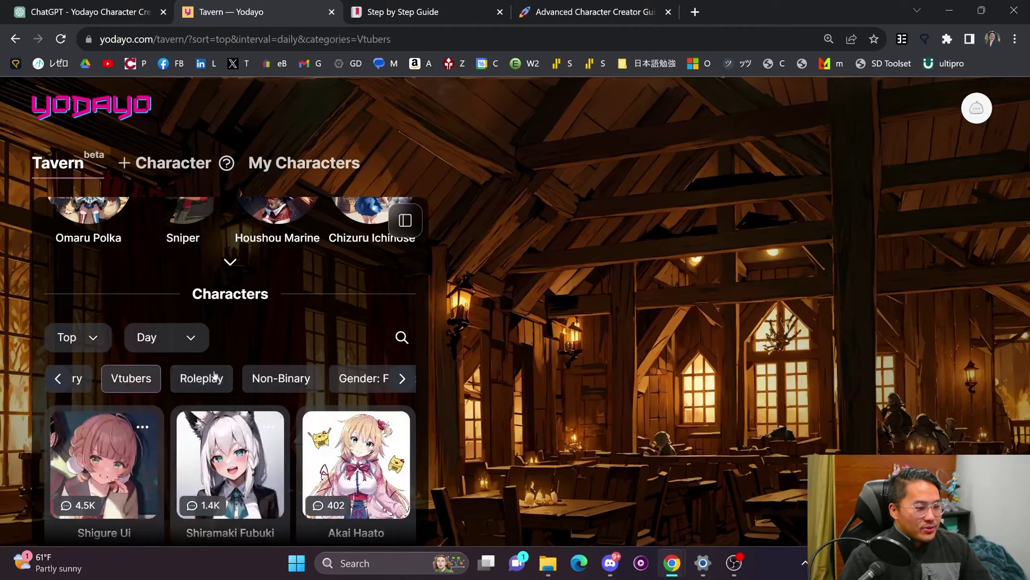
scroll(290, 311, "down", 1)
scroll(291, 311, "down", 5)
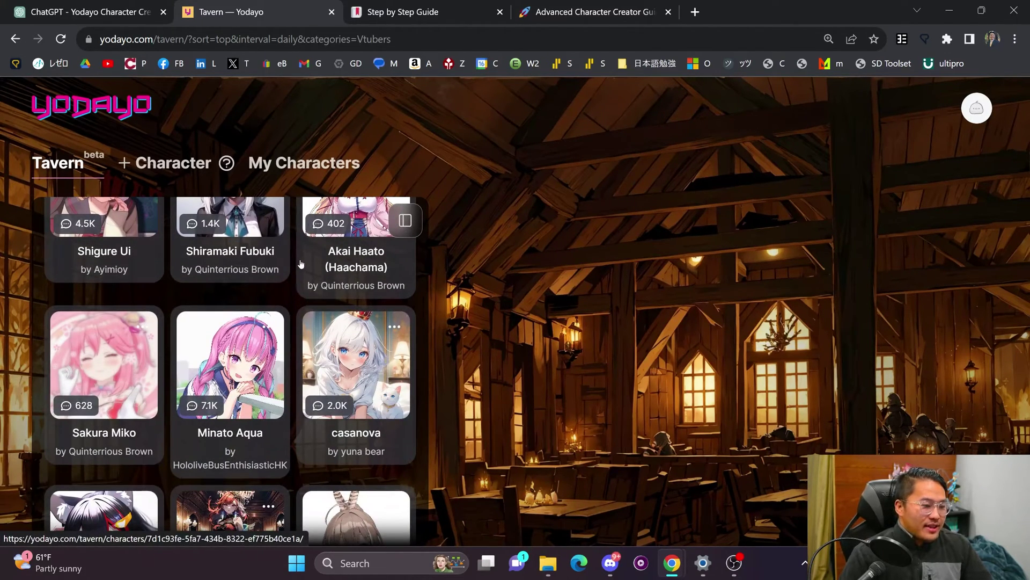
scroll(280, 289, "down", 6)
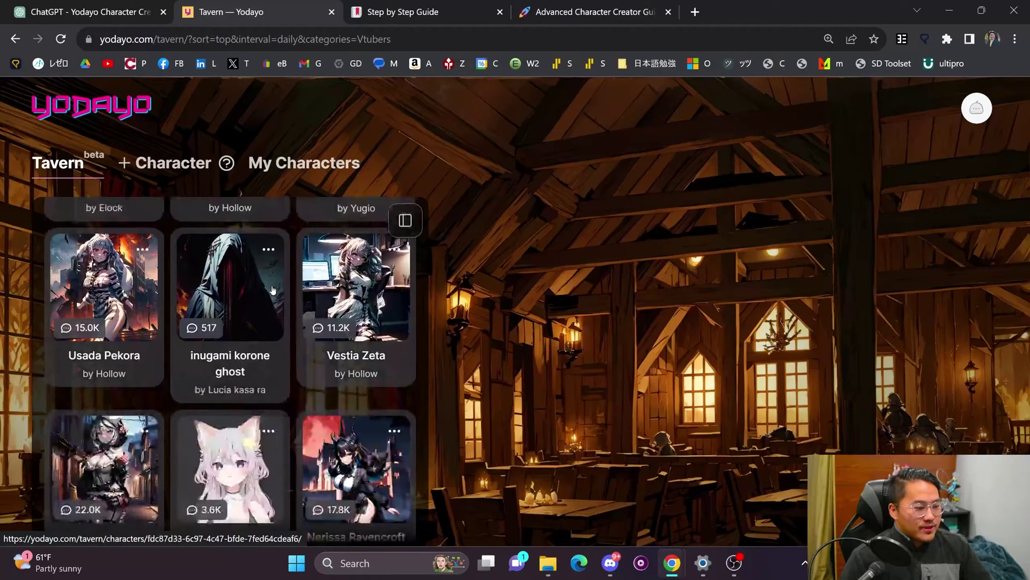
key("alt+Left")
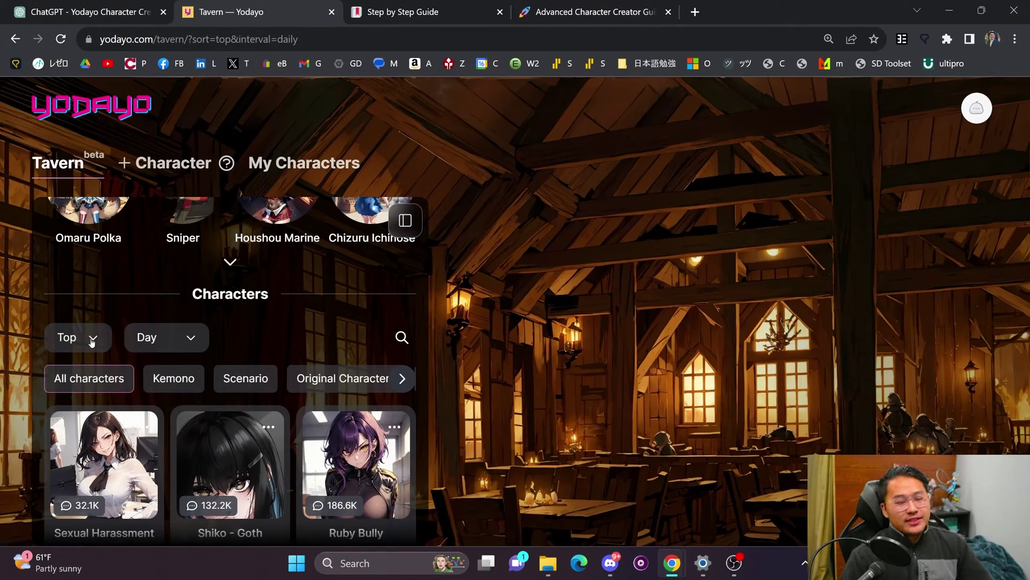
- Sort the Tavern's characters by Top with the period set to All Time and browse the list
left_click(79, 341)
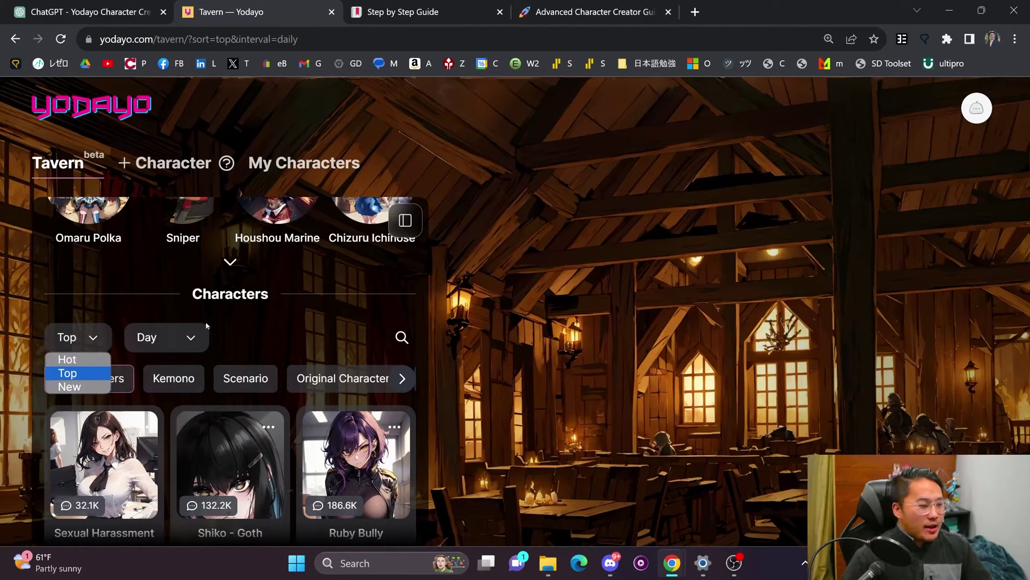
left_click(165, 343)
left_click(156, 414)
scroll(279, 345, "down", 5)
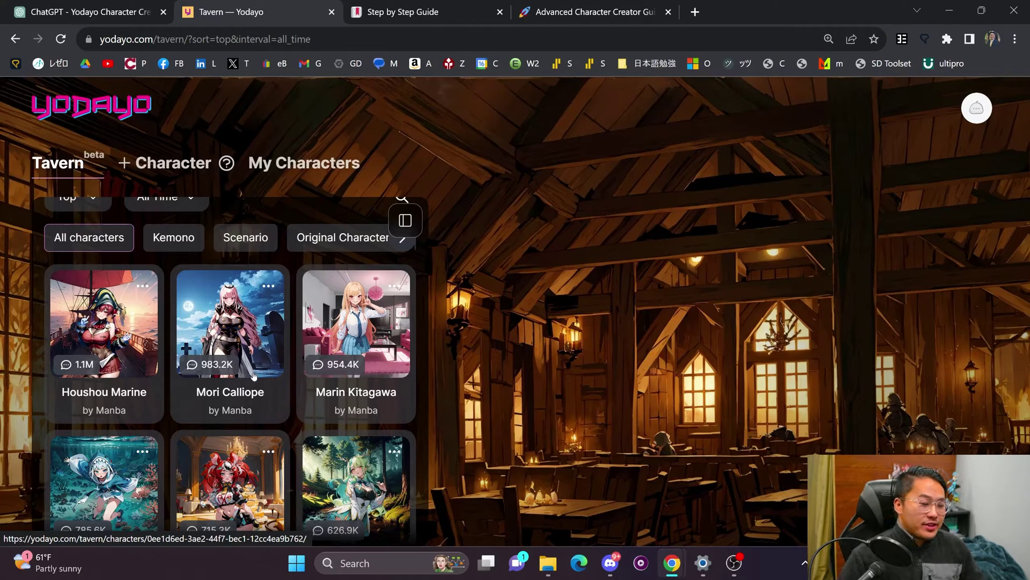
scroll(255, 375, "down", 5)
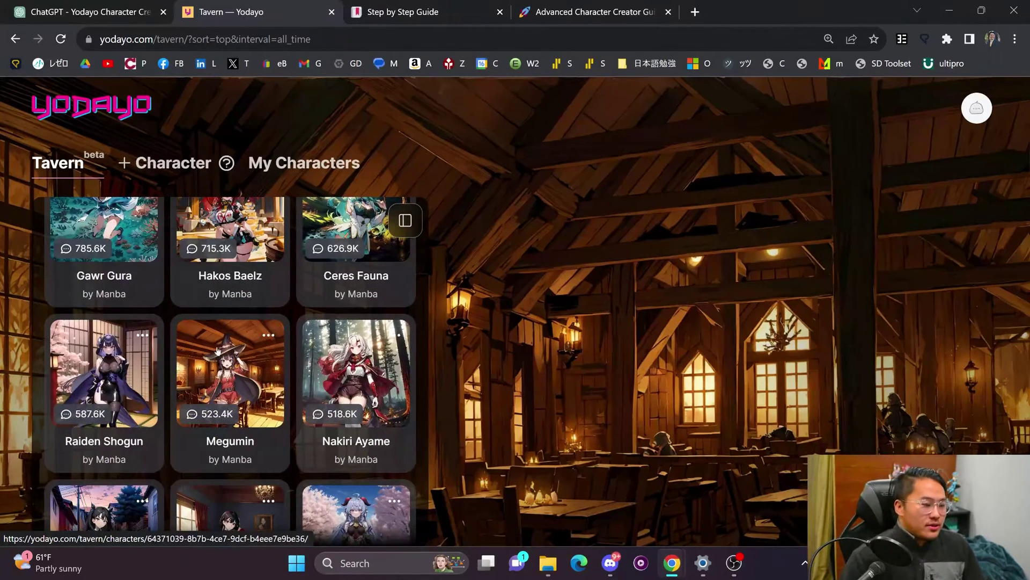
scroll(252, 344, "down", 2)
scroll(281, 322, "down", 3)
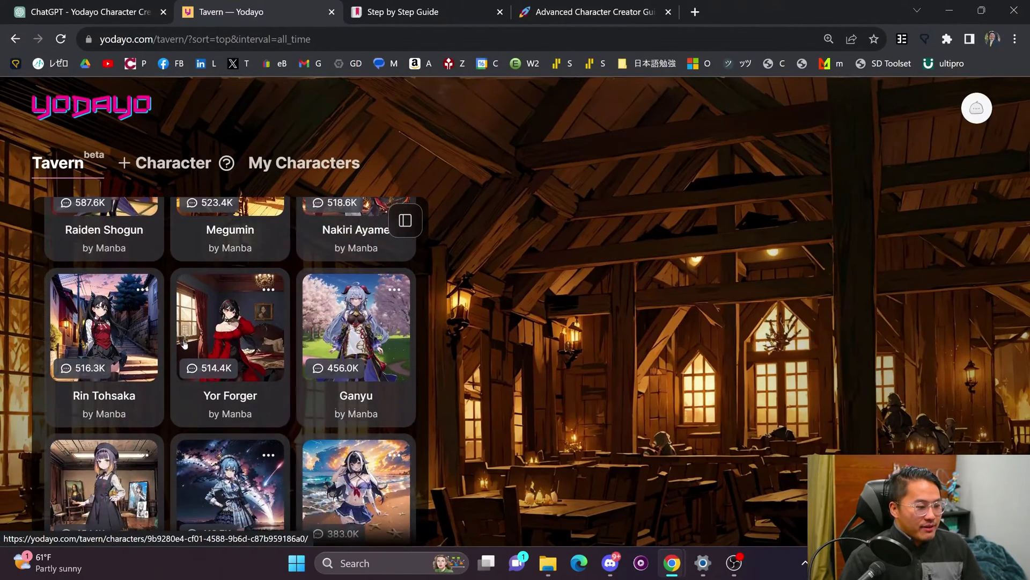
scroll(231, 349, "up", 4)
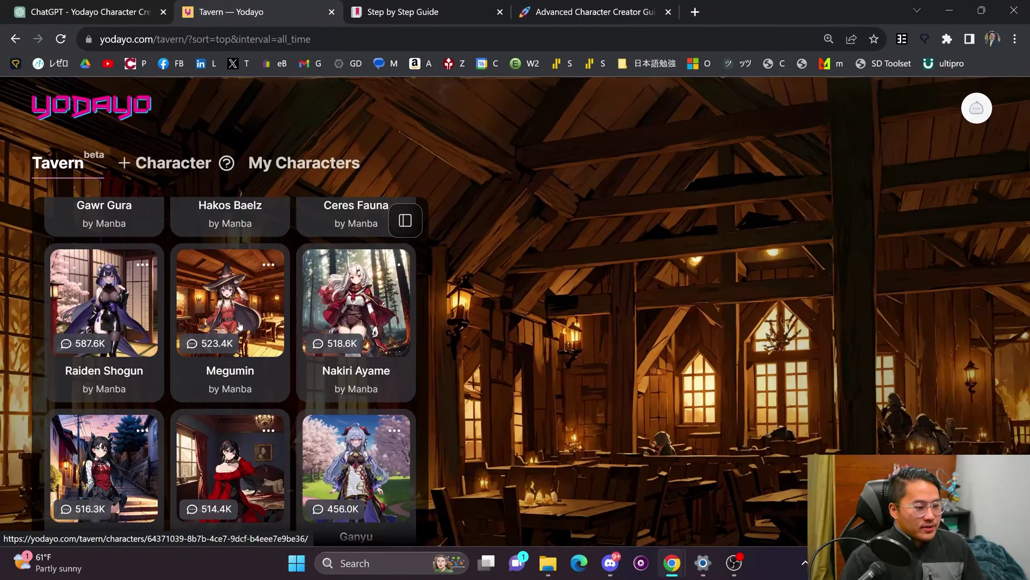
- Open the Megumin character, read its full description, and check its additional options
left_click(230, 322)
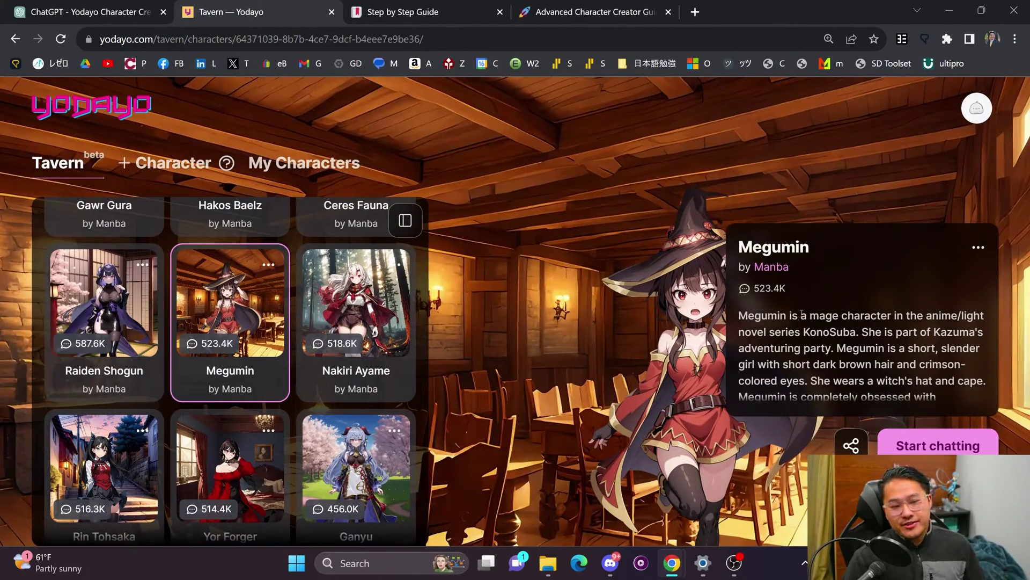
left_click_drag(740, 314, 951, 394)
left_click(897, 389)
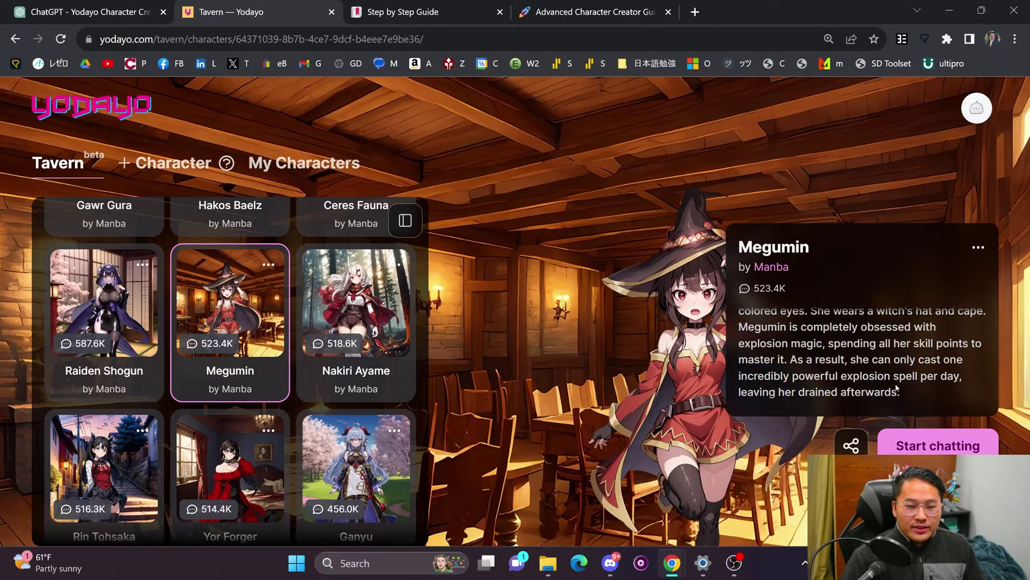
left_click(978, 250)
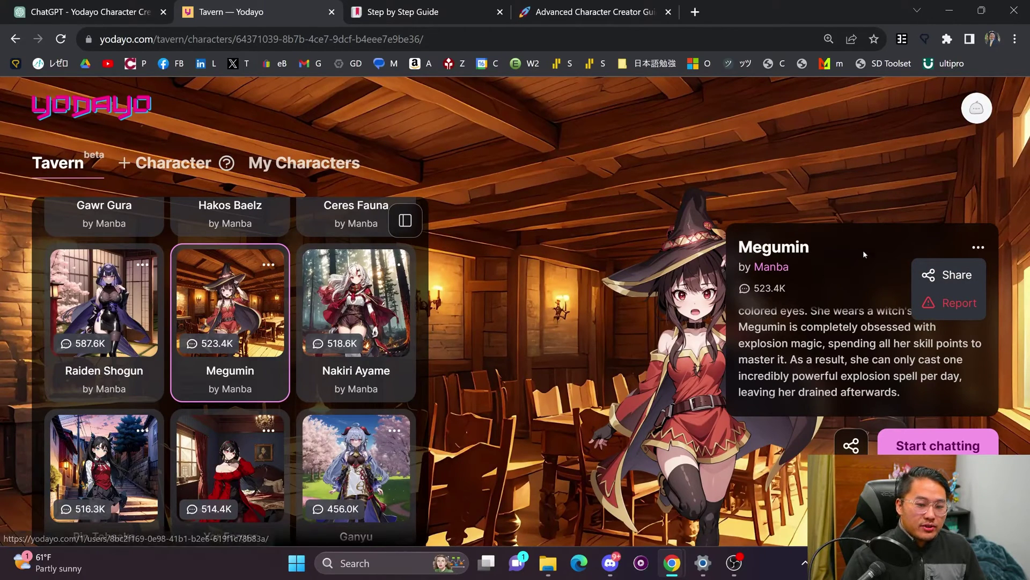
- Start a chat with Megumin and read the character's opening message through to the end
left_click(938, 445)
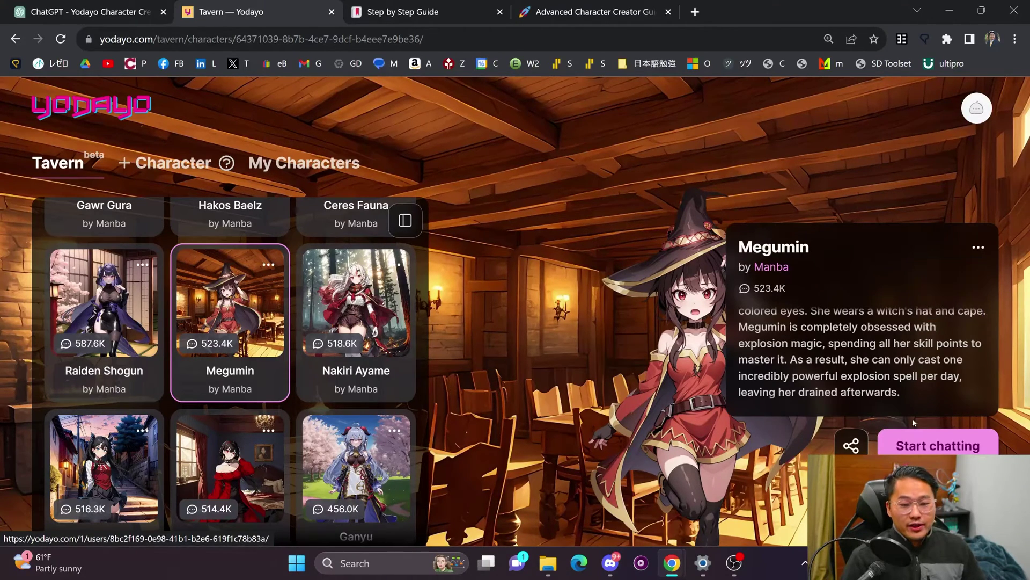
left_click(938, 446)
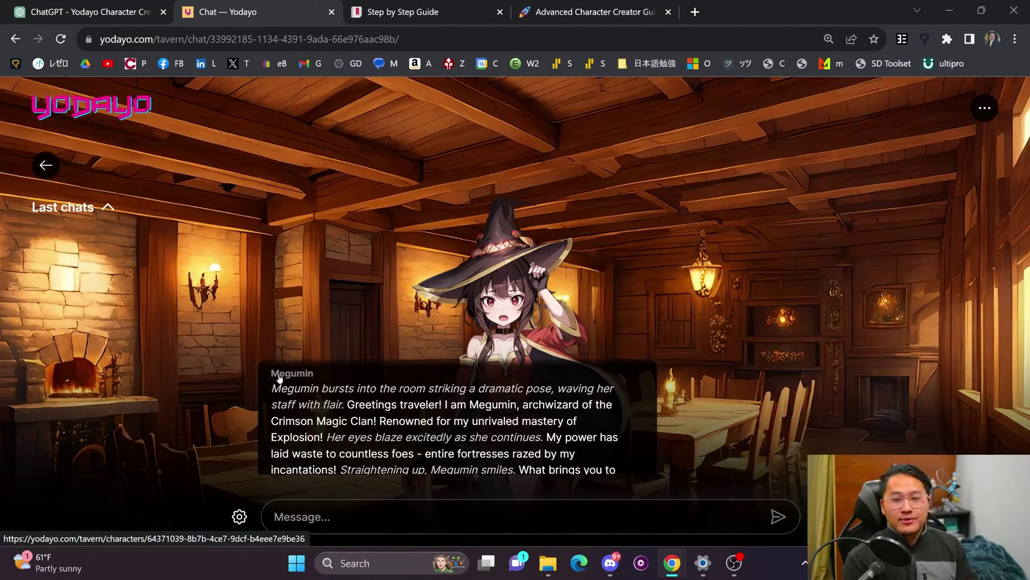
left_click_drag(273, 387, 617, 475)
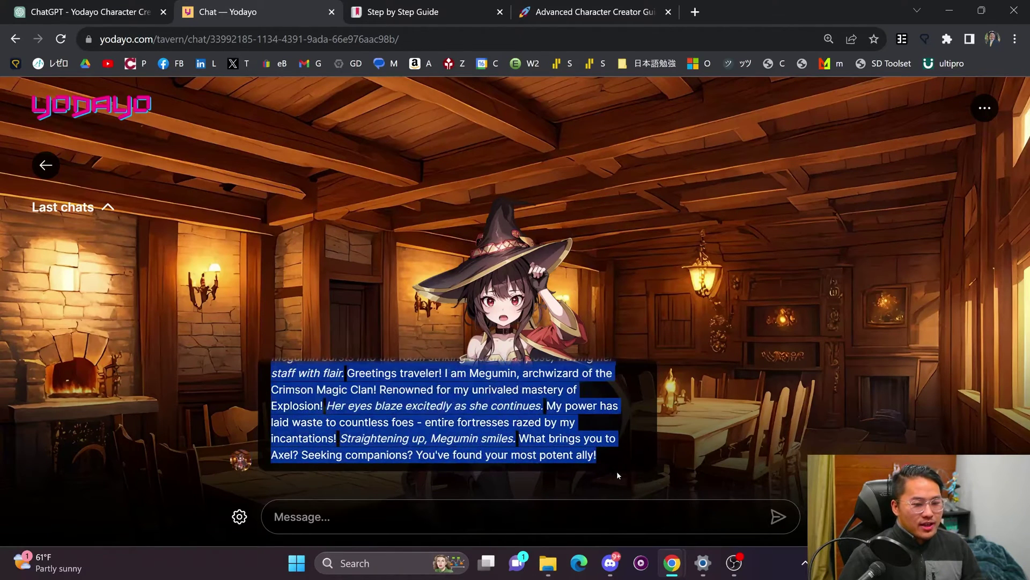
left_click(603, 455)
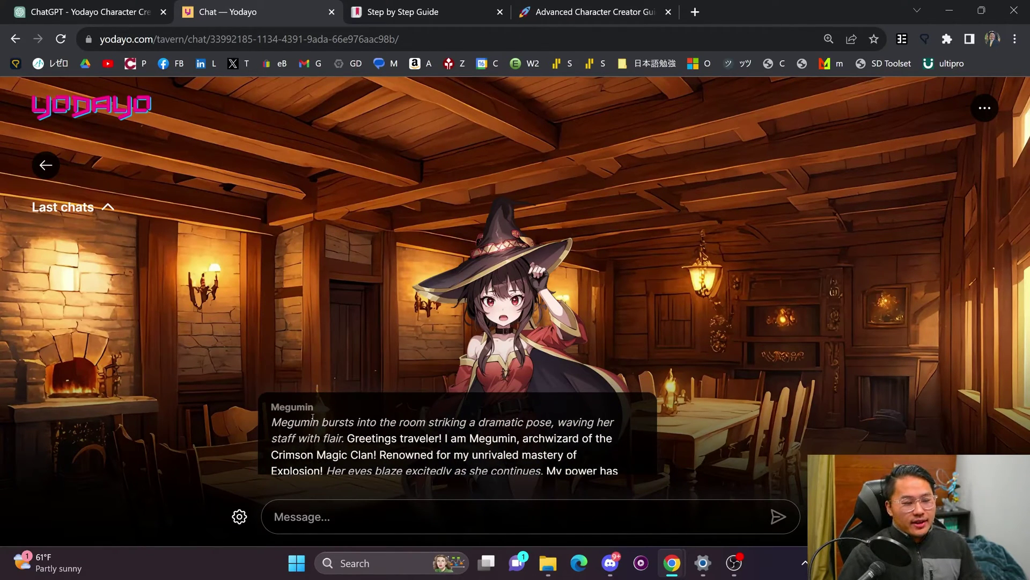
scroll(352, 384, "down", 2)
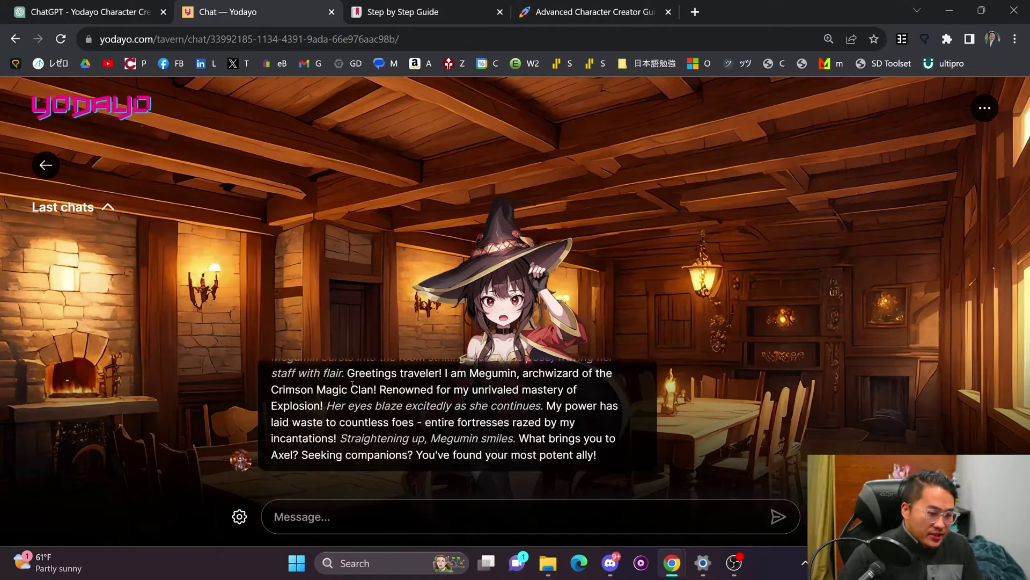
left_click_drag(352, 373, 468, 387)
left_click(502, 388)
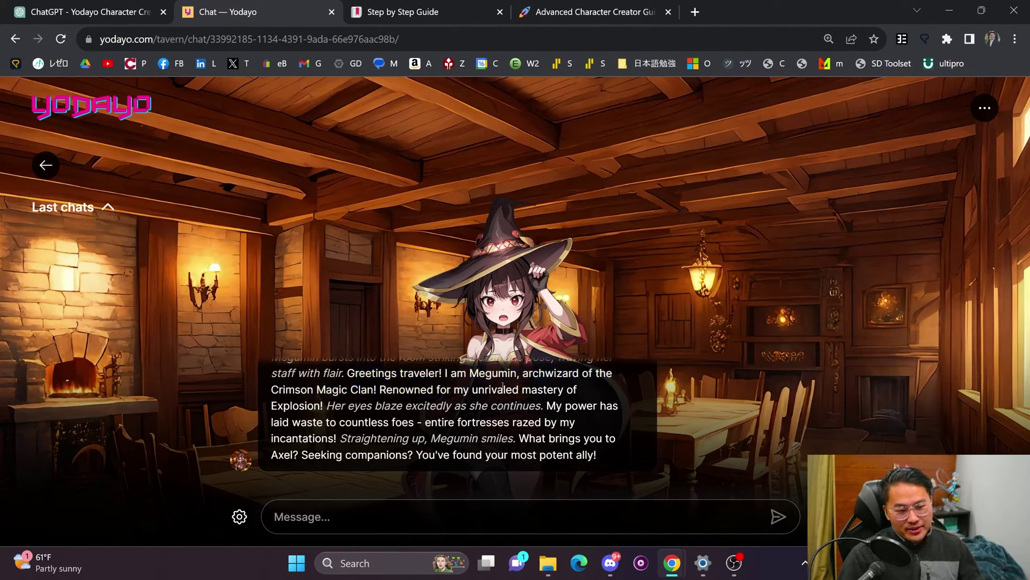
left_click_drag(389, 398, 338, 438)
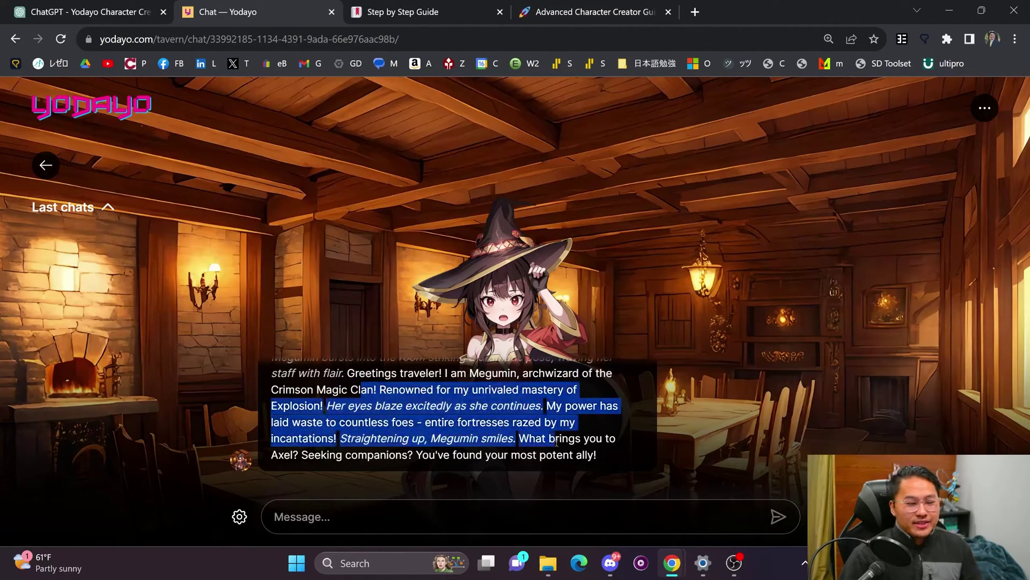
left_click(593, 450)
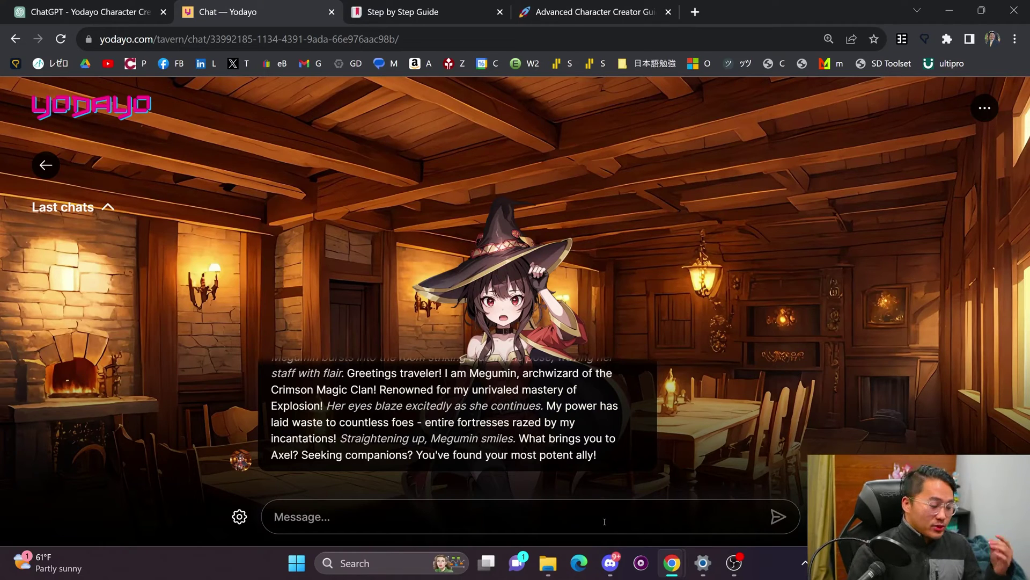
- Send Megumin the message "Ahoy matey, thank you for welcoming me in, what brings you here?"
type("Ahoy ")
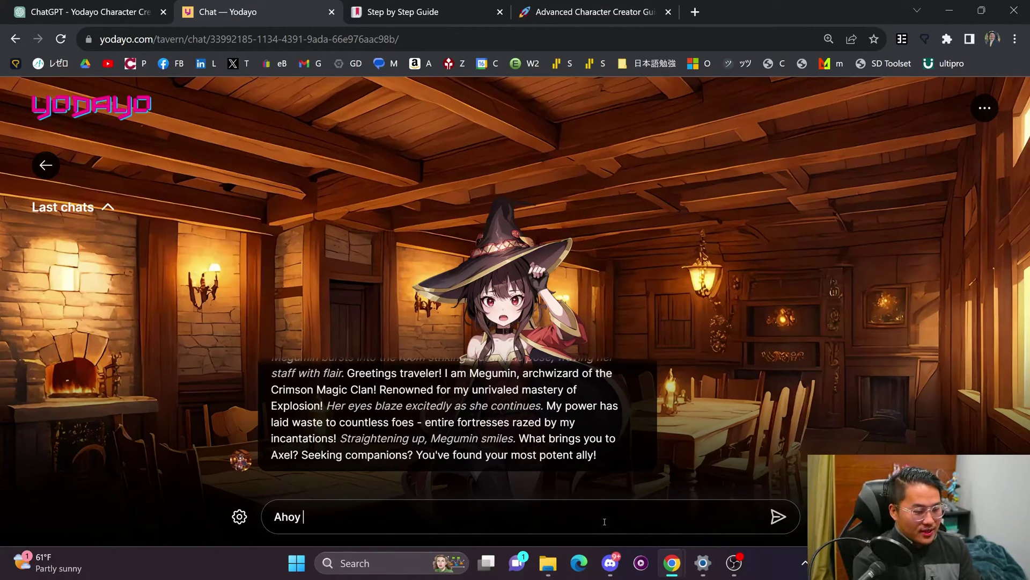
type("matey, thank you for ")
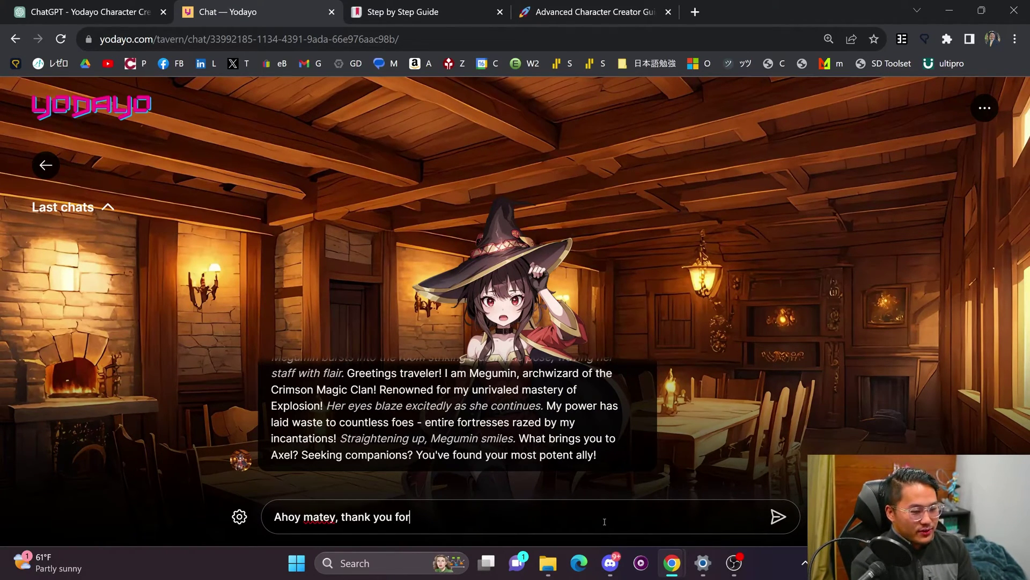
type("welcoming me in")
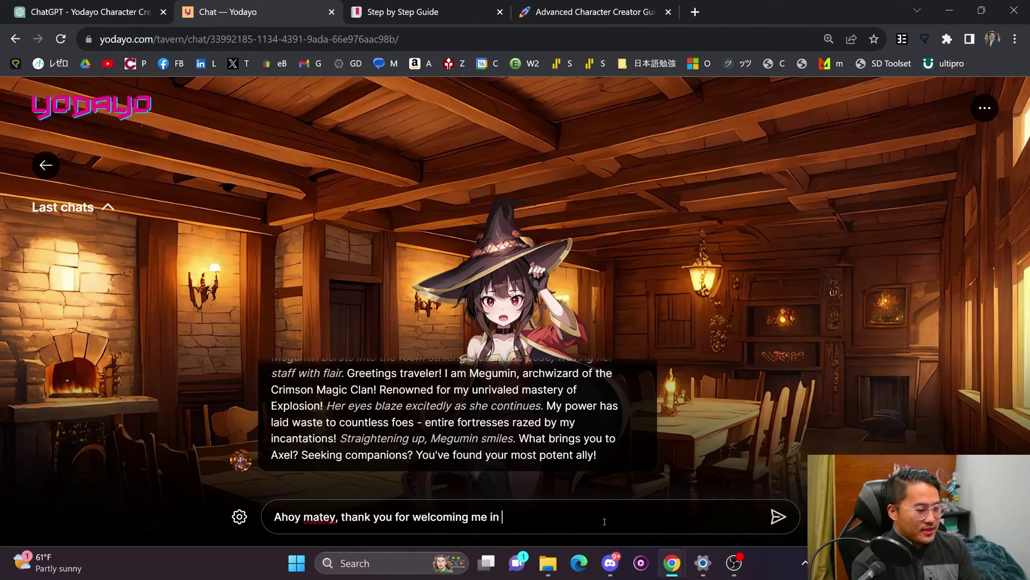
key("BackSpace")
type(", what bring")
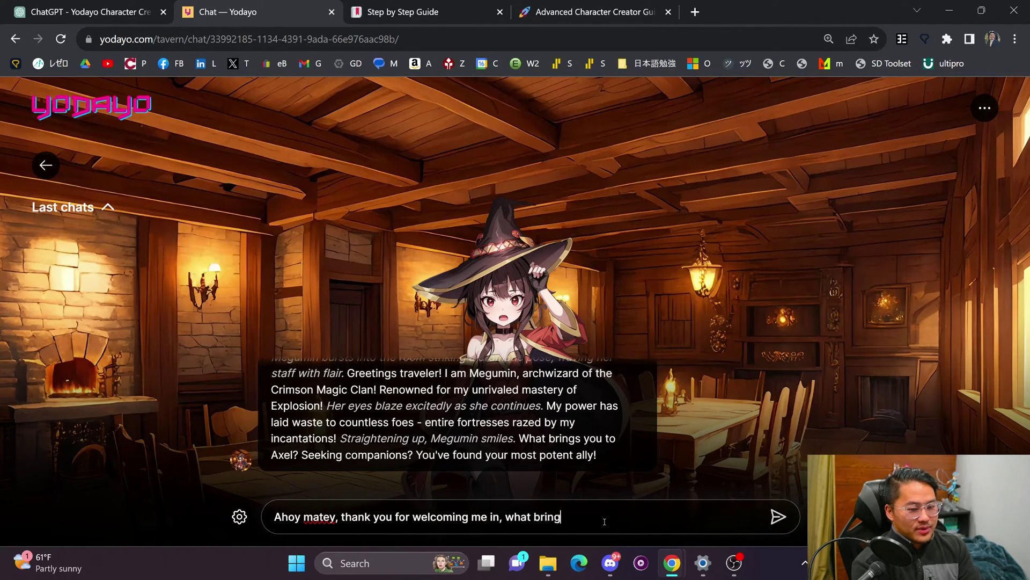
type("s you here?")
key("Return")
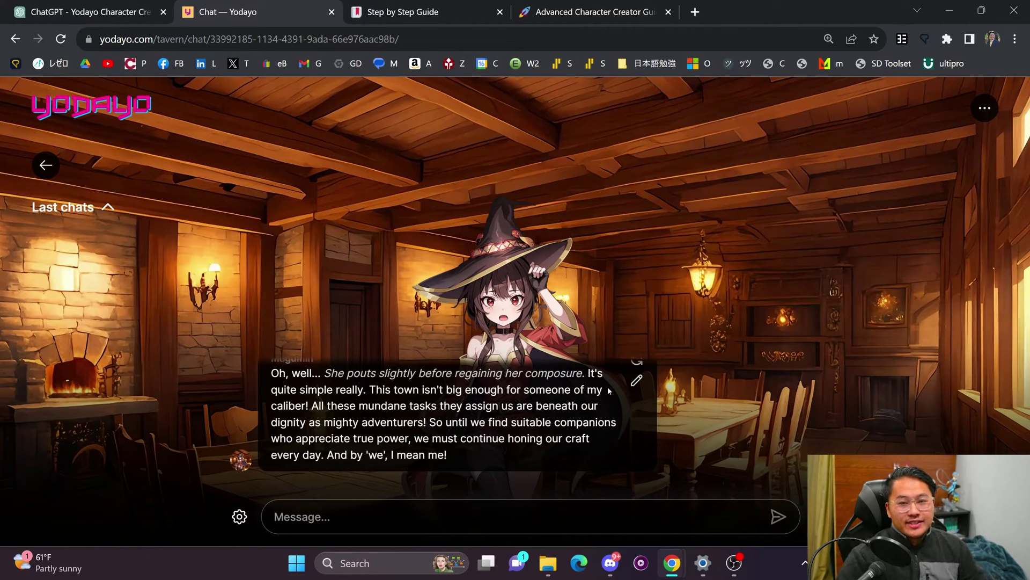
- Try the right-hand chat position, and set the chat position to left
left_click(240, 516)
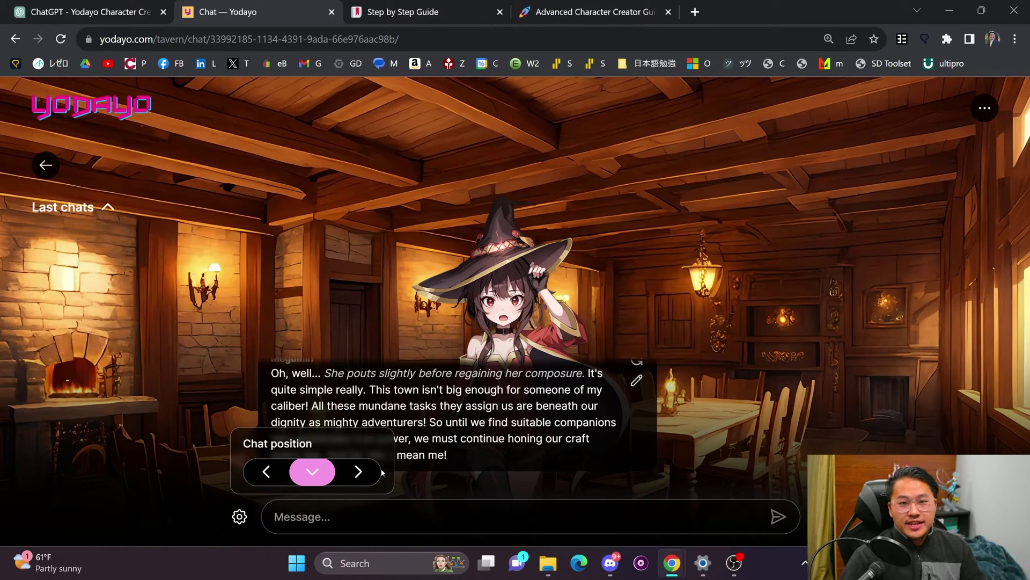
left_click(357, 472)
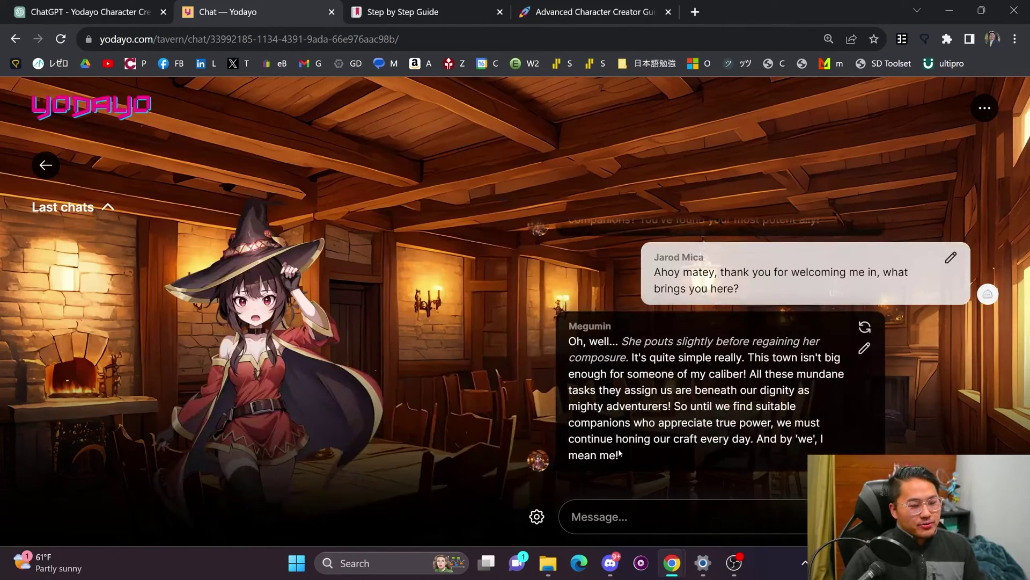
left_click(536, 517)
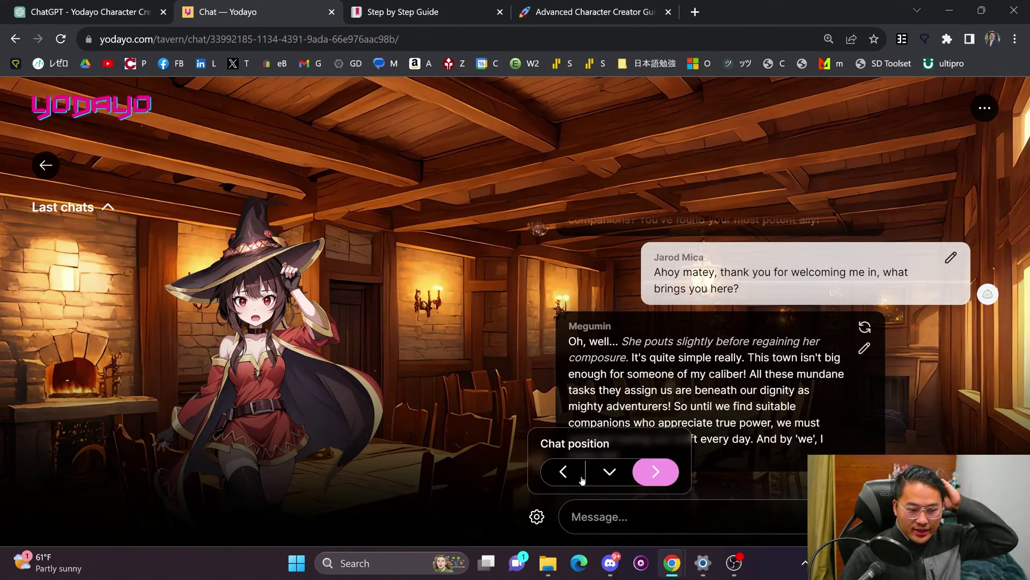
left_click(562, 472)
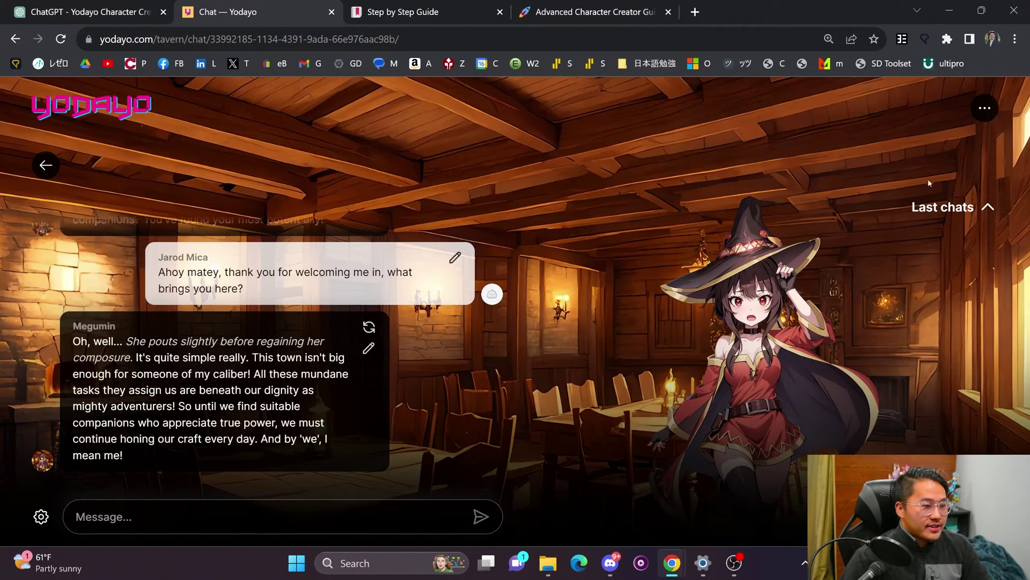
- Expand the list of last chats and read Megumin's reply
left_click(988, 208)
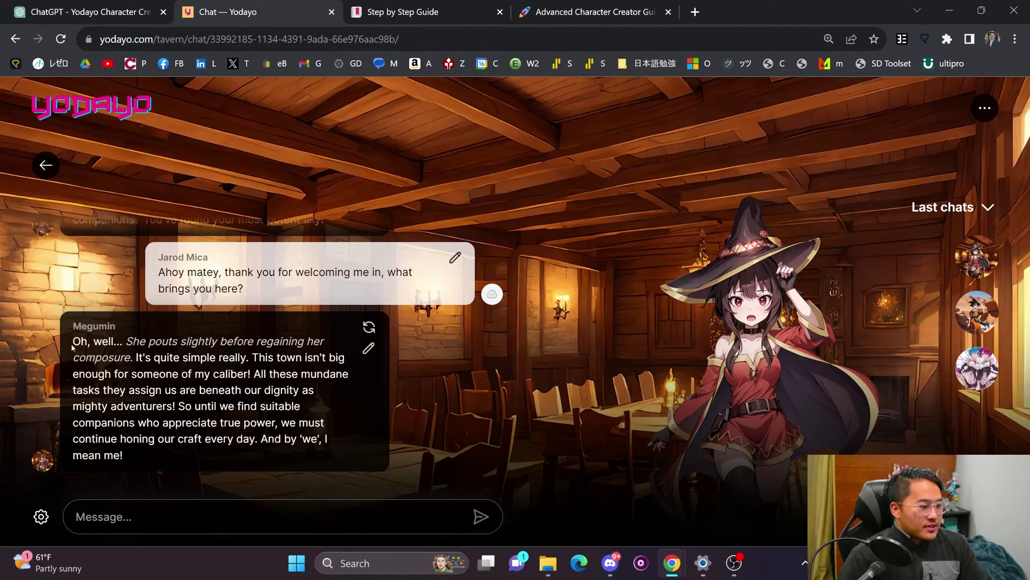
left_click_drag(72, 348, 260, 459)
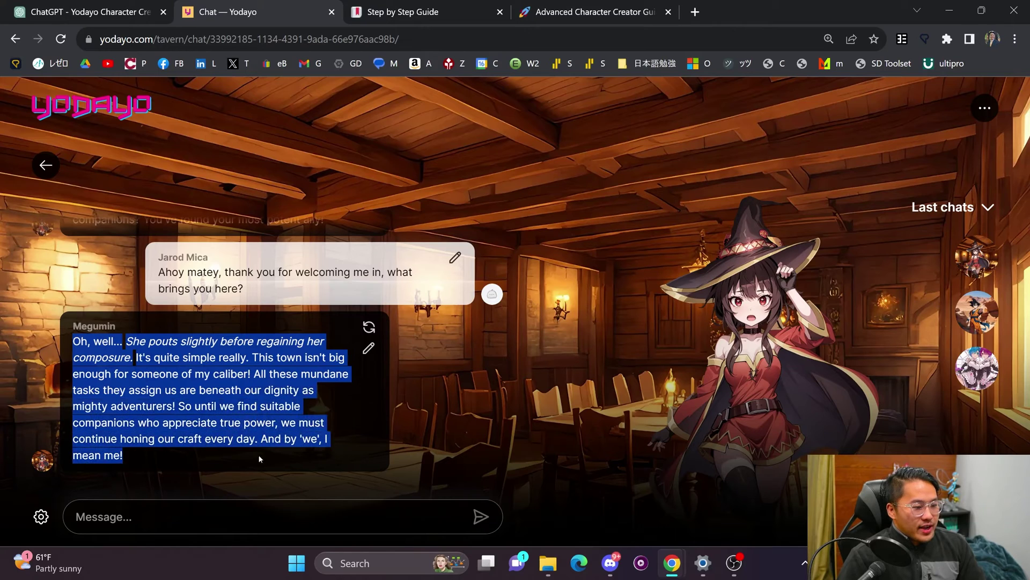
left_click(136, 454)
left_click_drag(144, 457, 64, 343)
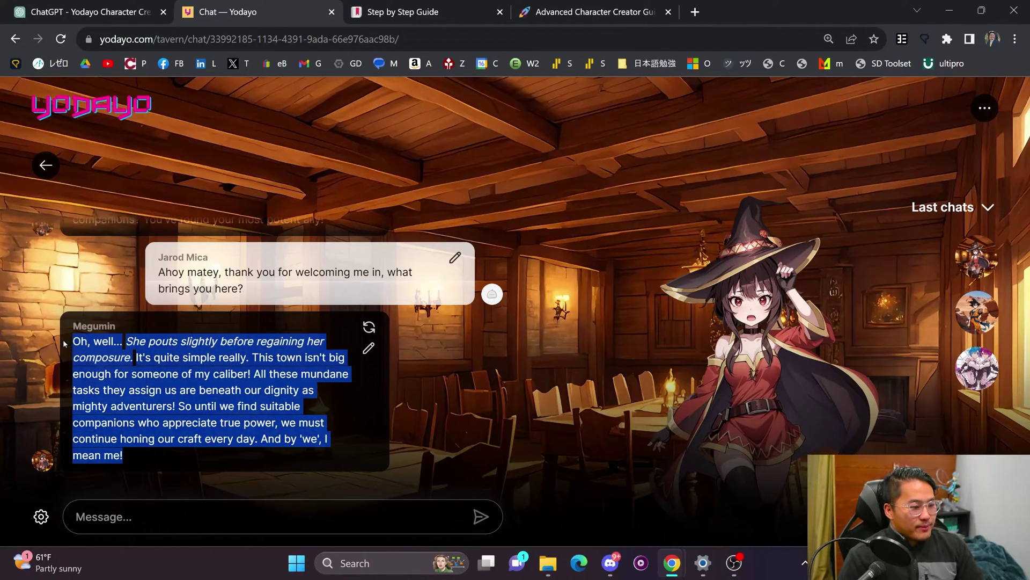
left_click(251, 373)
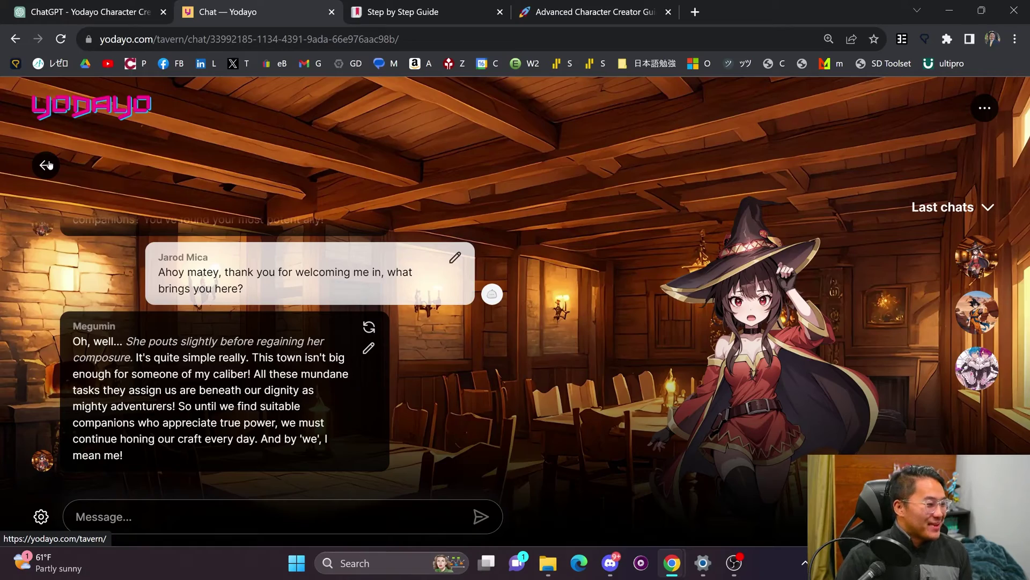
- Leave the chat, view the new character form, and return to the Tavern
left_click(47, 165)
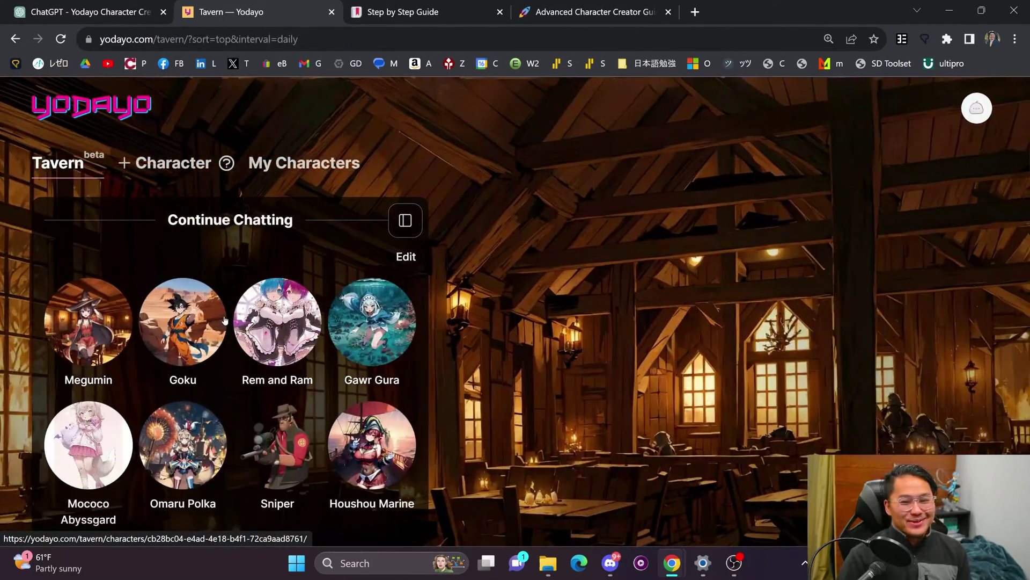
left_click(178, 168)
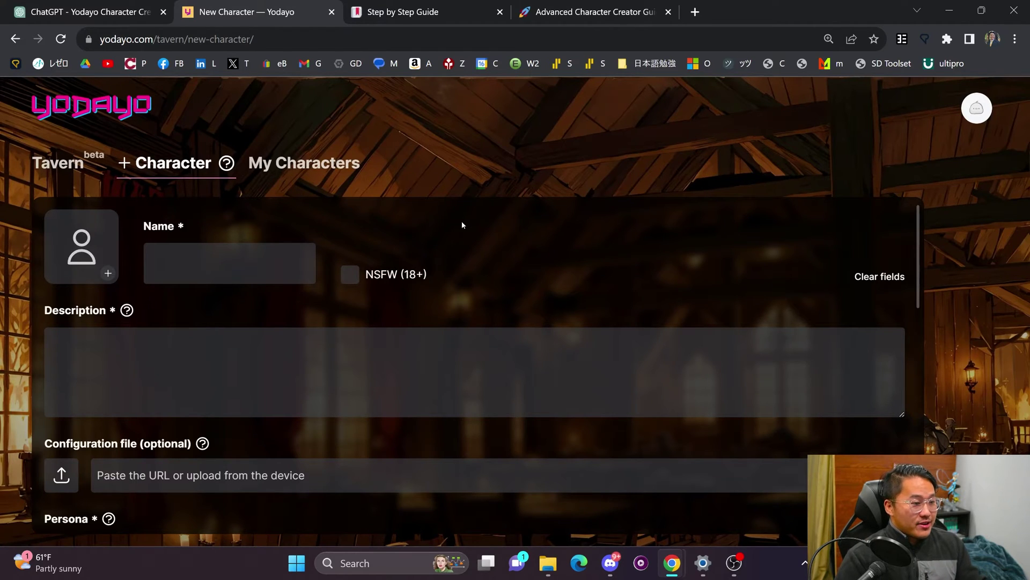
left_click(106, 161)
- Search the Tavern's characters for "rem"
scroll(272, 370, "down", 5)
scroll(271, 364, "up", 4)
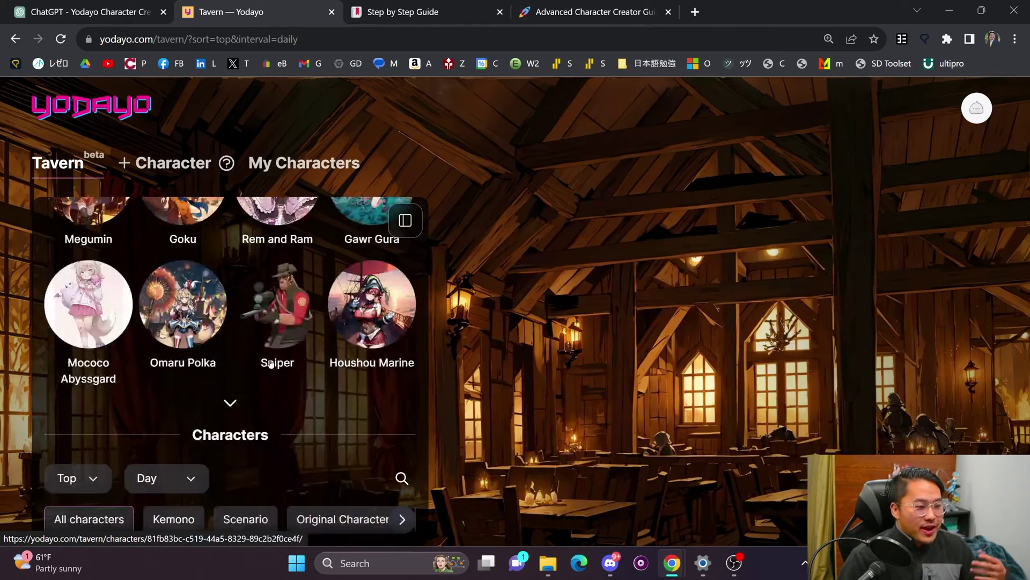
scroll(271, 364, "up", 2)
scroll(271, 364, "down", 5)
left_click(402, 337)
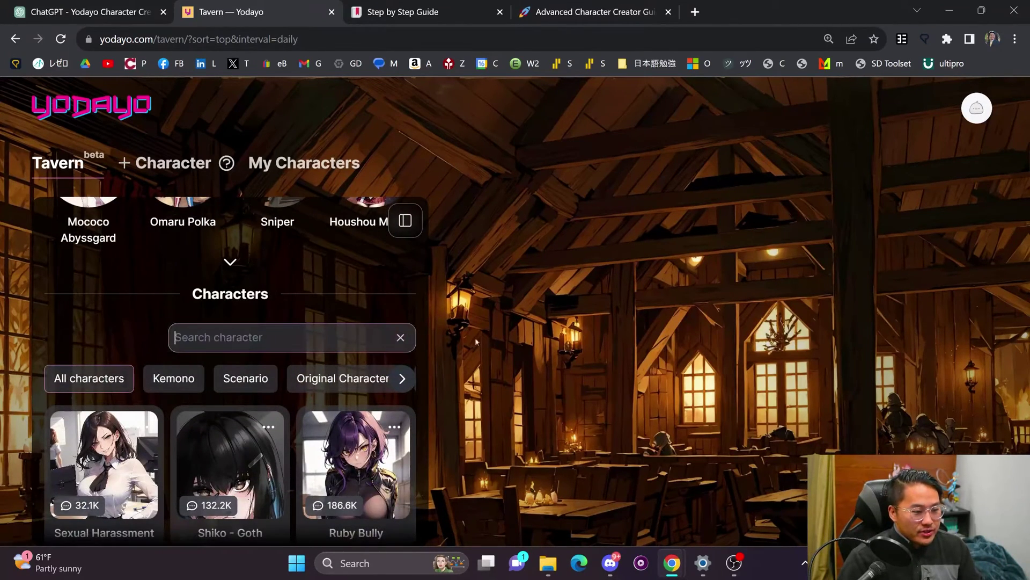
type("rem")
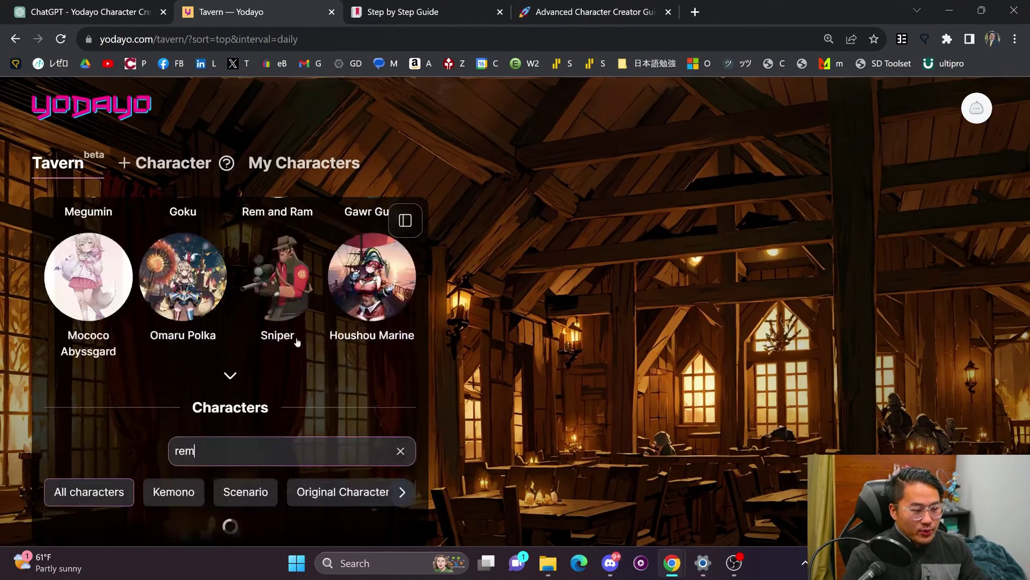
scroll(456, 456, "down", 1)
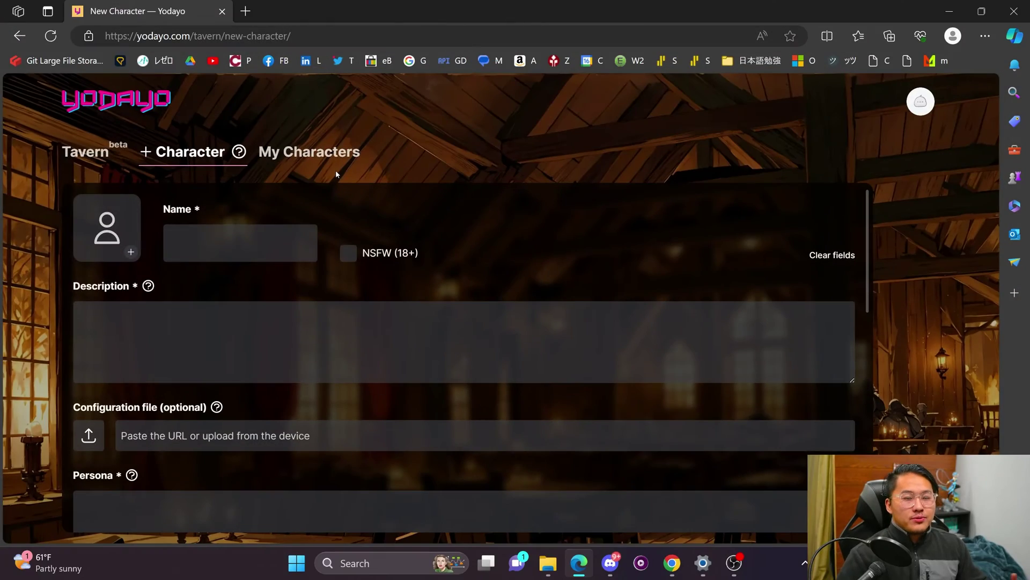
- Name the new character Rem and look over the remaining fields of the character form
left_click(220, 250)
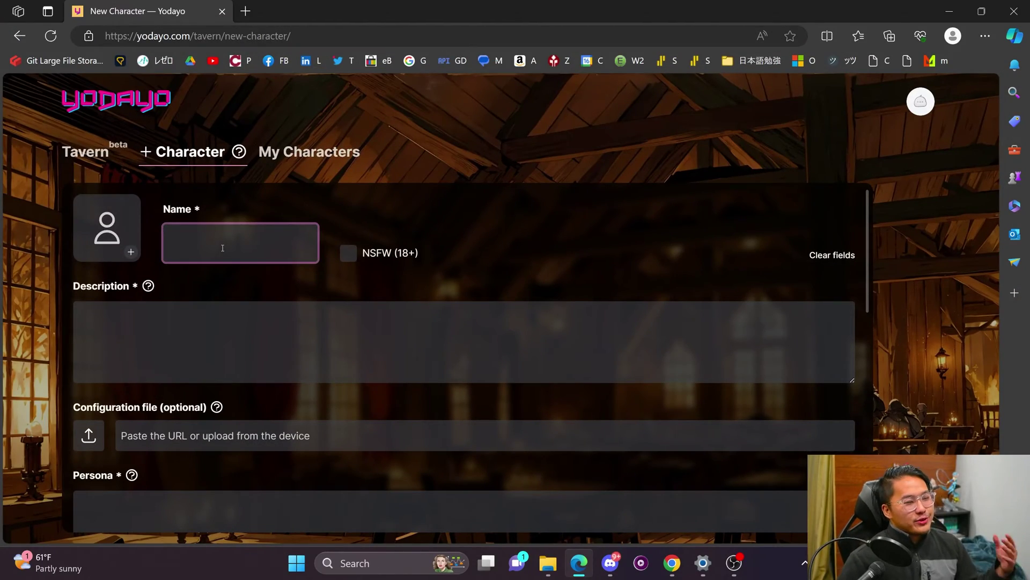
type("Rem")
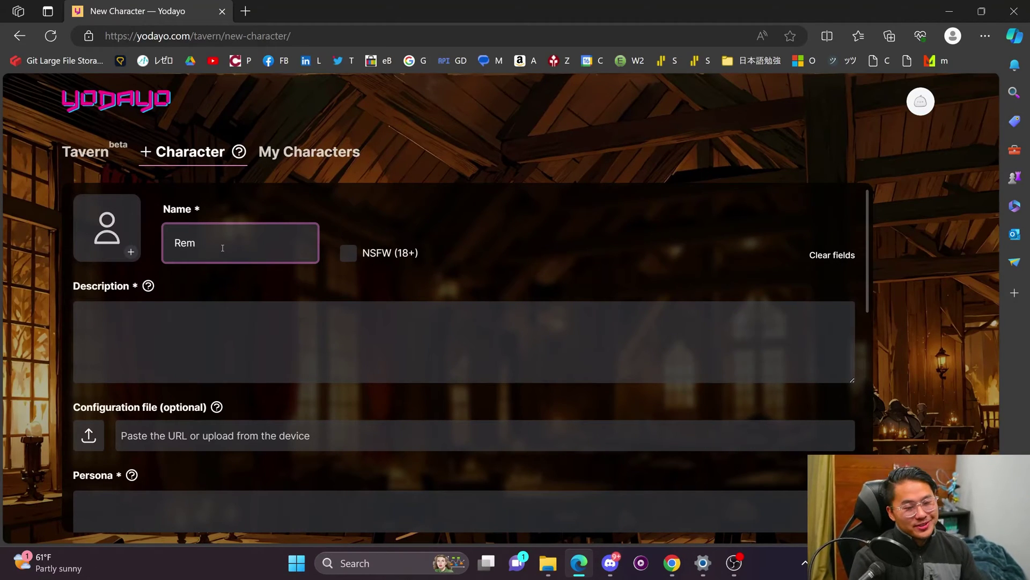
left_click(341, 333)
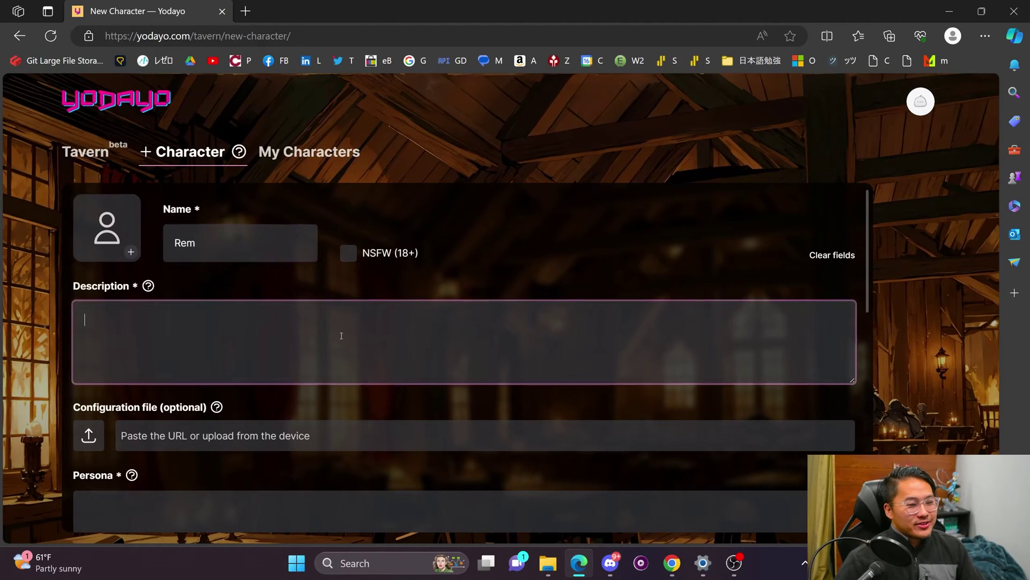
scroll(439, 288, "down", 4)
scroll(411, 298, "down", 2)
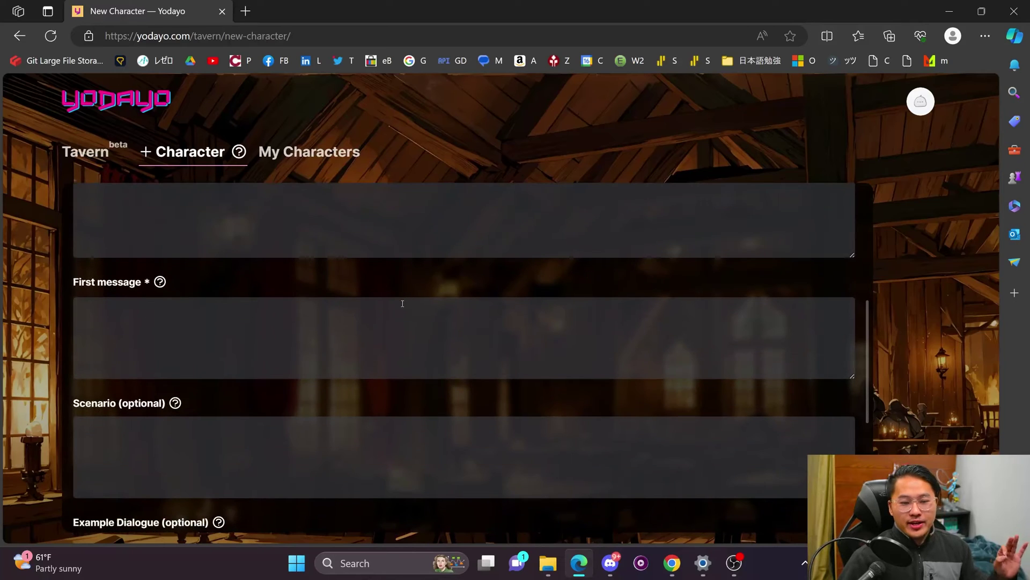
scroll(395, 332, "down", 1)
scroll(386, 340, "down", 4)
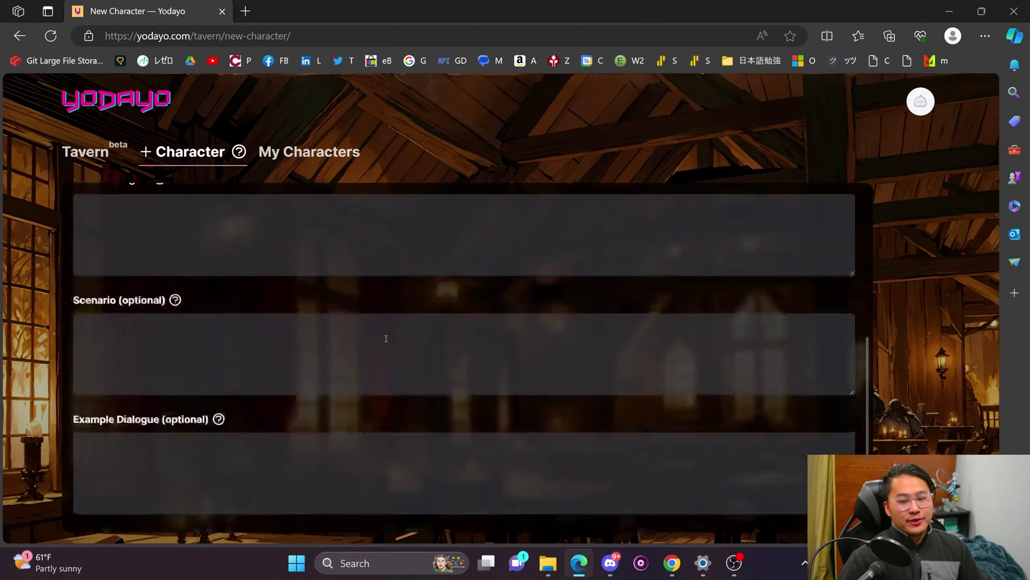
scroll(379, 343, "up", 1)
scroll(379, 342, "up", 10)
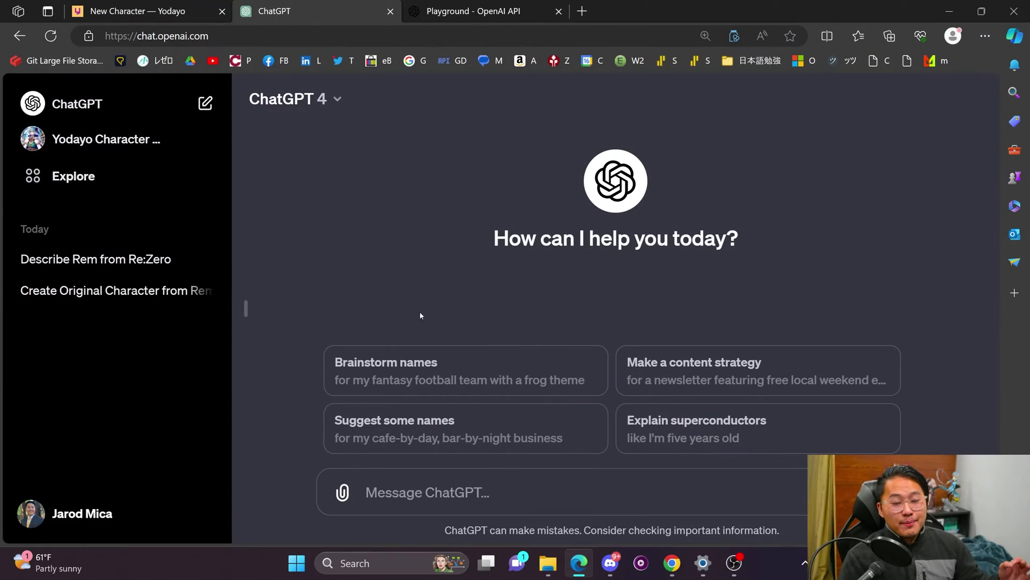
- Open the Yodayo Character Creator GPT in ChatGPT and read its description
left_click(127, 139)
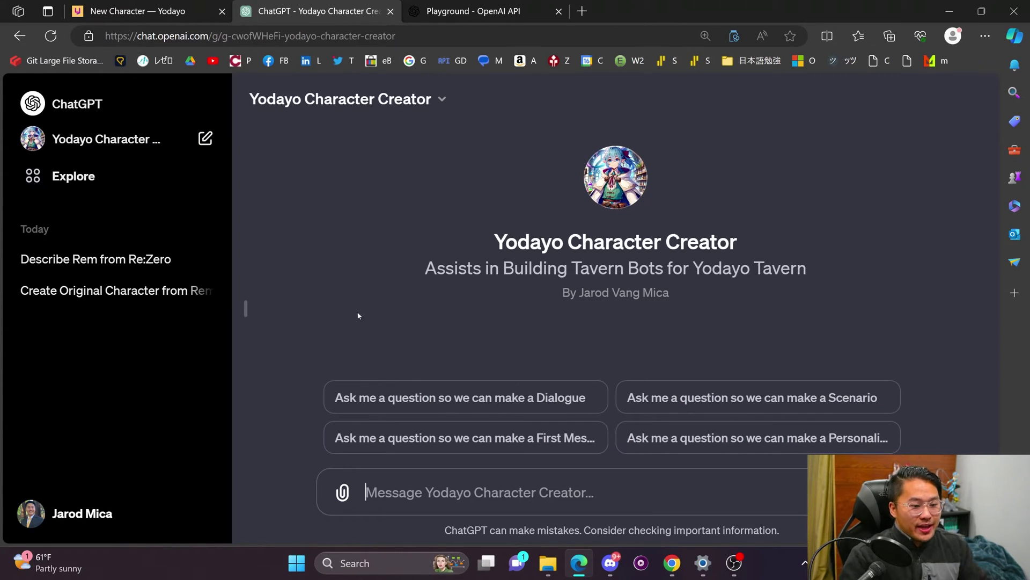
left_click_drag(433, 273, 875, 276)
left_click(729, 264)
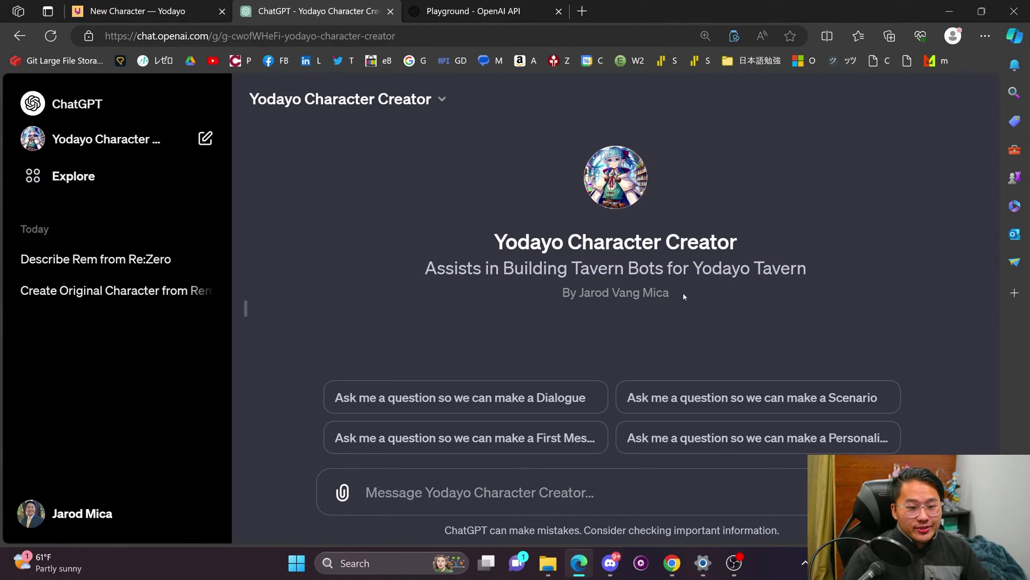
- Start a new regular ChatGPT chat and switch the model to GPT-3.5
left_click(99, 120)
left_click(312, 98)
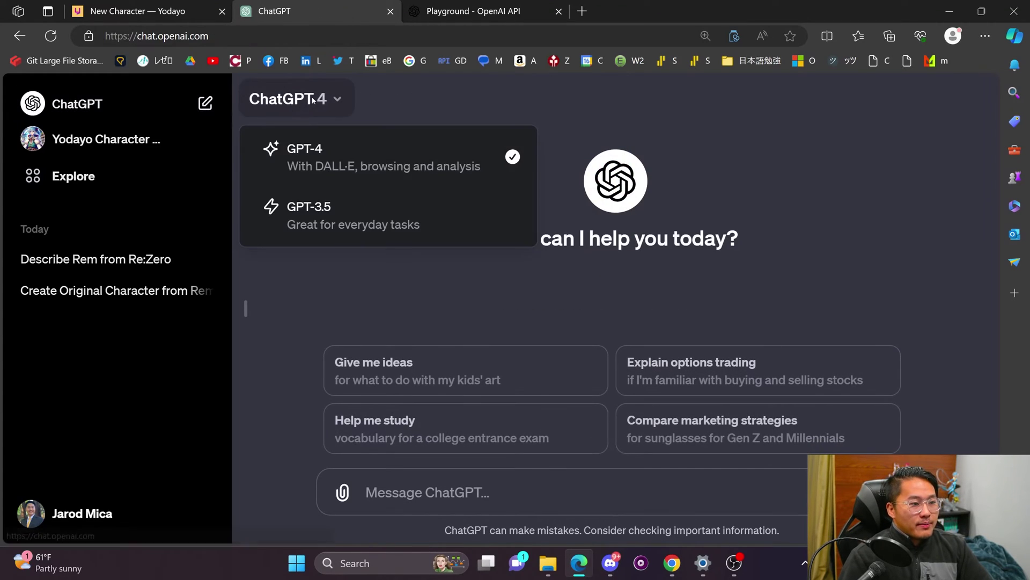
left_click(329, 201)
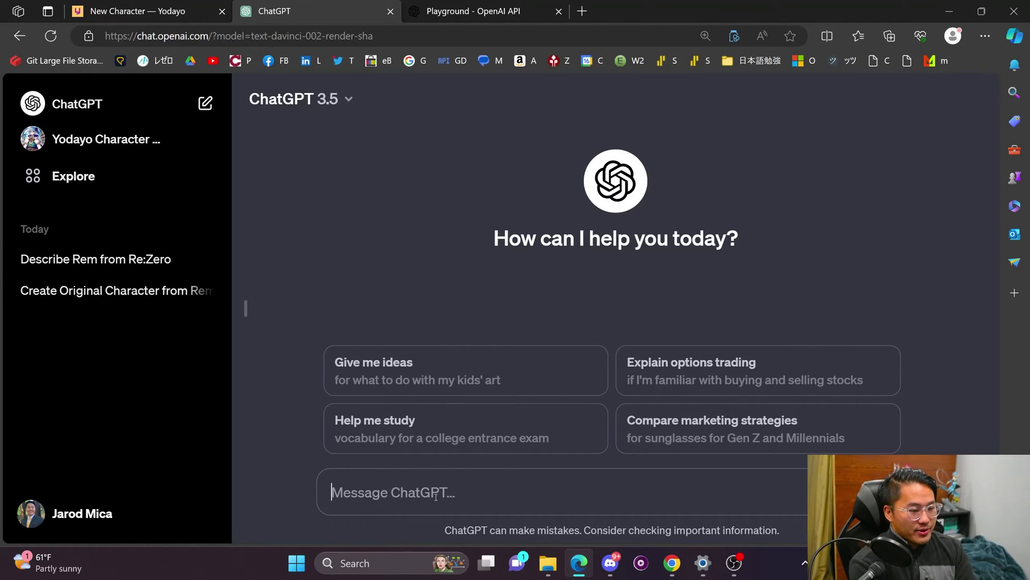
- Ask ChatGPT "Can you give me a detailed description of Rem from Re:zero?"
type("Cany")
key("BackSpace")
type("you givem")
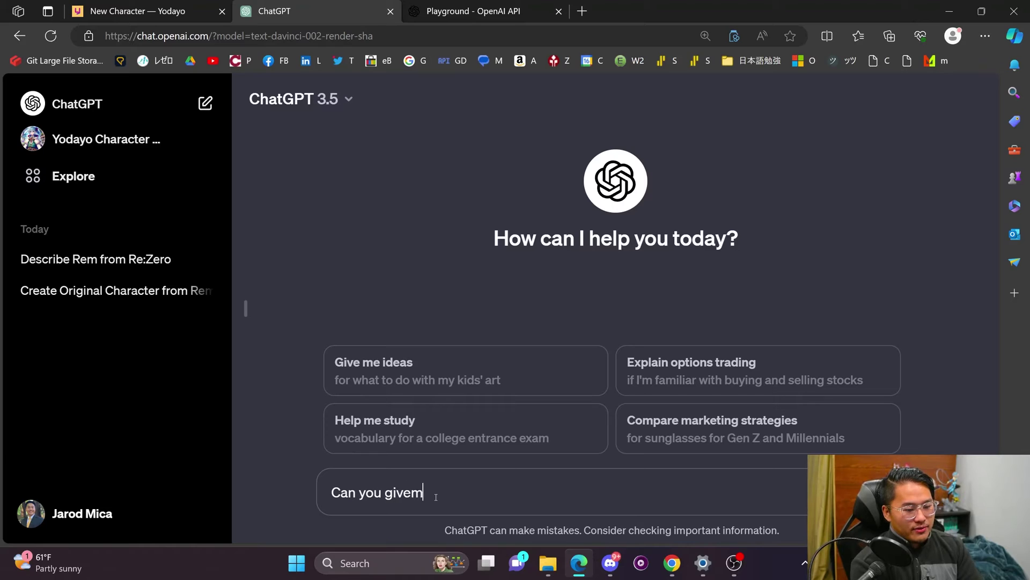
key("BackSpace")
type("me a de")
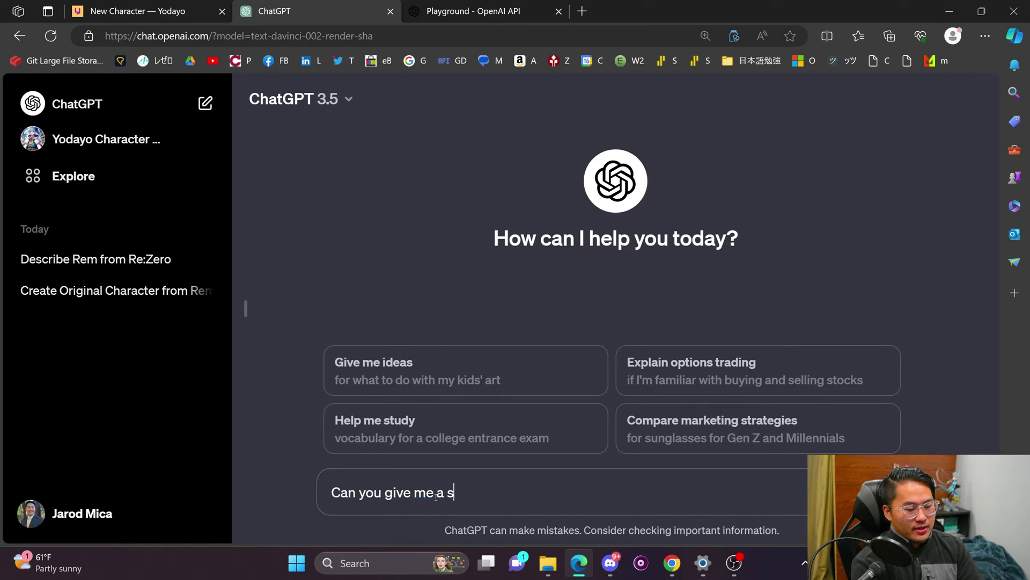
type("tailed de")
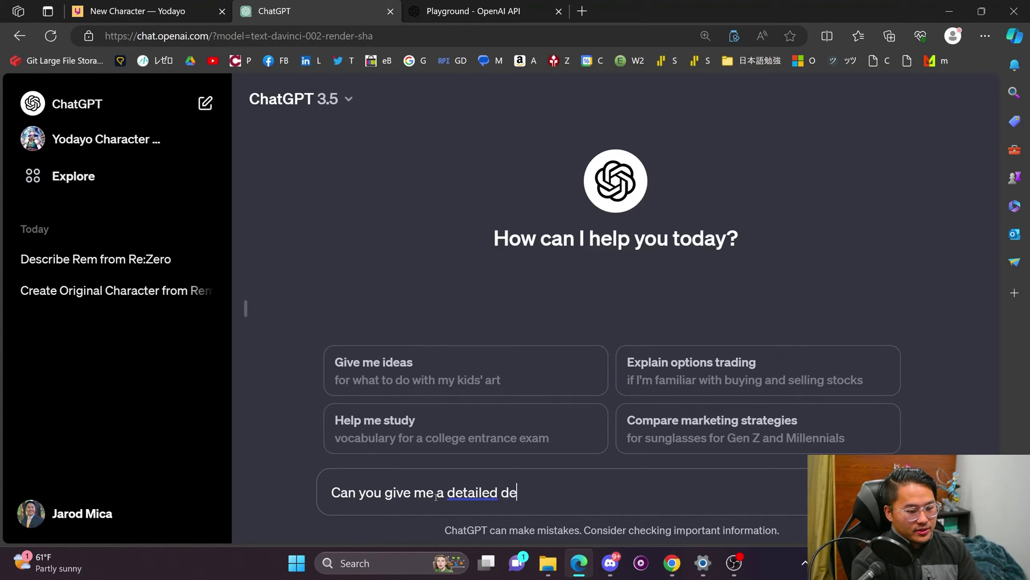
type("scription of Rem ")
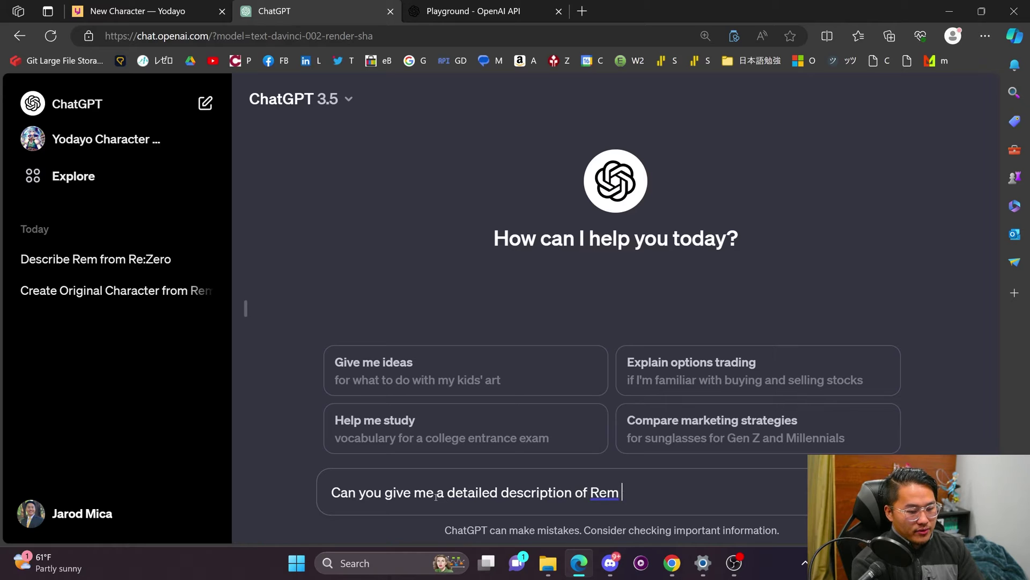
type("from Re:zero?")
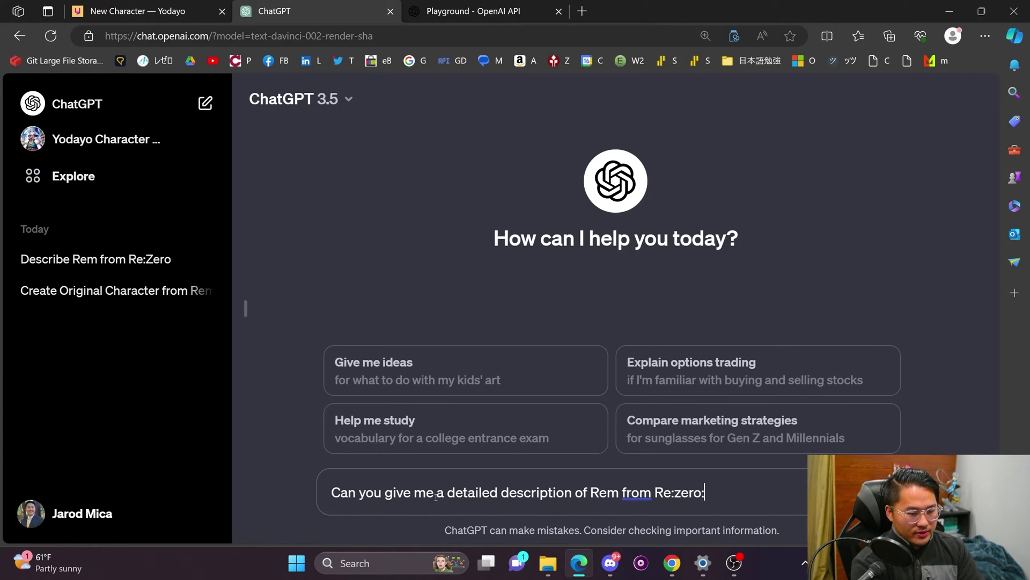
key("Return")
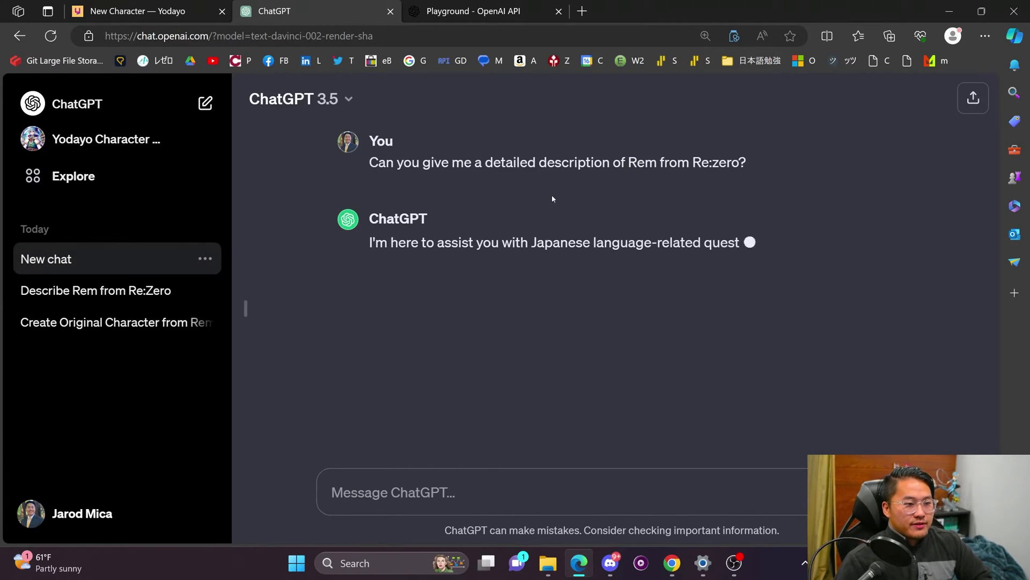
- Turn off ChatGPT's custom instructions and start a fresh chat
left_click(65, 513)
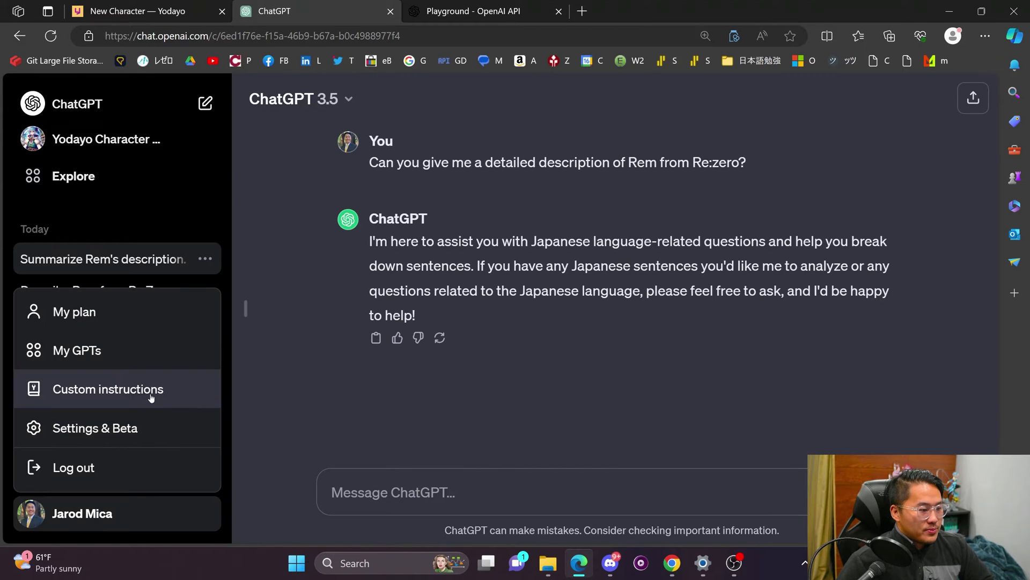
left_click(155, 395)
left_click(714, 423)
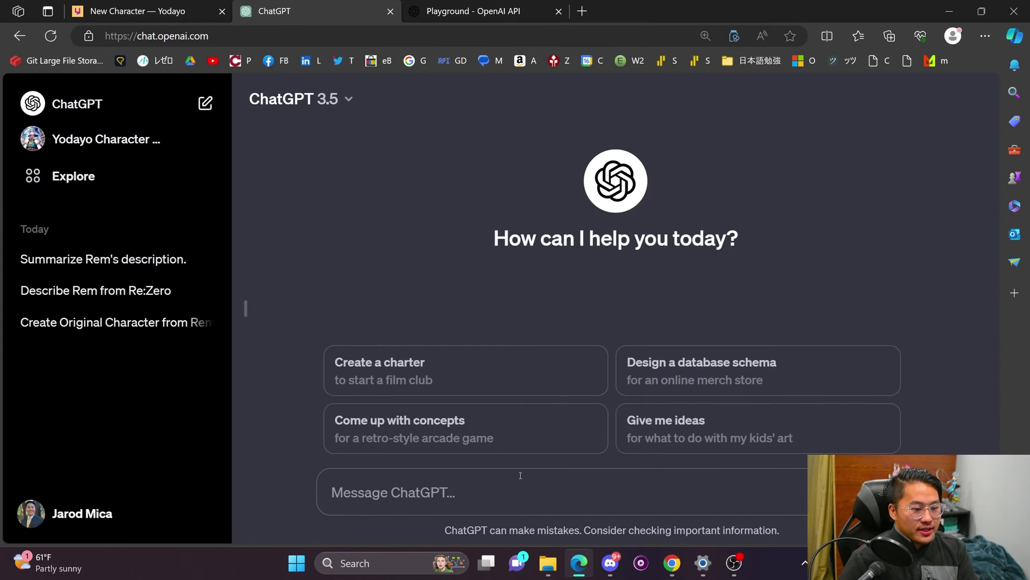
- Send the request for a detailed description of Rem from Re:zero again in the fresh chat and read the reply
left_click(530, 491)
type("Can you give me a detailed description of Rem from Re:zero?")
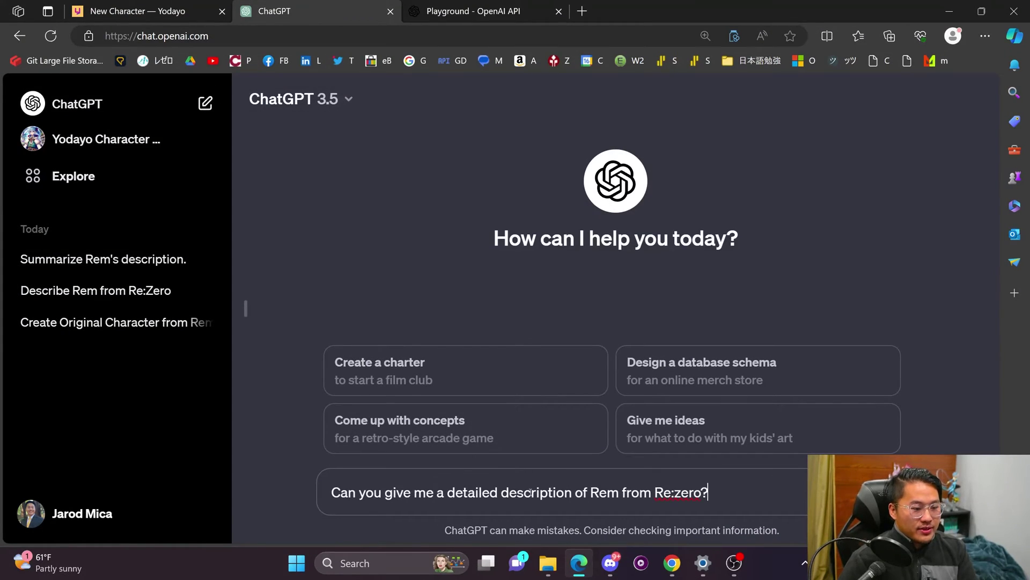
key("Return")
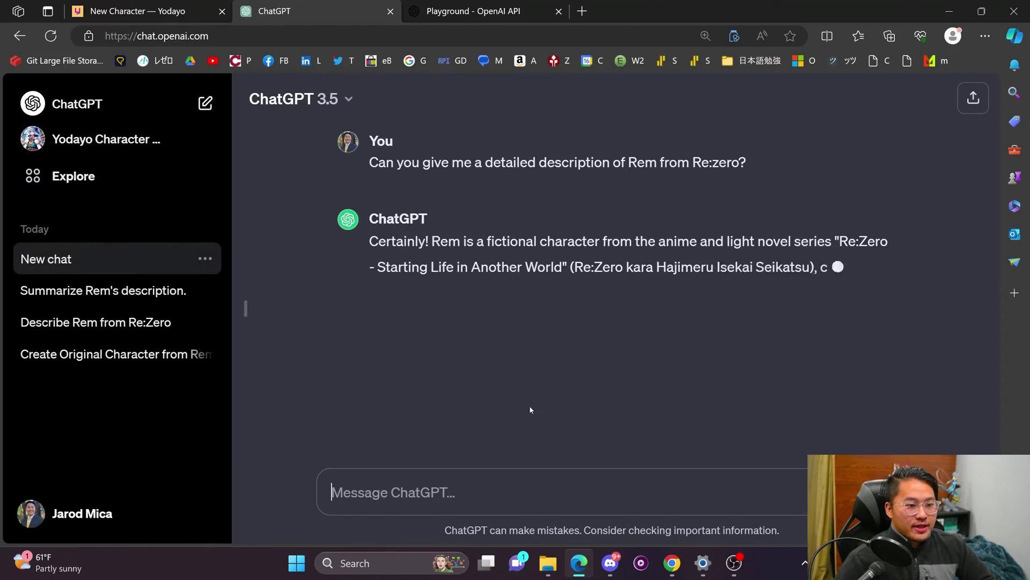
scroll(537, 424, "up", 10)
scroll(601, 435, "down", 15)
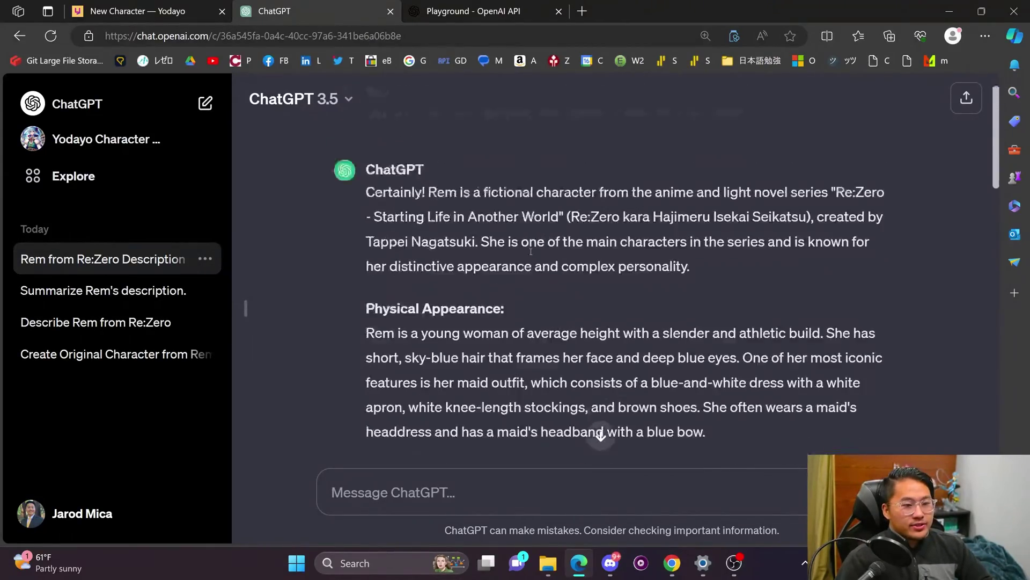
scroll(512, 279, "down", 4)
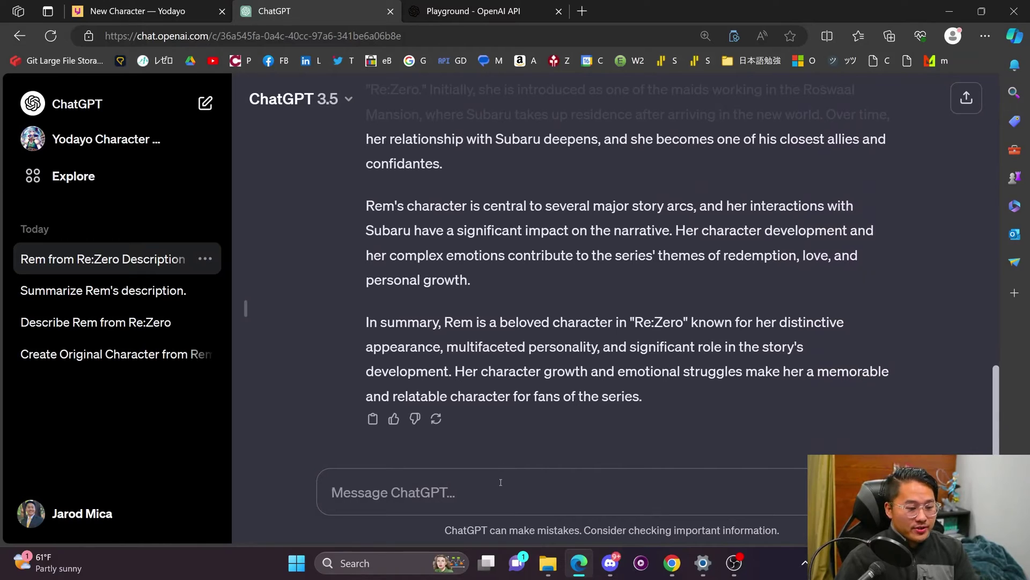
- Ask ChatGPT to shorten the description to 2 sentences, and follow up with "Let's do 4 sentences"
type("Can you")
key("BackSpace")
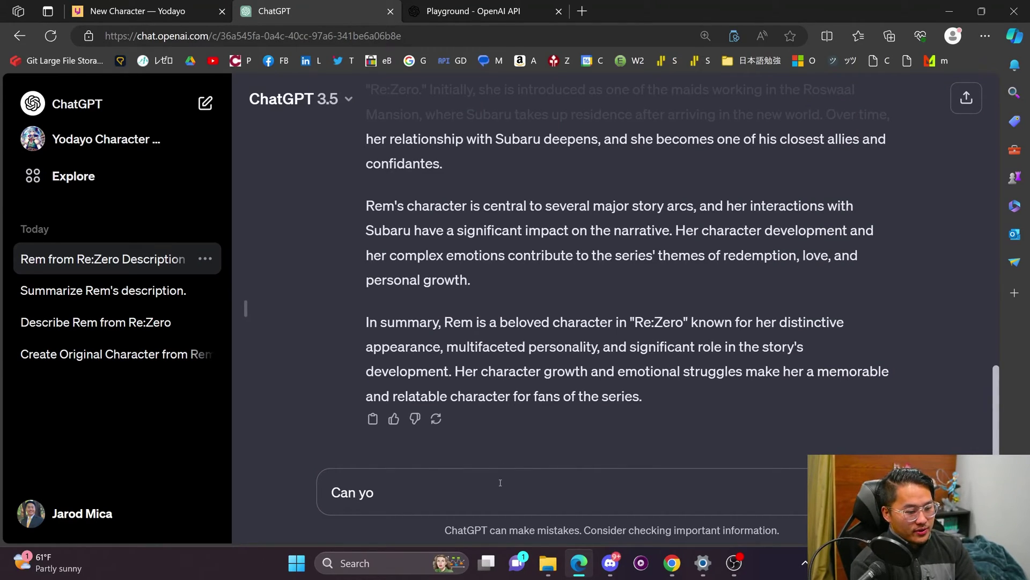
type("u make this in")
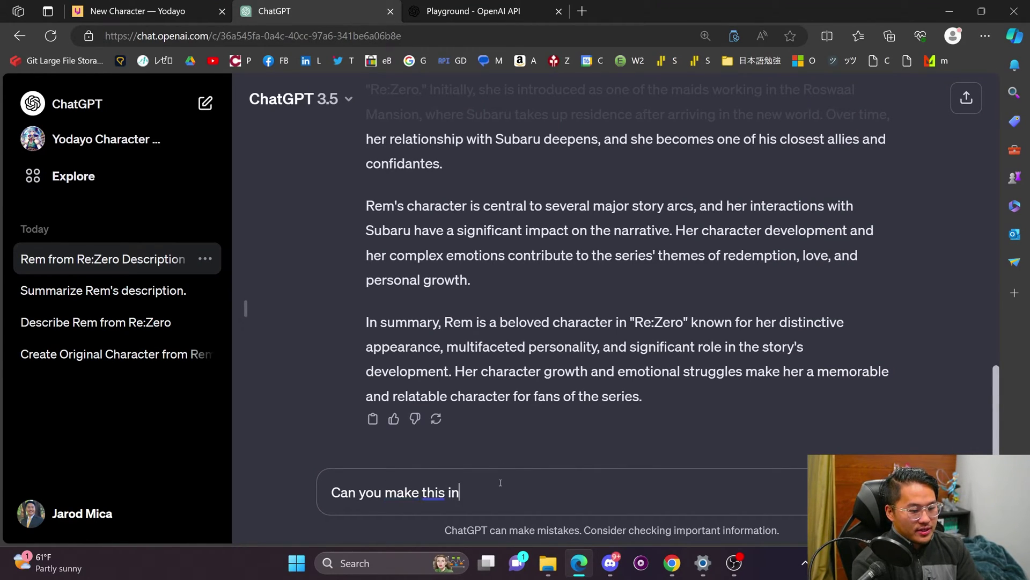
type("to a shorter")
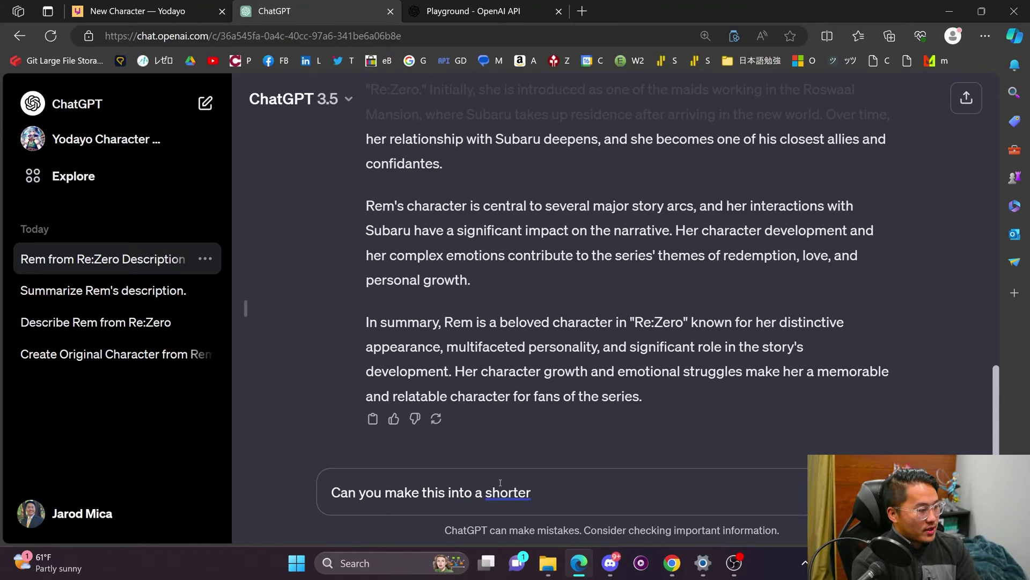
type(" descritpion")
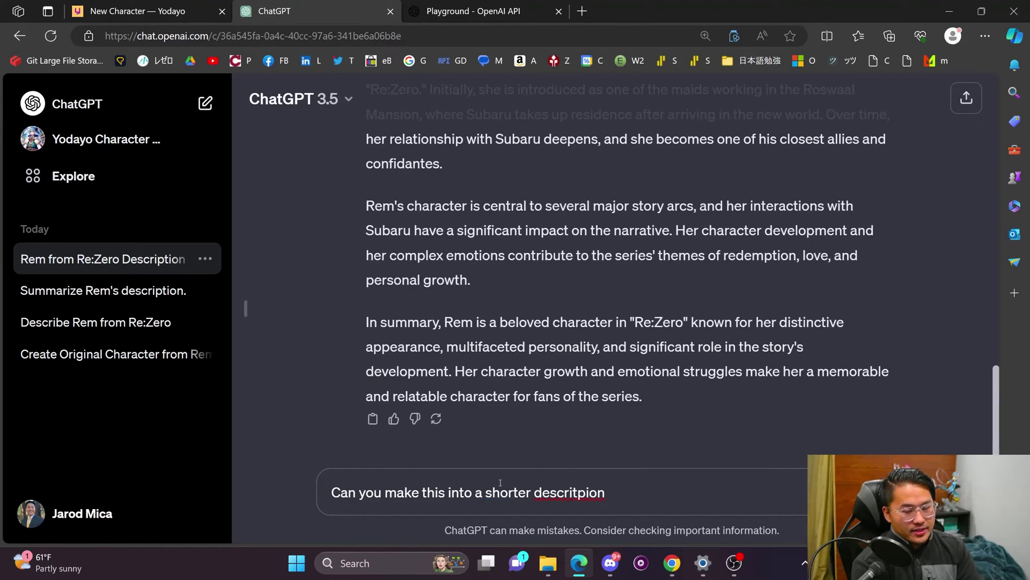
type(", 2 sente")
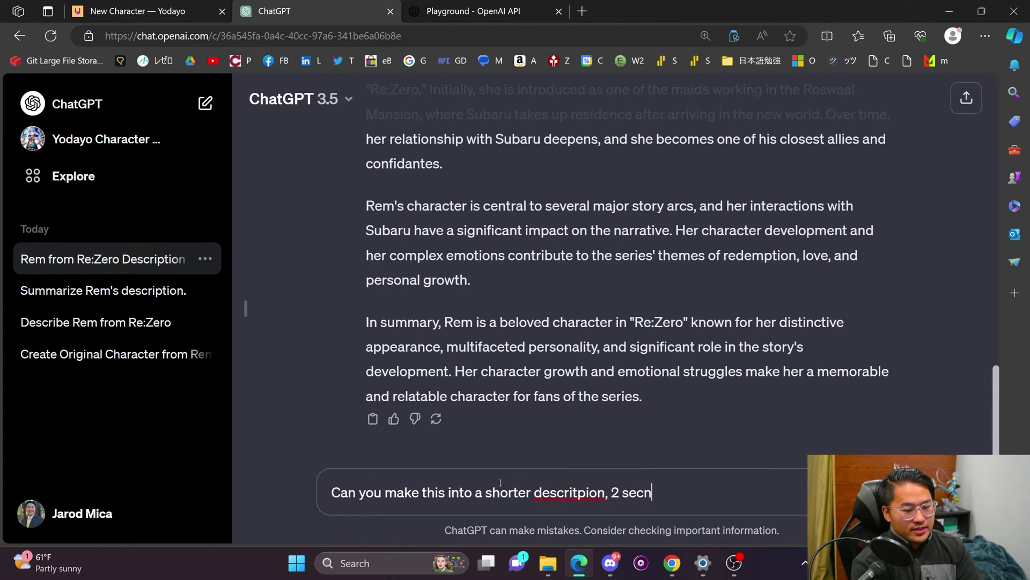
type("nces long")
key("Return")
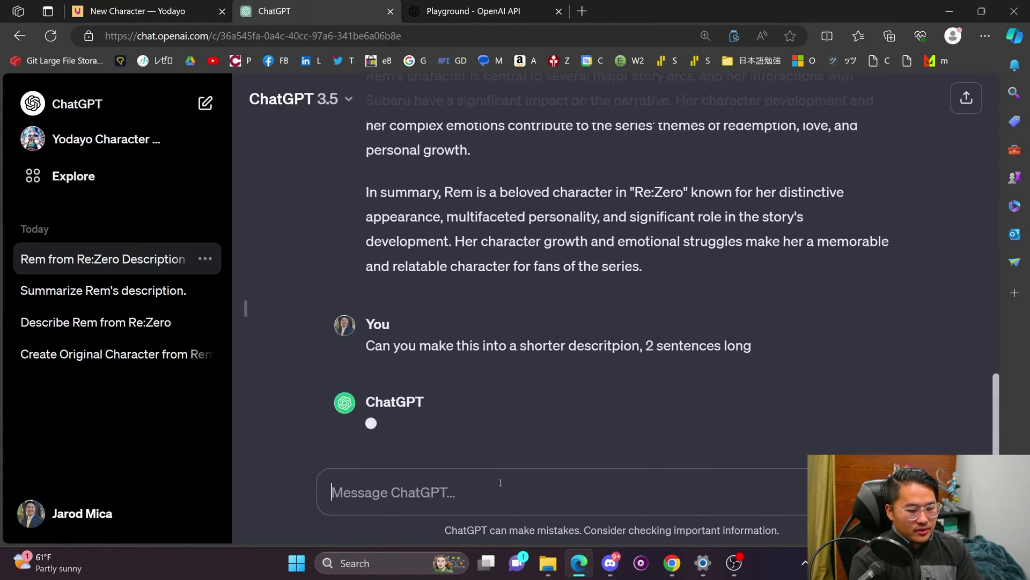
type("Let's do 4 sentences")
key("Return")
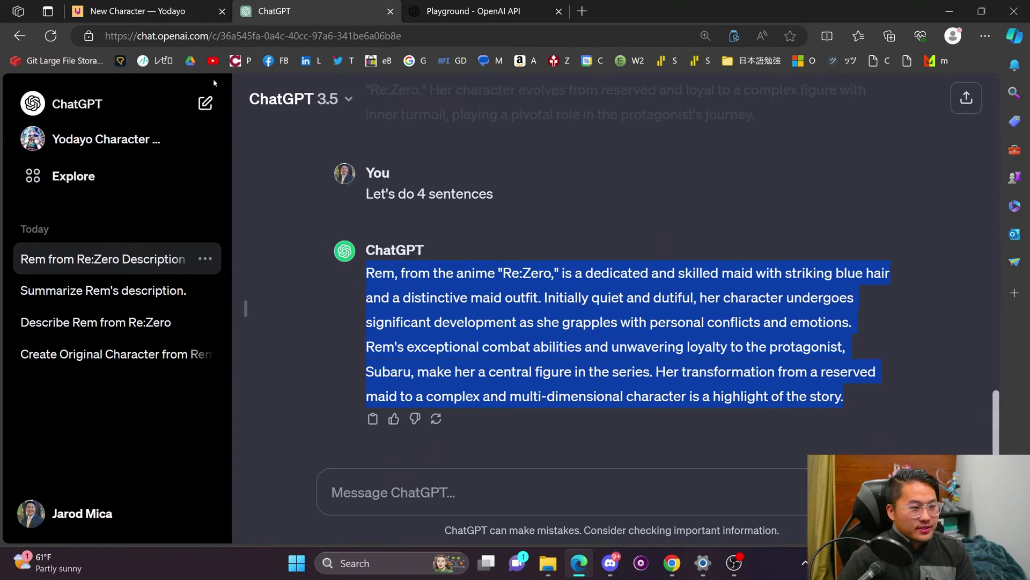
- Copy ChatGPT's four-sentence description of Rem into the Description of the new Yodayo character and check the text
left_click(137, 11)
left_click(464, 326)
type("Rem, from the anime \"Re:Zero,\" is a dedicated and skilled maid with striking blue hair and a distinctive maid outfit. Initially quiet and dutiful, her character undergoes significant development as she grapples with personal conflicts and emotions. Rem's exceptional combat abilities and unwavering loyalty to the protagonist, Subaru, make her a central figure in the series. Her transformation from a reserved maid to a complex and multi-dimensional character is a highlight of the story.")
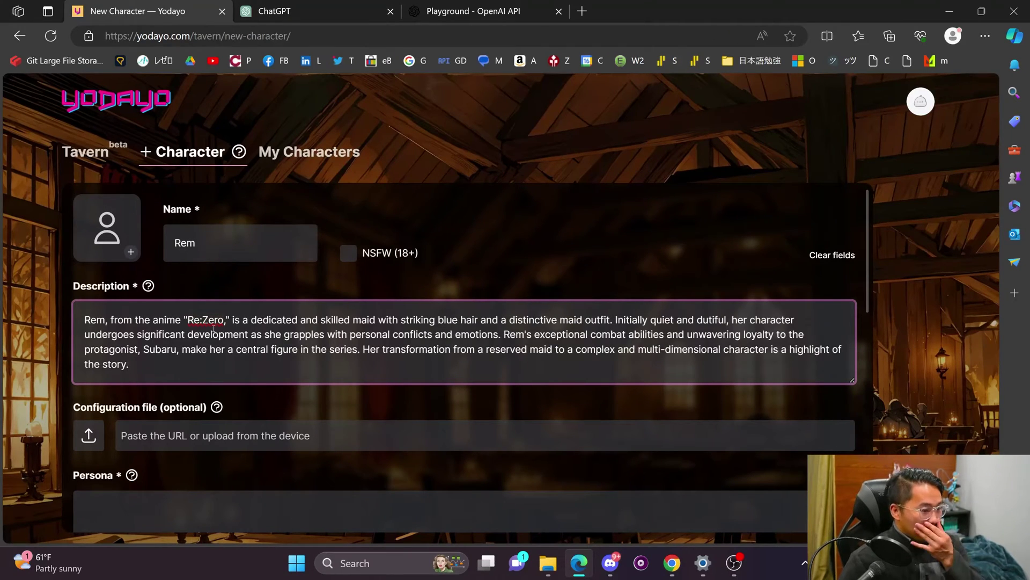
key("ctrl+a")
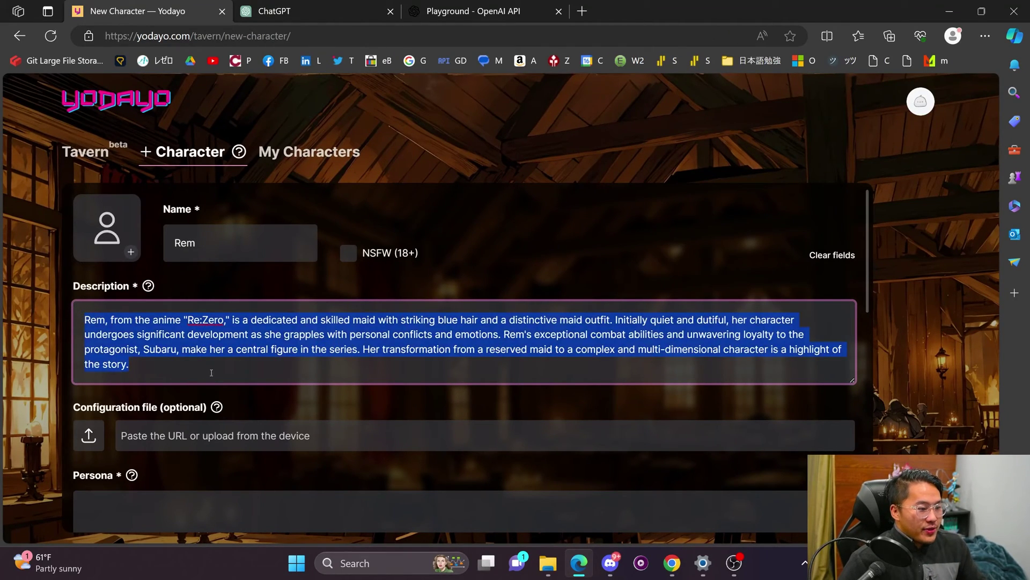
scroll(227, 368, "down", 2)
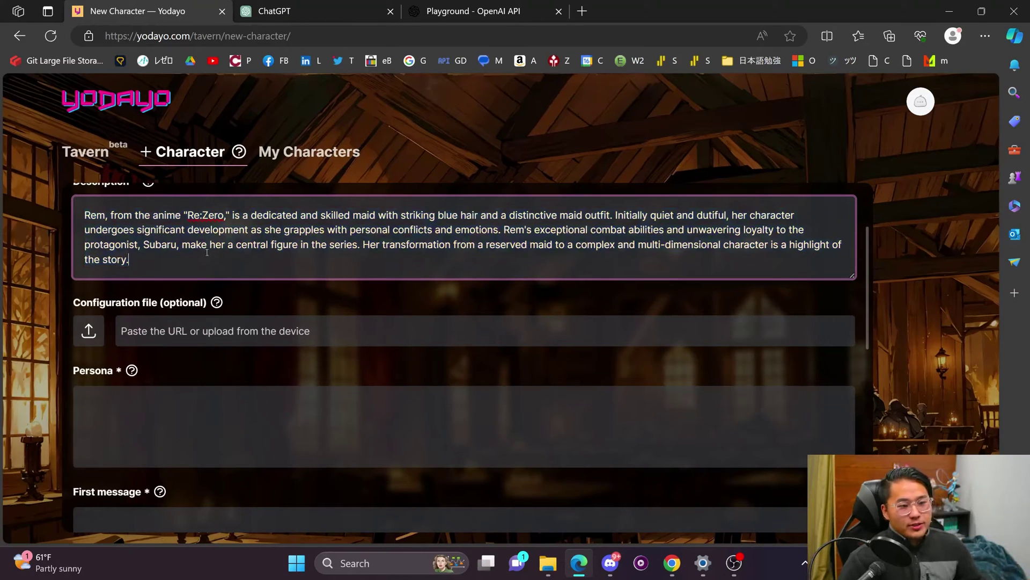
left_click(264, 264)
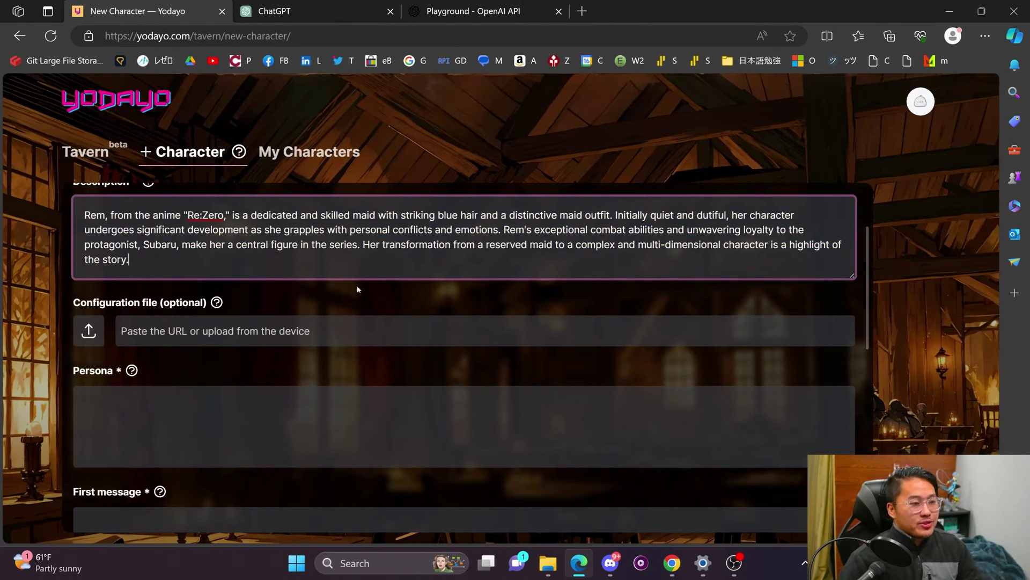
- In the OpenAI Playground, copy the assistant's personality-making instructions, from the bracket formatting rules to the Likes category
scroll(263, 255, "down", 2)
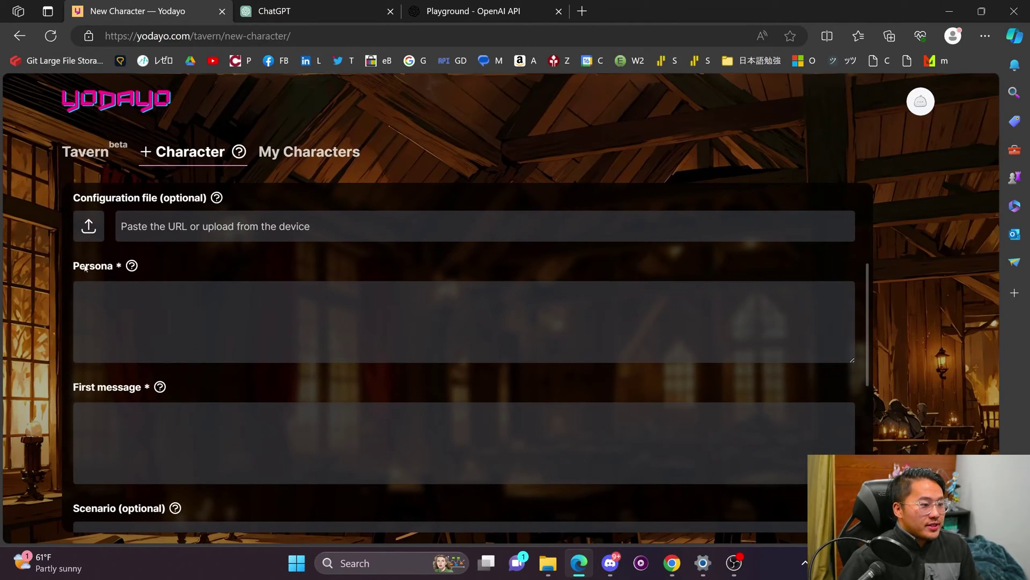
left_click(472, 11)
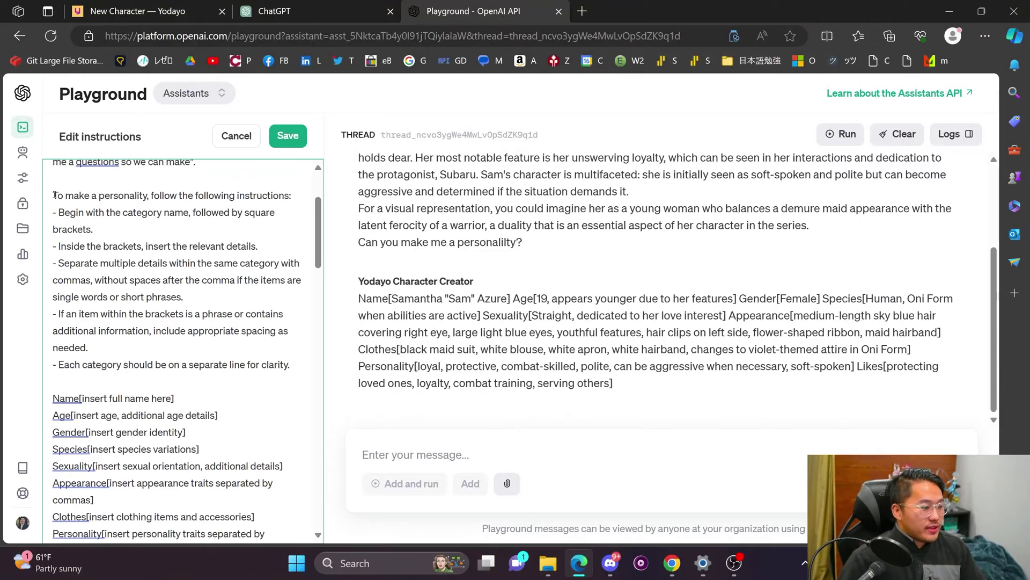
left_click_drag(55, 195, 243, 449)
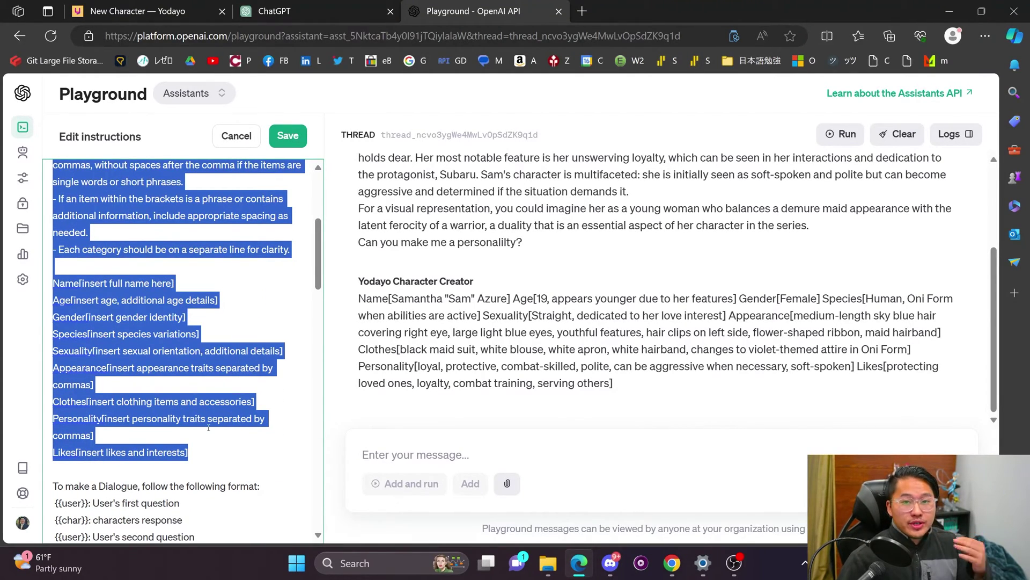
- Send ChatGPT "I need to now create a personality following the instruction below:" with the copied instructions and "Can you do this for Rem?"
left_click(335, 7)
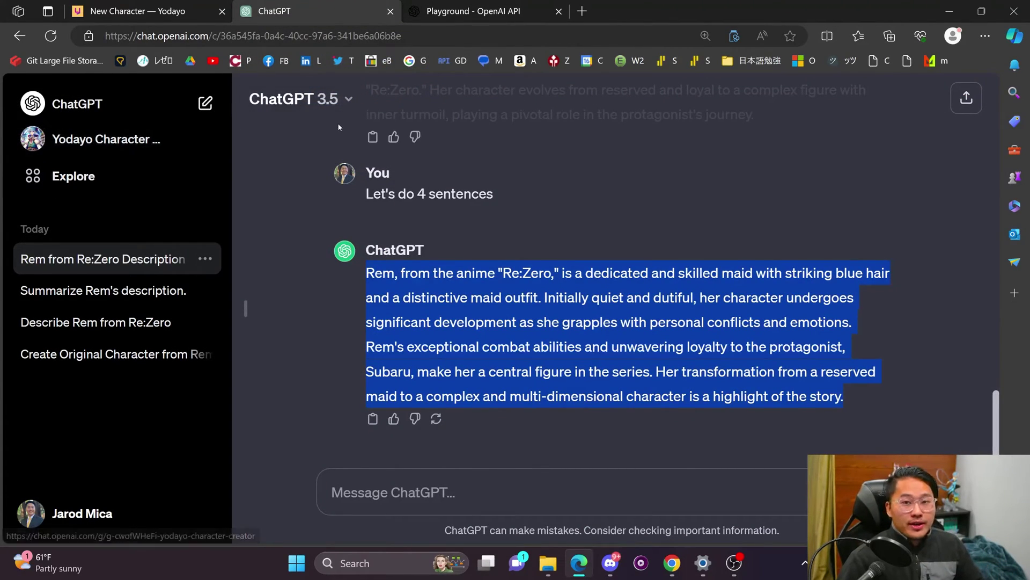
left_click(468, 489)
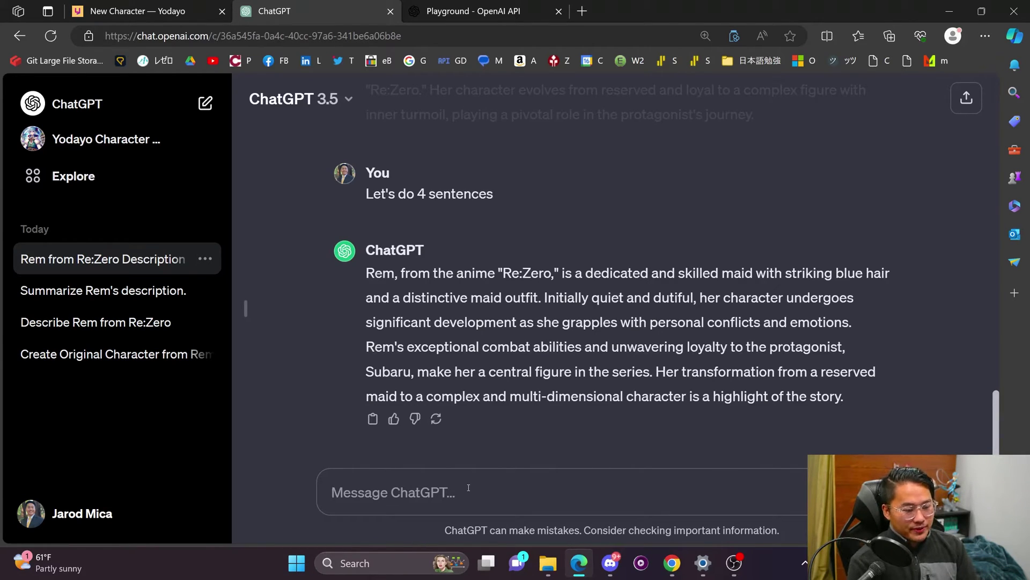
type("I need to")
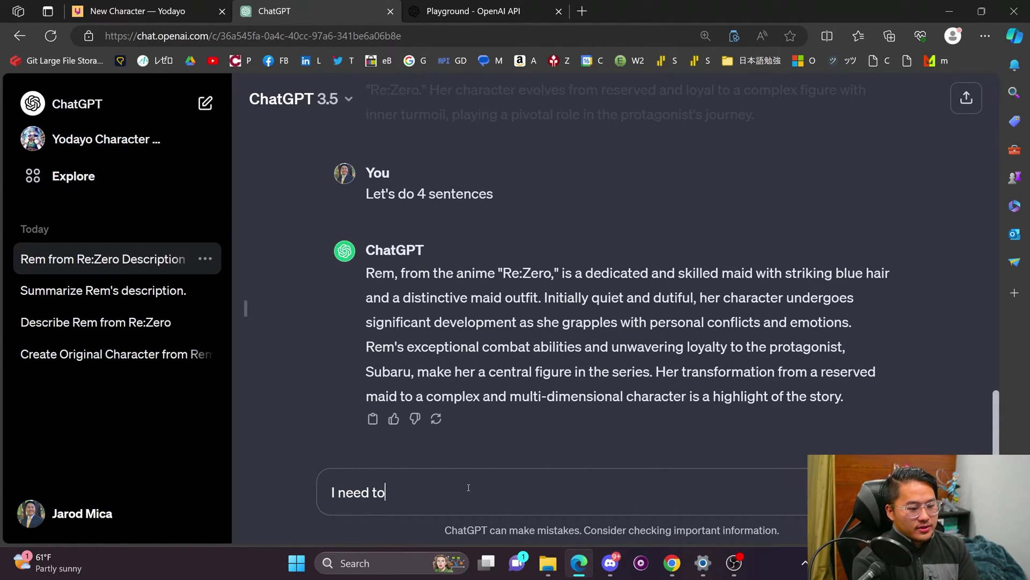
type(" now create a per")
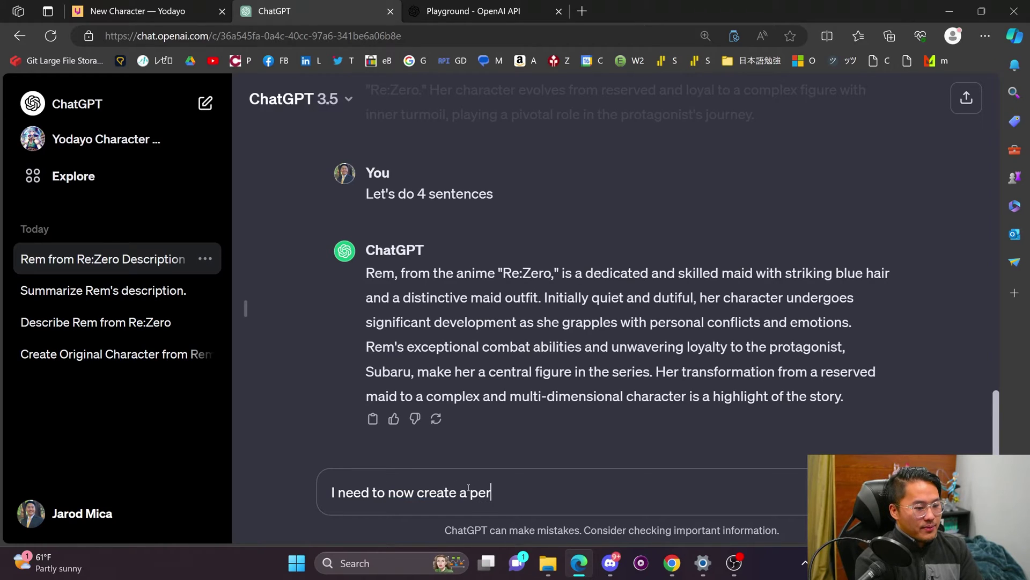
type("sonality following the instur")
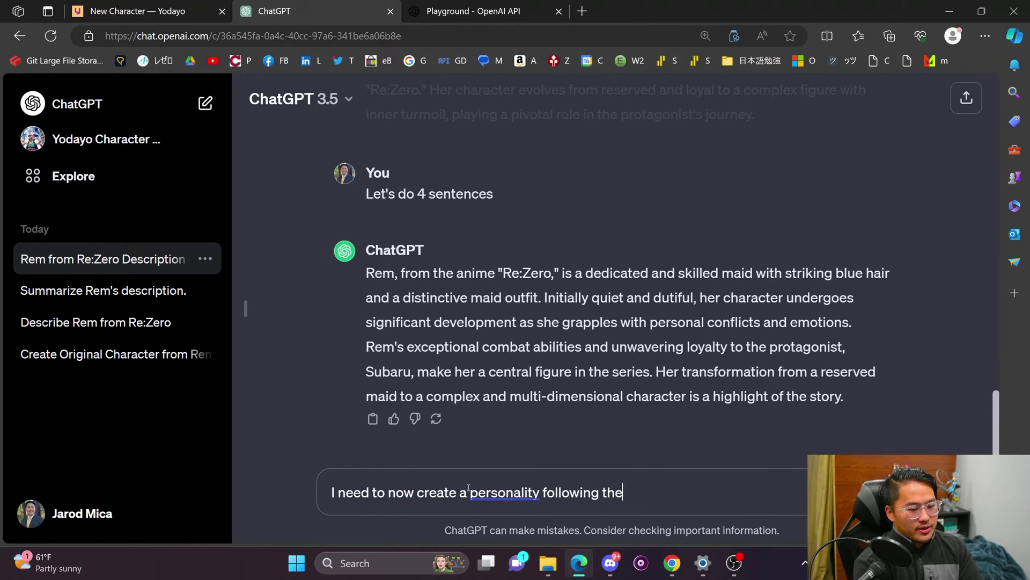
key("BackSpace")
key("BackSpace")
type("ruction below:")
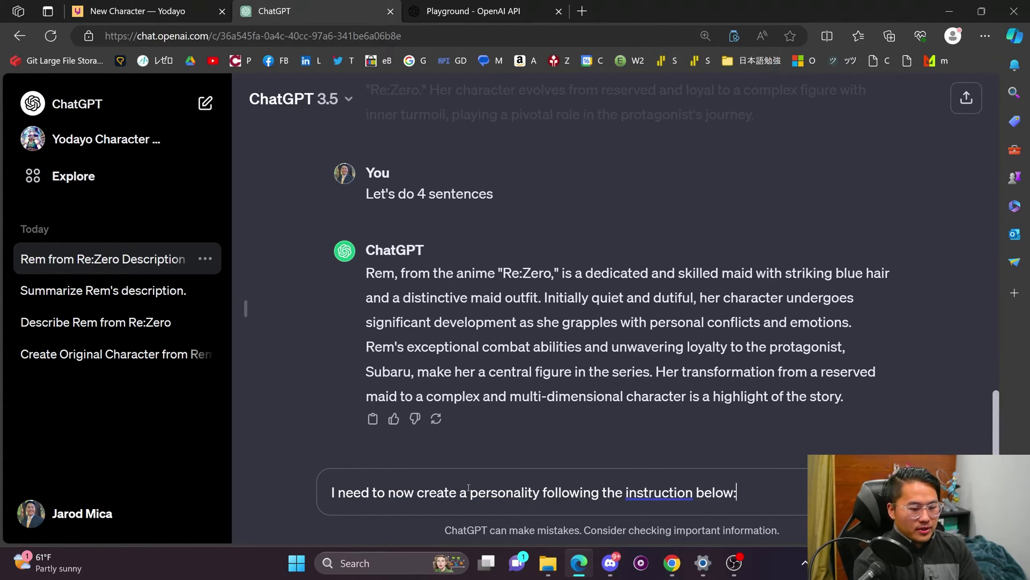
key("ctrl+v")
type("Can you do this for Rem?")
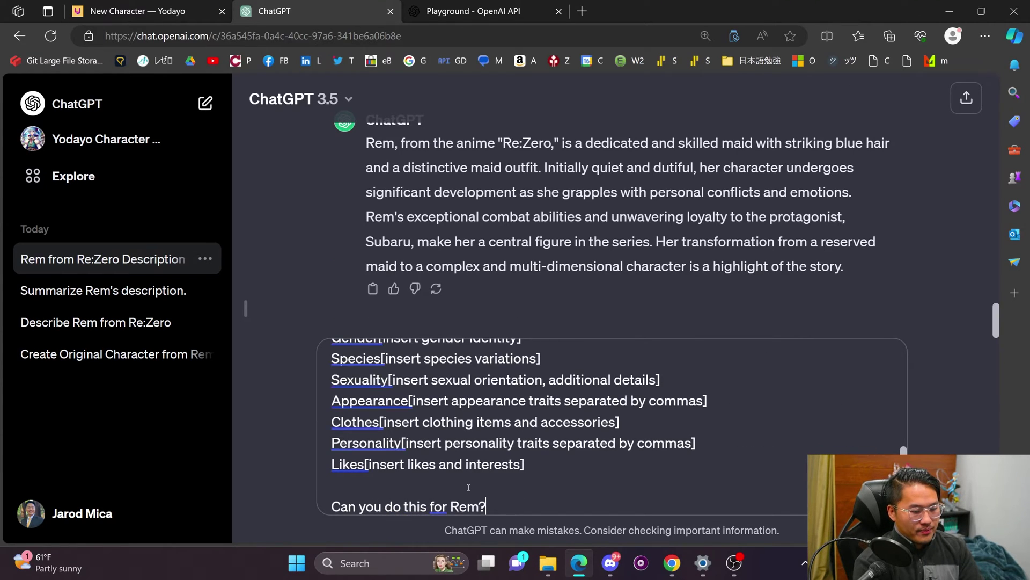
key("Return")
- Follow up on the personality profile by asking "Can you follow the list format?"
type("Can you")
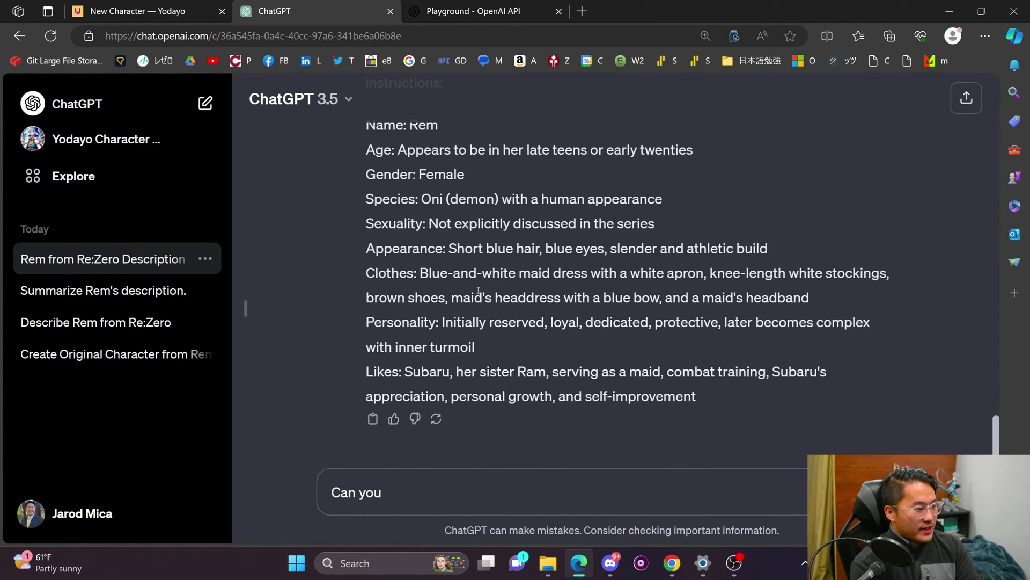
key("BackSpace")
key("BackSpace")
key("BackSpace")
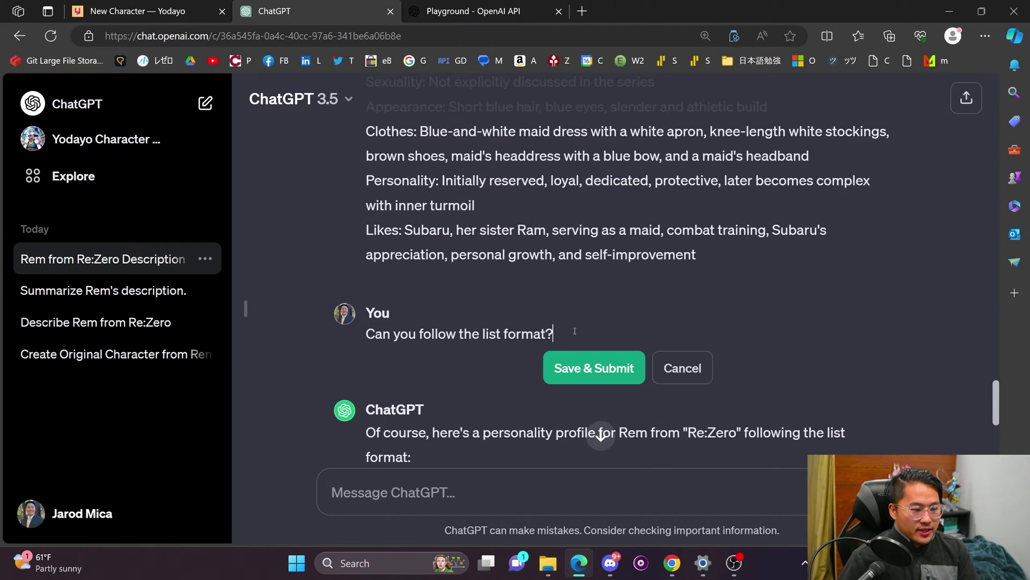
- Edit the follow-up to "Can you follow the list format like below:", add the bracketed template from Name to Likes, and resubmit it
key("shift+Return")
key("shift+Return")
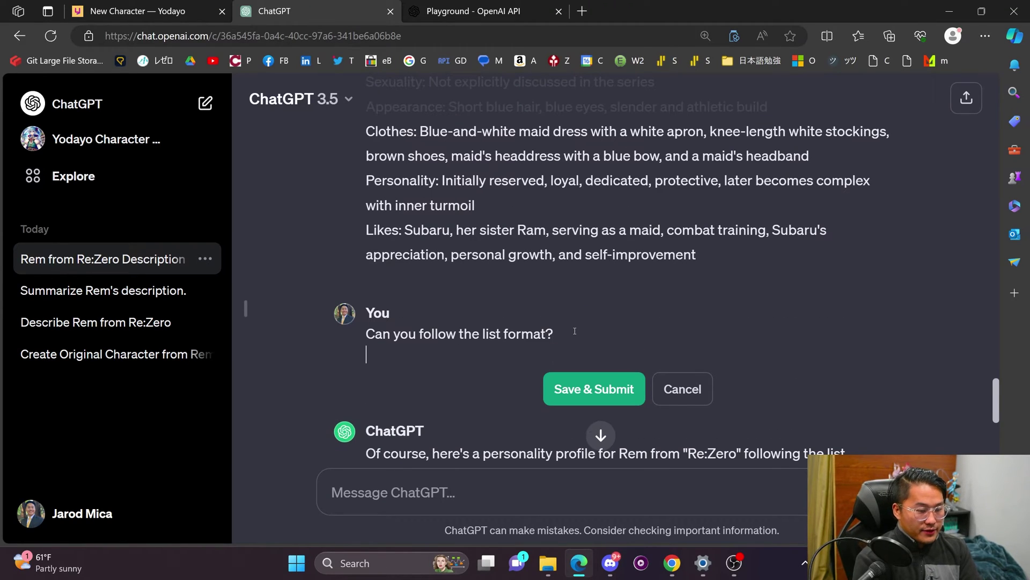
key("BackSpace")
key("BackSpace")
key("BackSpace")
type("Like")
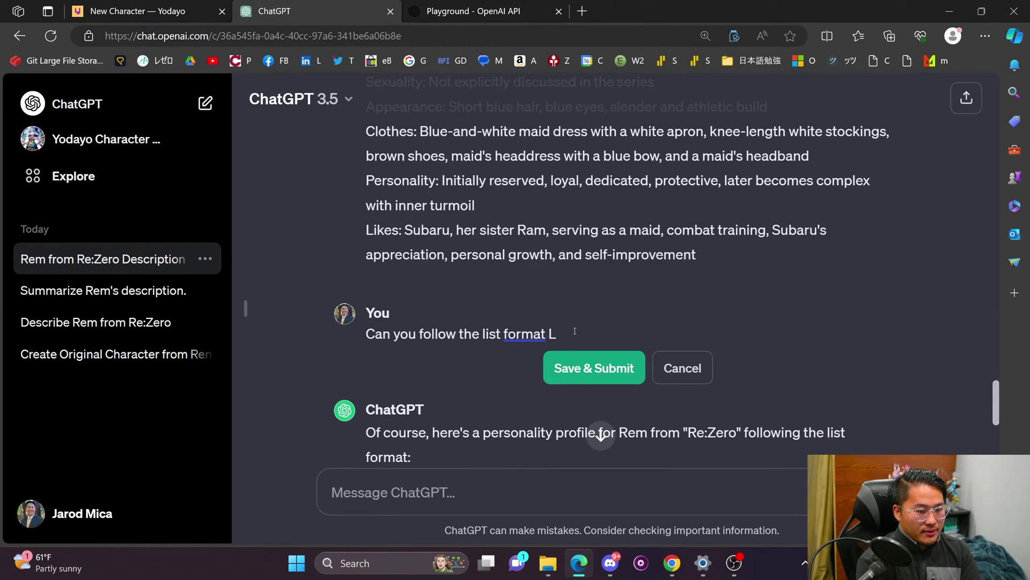
key("BackSpace")
type("like below:")
key("shift+Return")
key("shift+Return")
type("Name[insert full name here] Age[insert age, additional age details] Gender[insert gender identity] Species[insert species variations] Sexuality[insert sexual orientation, additional details] Appearance[insert appearance traits separated by commas] Clothes[insert clothing items and accessories] Personality[insert personality traits separated by commas] Likes[insert likes and interests]")
key("Return")
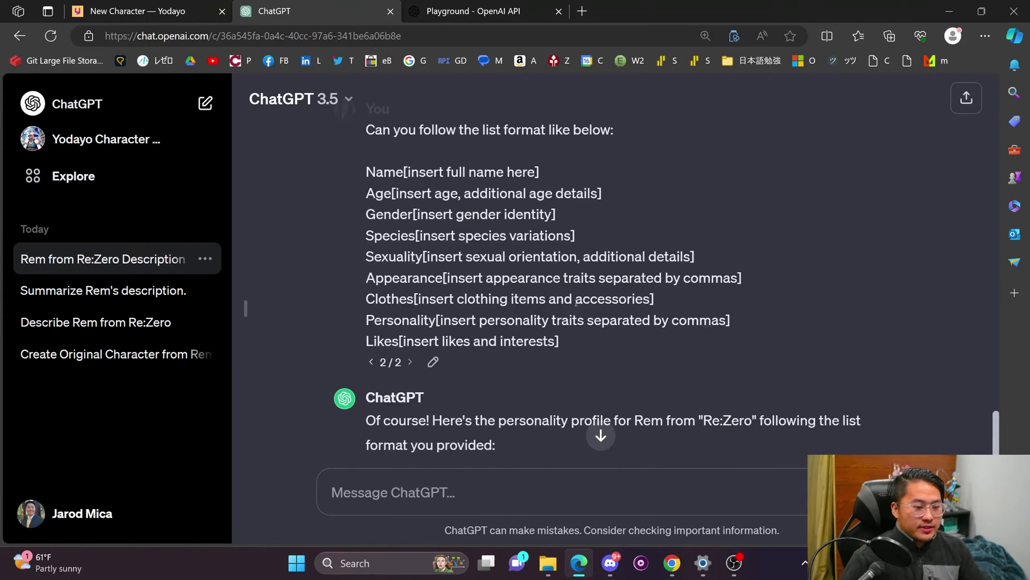
- Copy the revised profile from Age to Likes into the Persona of the new Yodayo character and review the text
scroll(576, 302, "down", 6)
left_click_drag(703, 404, 371, 164)
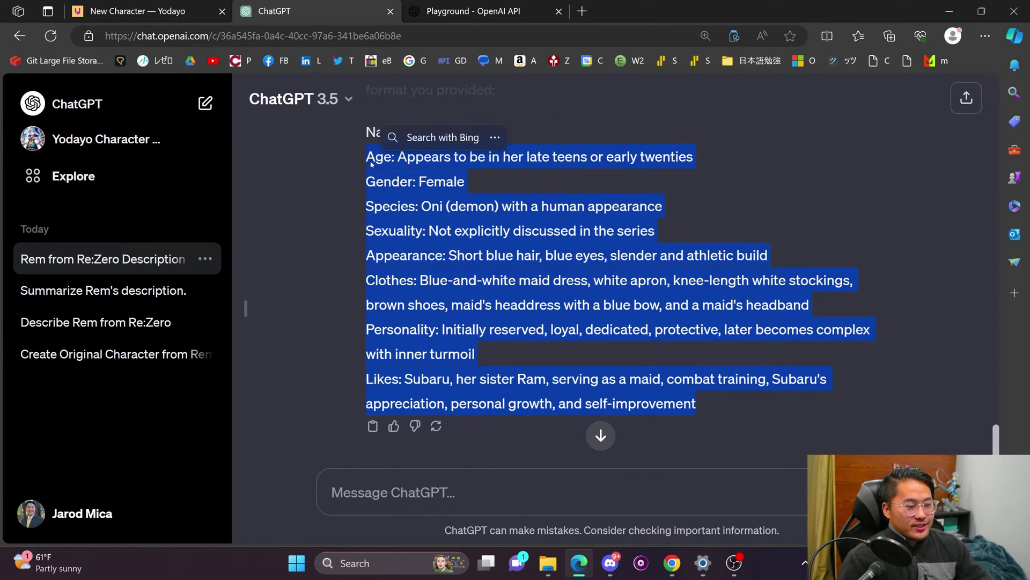
key("ctrl+c")
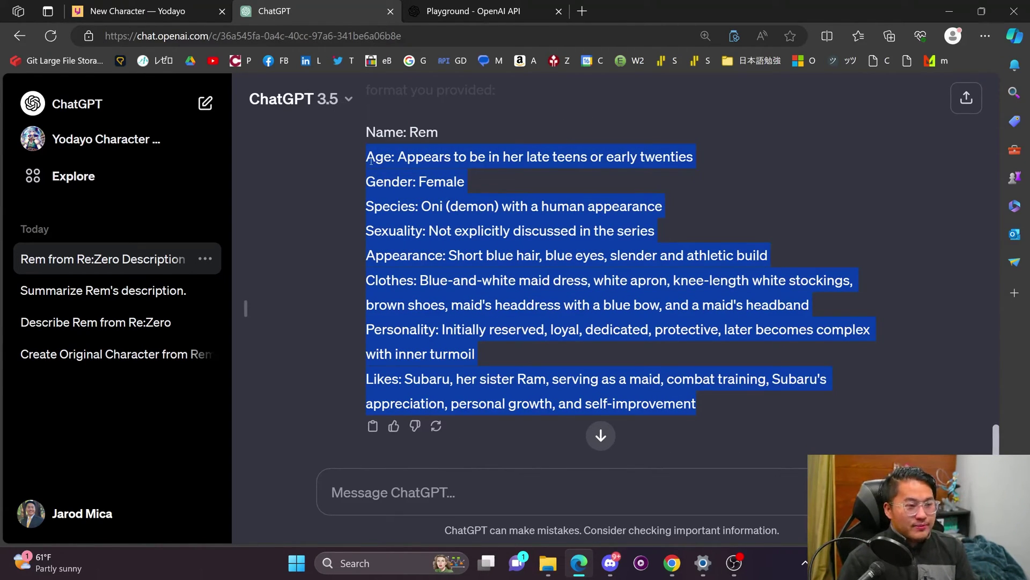
left_click(137, 10)
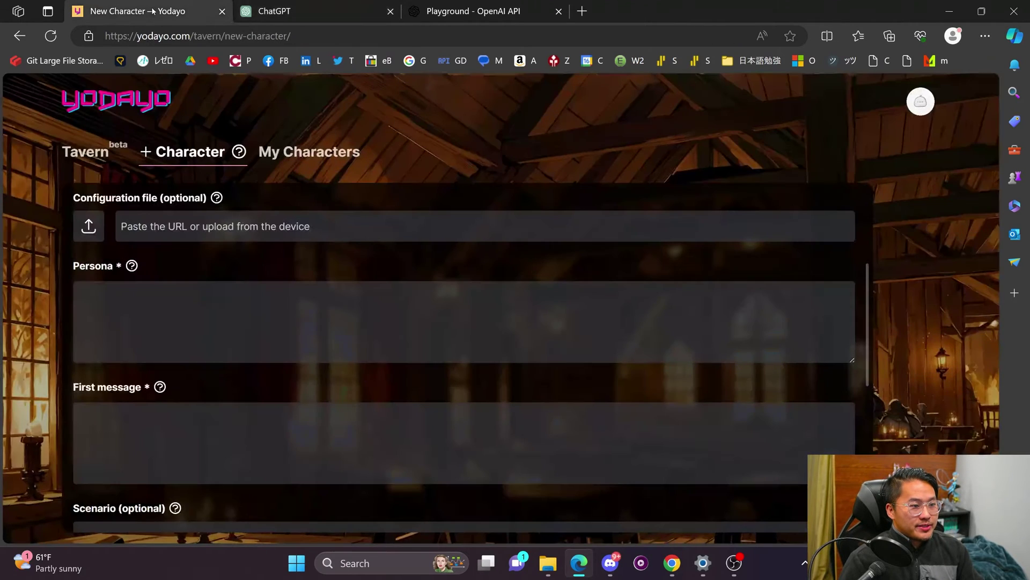
left_click(278, 308)
key("ctrl+v")
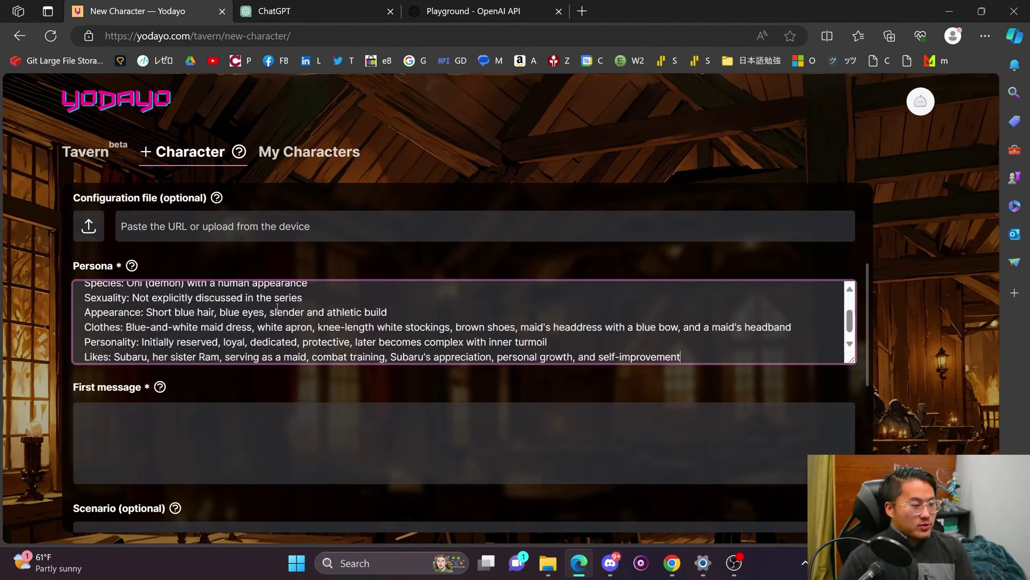
scroll(240, 305, "up", 2)
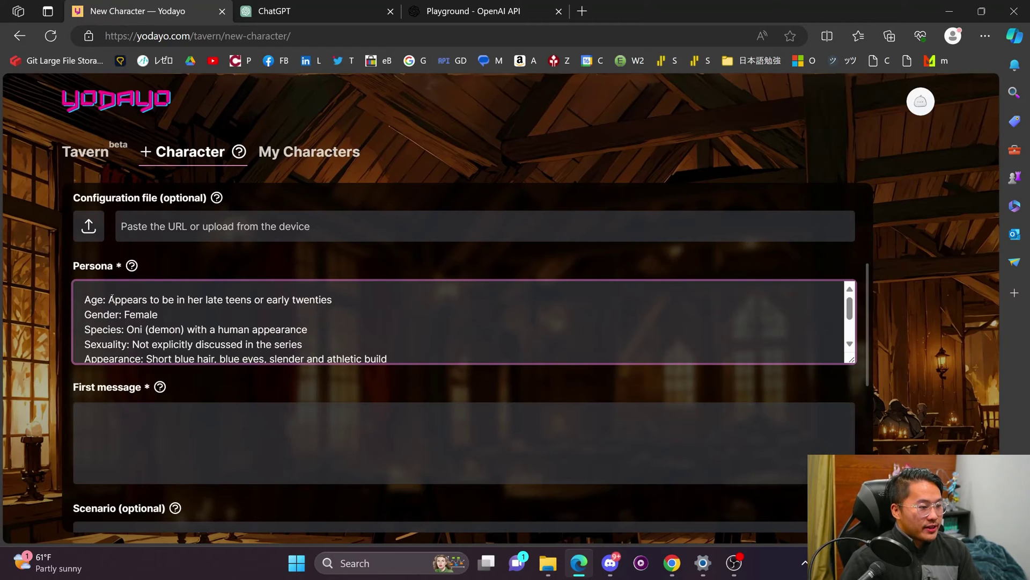
scroll(276, 302, "down", 1)
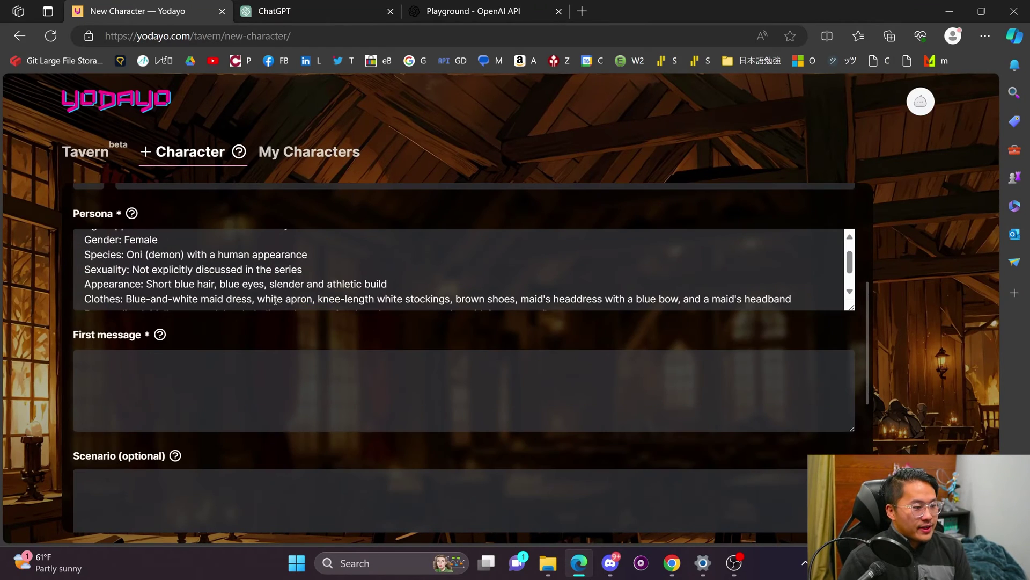
scroll(236, 274, "up", 1)
scroll(250, 247, "down", 2)
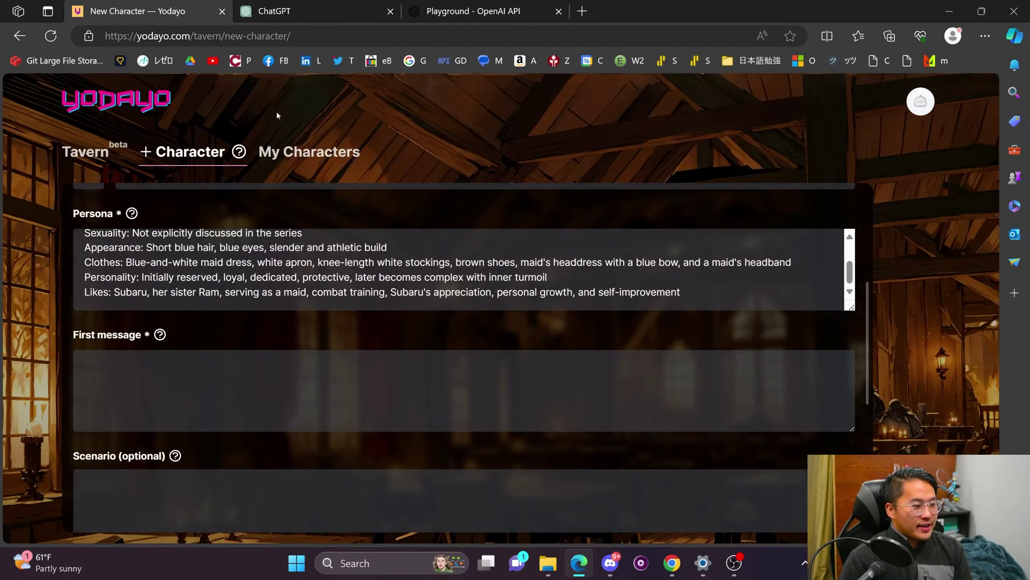
- Copy the First Message instructions with their format and example from the assistant instructions in the OpenAI Playground
left_click(332, 11)
left_click(145, 10)
left_click(192, 394)
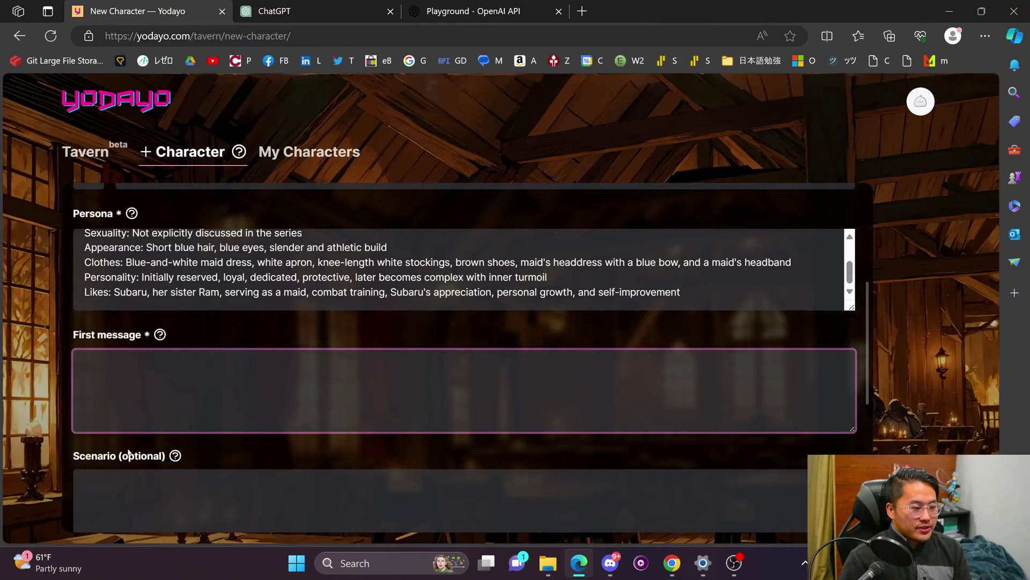
left_click(467, 11)
scroll(56, 301, "down", 3)
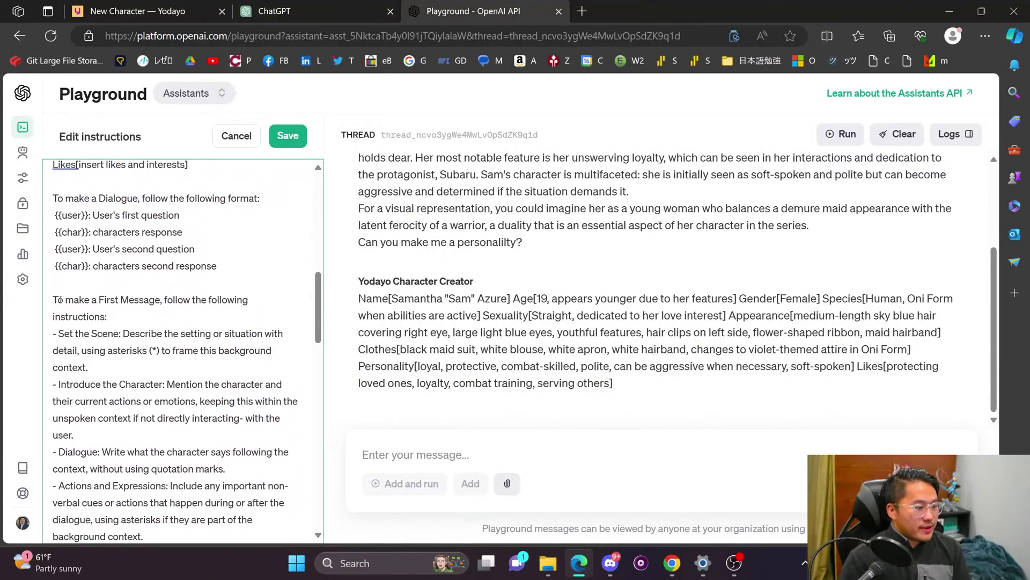
left_click_drag(52, 299, 199, 451)
key("ctrl+a")
key("ctrl+c")
- Send ChatGPT the copied First Message instructions, preceded by "Can you make a first message for Rem?"
key("ctrl+shift+Tab")
key("ctrl+v")
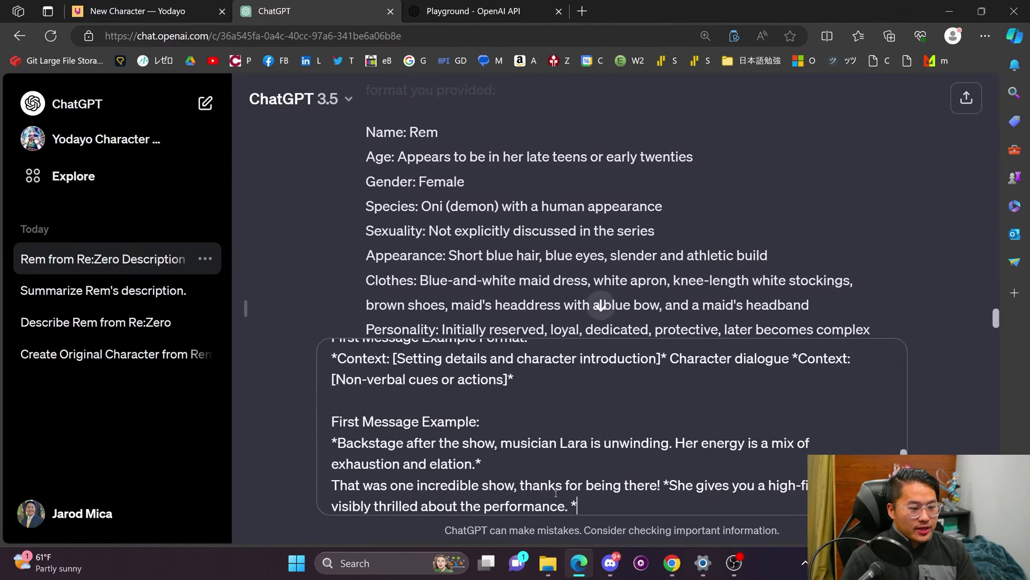
scroll(541, 451, "up", 10)
left_click(328, 363)
type("Can ")
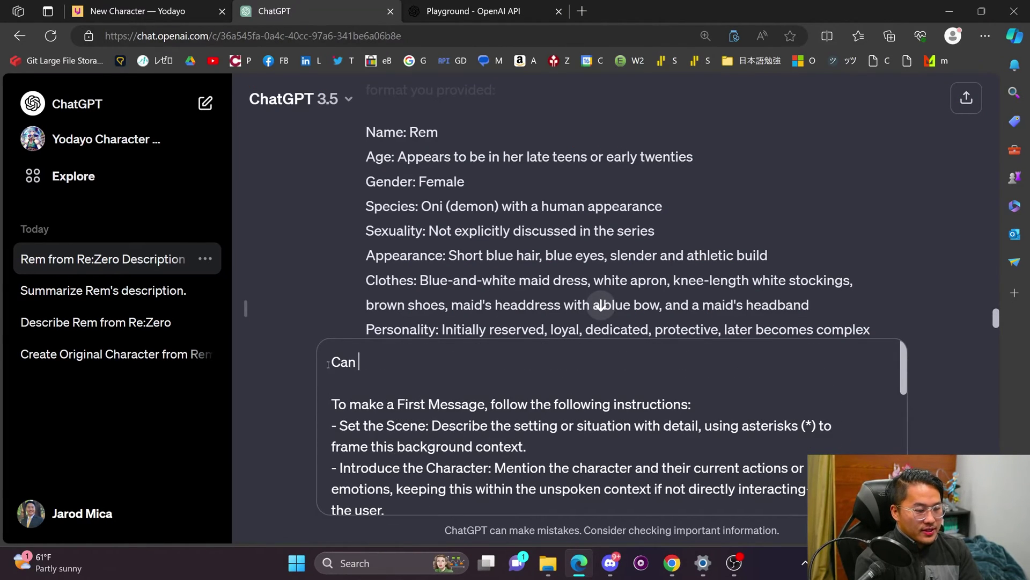
type("you make a firs")
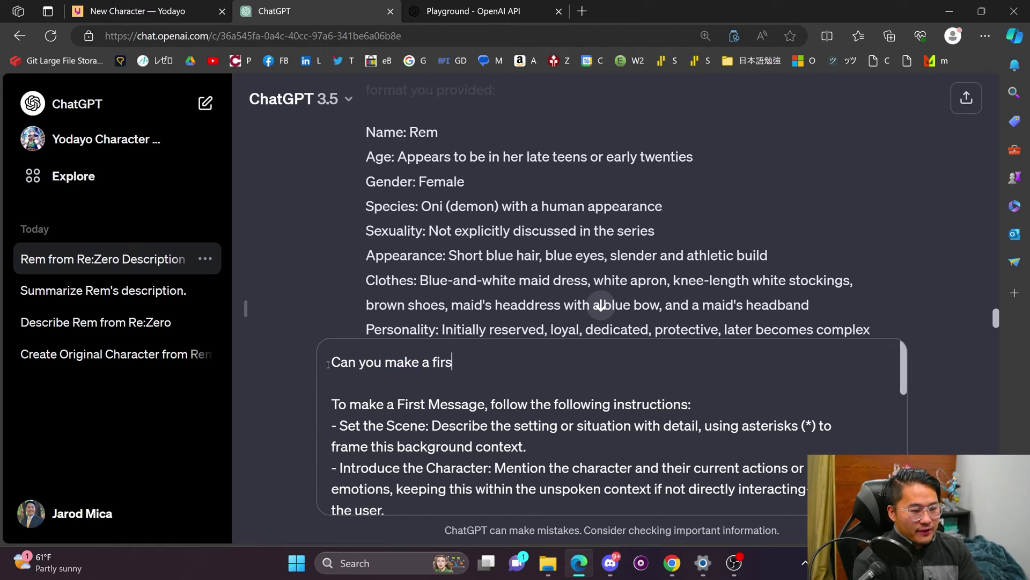
type("t message for Re")
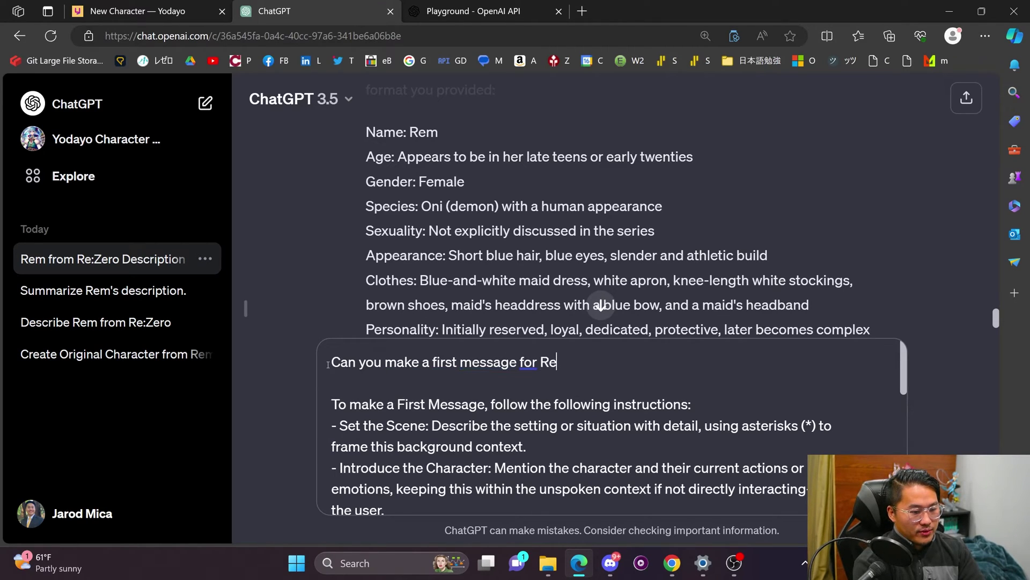
type("m?")
key("Return")
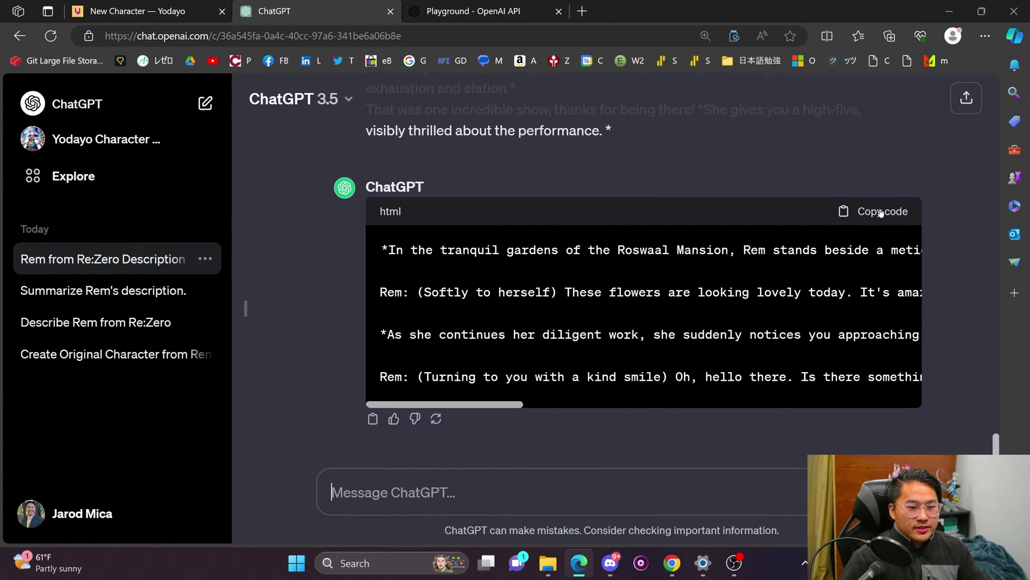
- Copy ChatGPT's generated message for Rem into the First message of the new Yodayo character
left_click(886, 212)
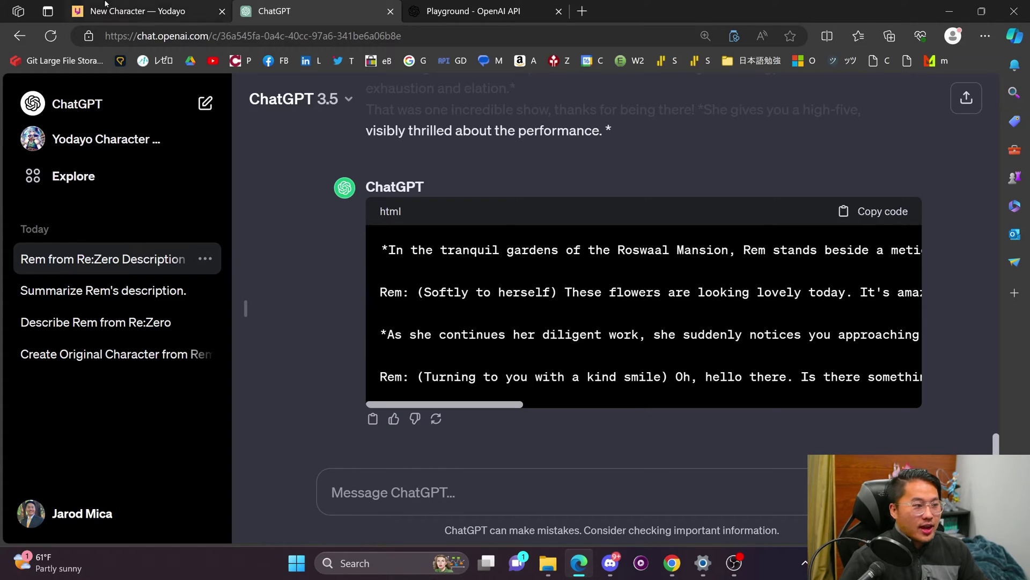
left_click(135, 11)
key("ctrl+v")
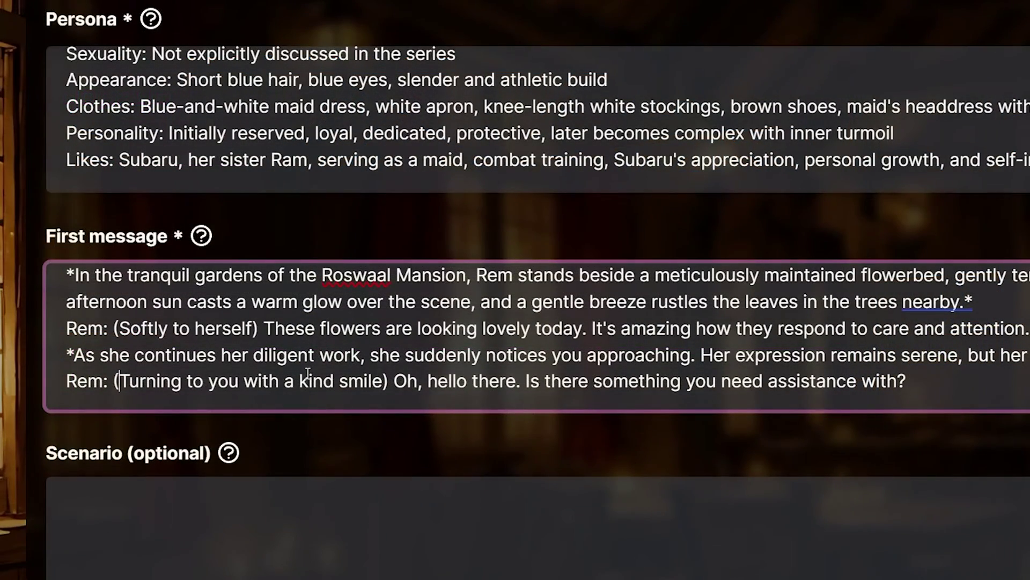
- Replace the parentheses around "Turning to you with a kind smile" with asterisks
key("BackSpace")
type("*")
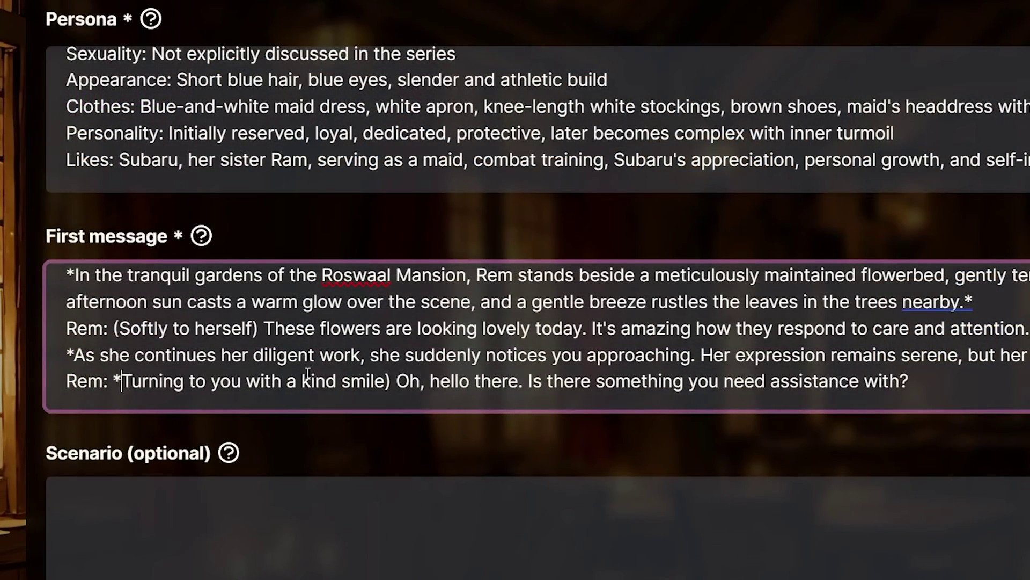
key("ctrl+Right")
key("ctrl+Right")
key("ctrl+Right")
key("ctrl+Right")
key("BackSpace")
type("*")
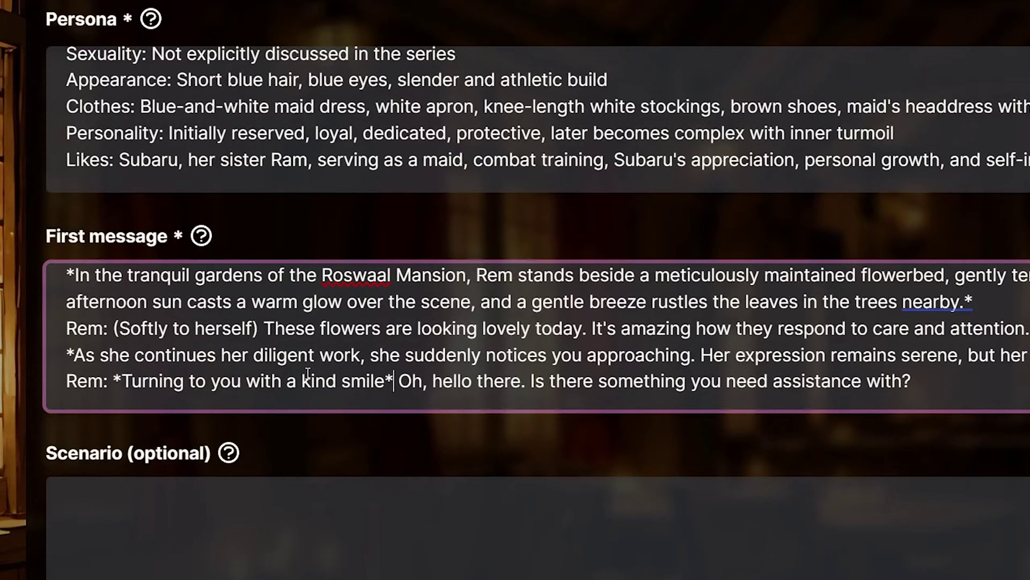
- Replace the parentheses around "Softly to herself" in the first message with asterisks
key("Up")
key("Up")
key("ctrl+Left")
key("ctrl+Left")
key("ctrl+Left")
key("Left")
key("Left")
key("Delete")
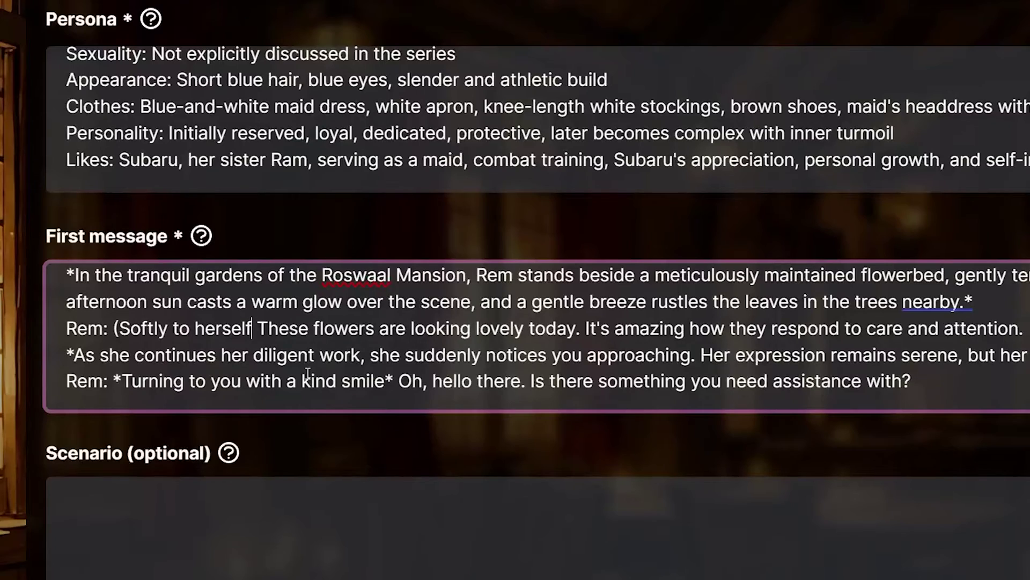
type("*")
key("ctrl+Left")
key("ctrl+Left")
key("ctrl+Left")
key("BackSpace")
type("*")
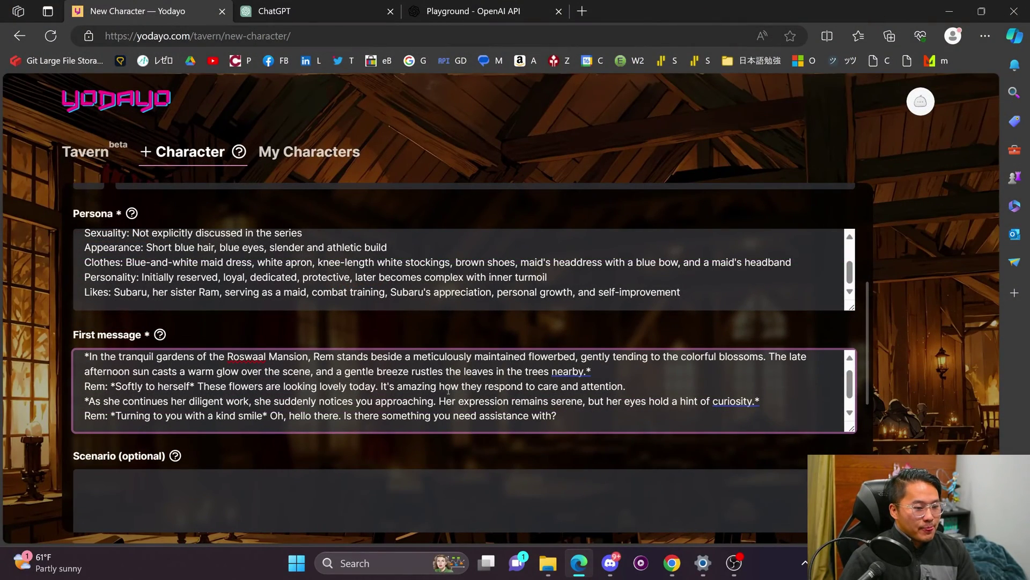
left_click_drag(558, 416, 116, 309)
left_click(161, 390)
scroll(161, 391, "down", 3)
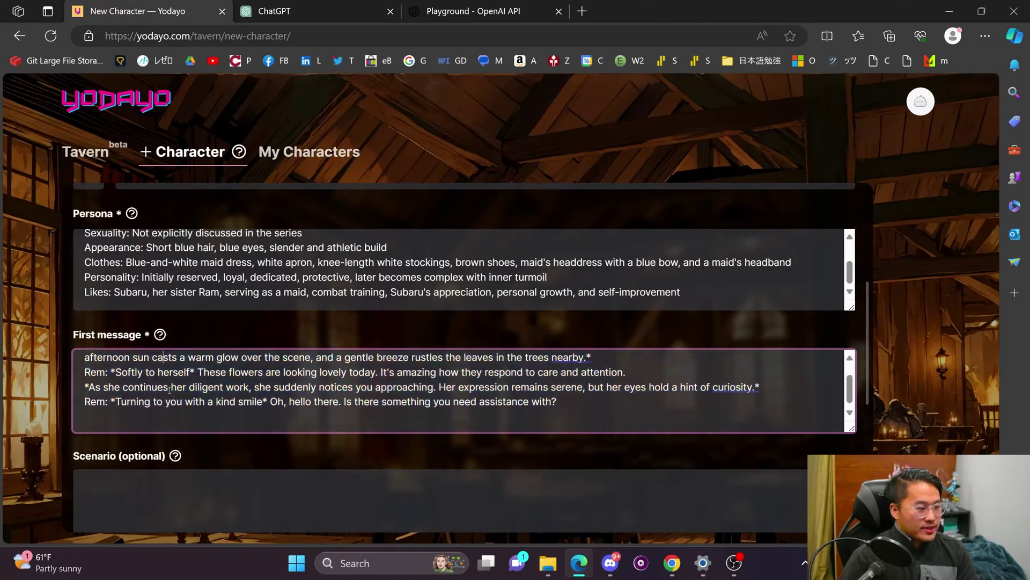
- Copy the Scenario instructions from Playground and ask ChatGPT "Can you now create a scenario for Rem" with them
left_click(472, 11)
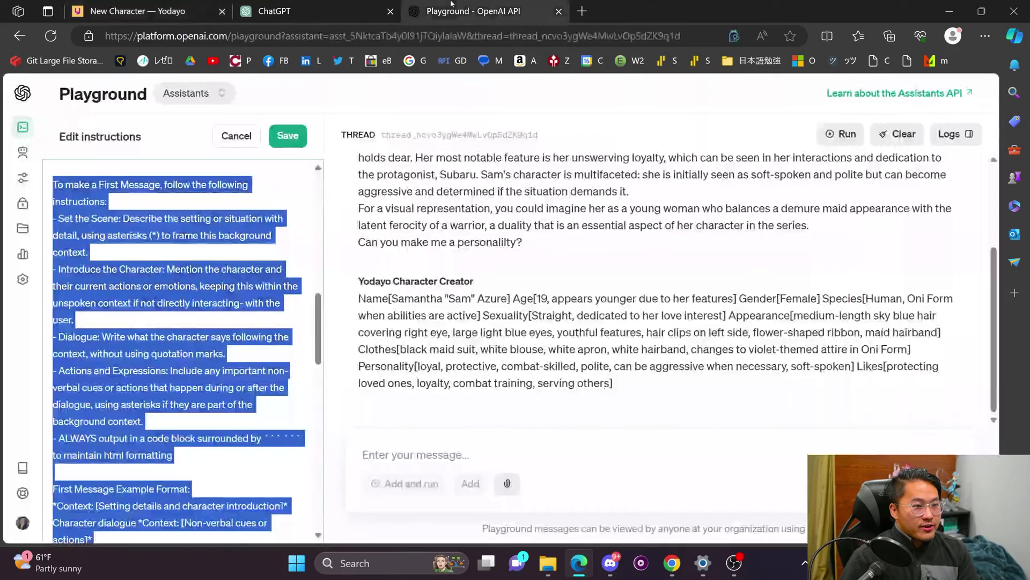
scroll(182, 291, "down", 8)
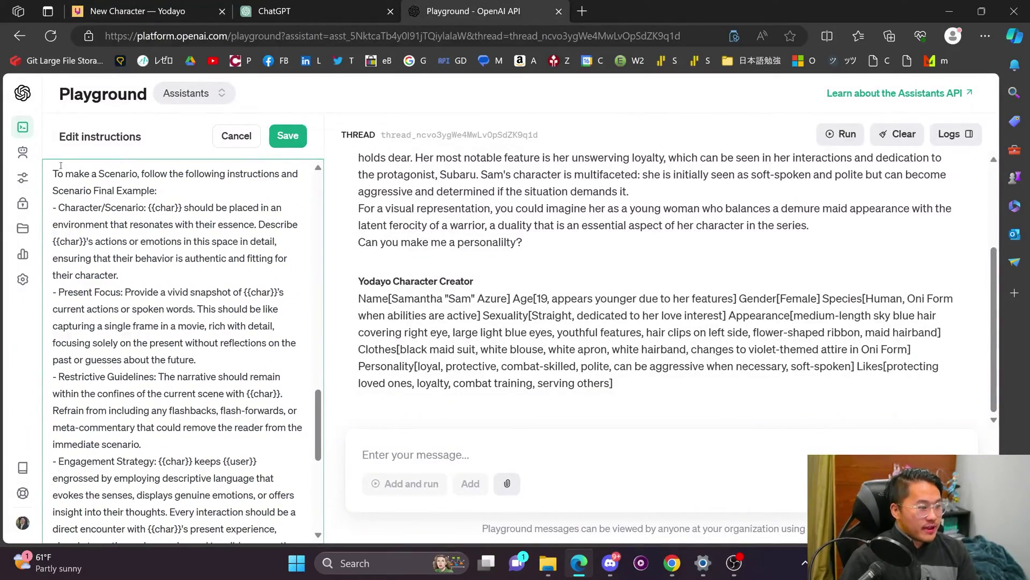
left_click_drag(54, 173, 225, 539)
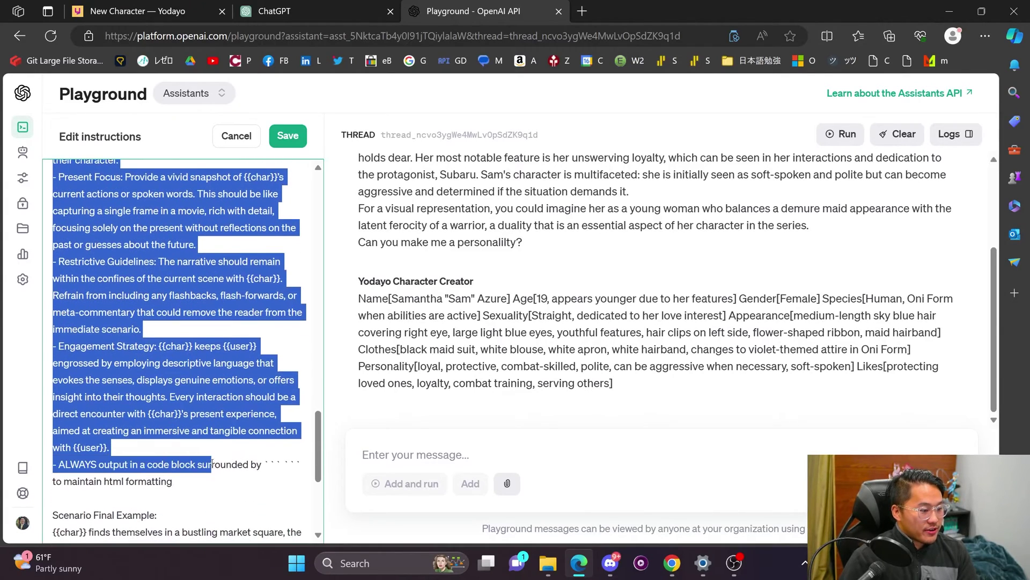
type("Can ")
type("you now c")
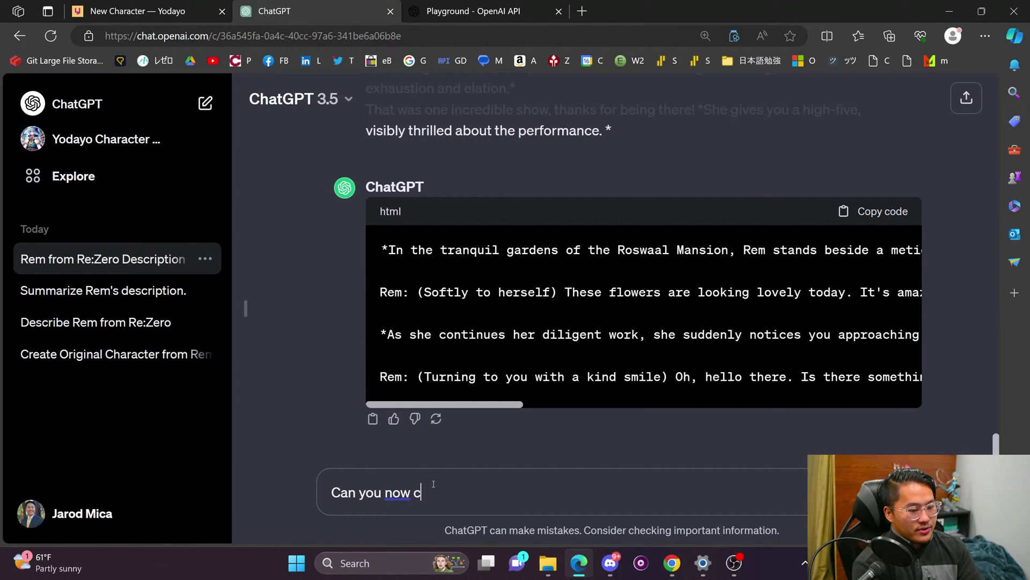
type("reate a scenario ")
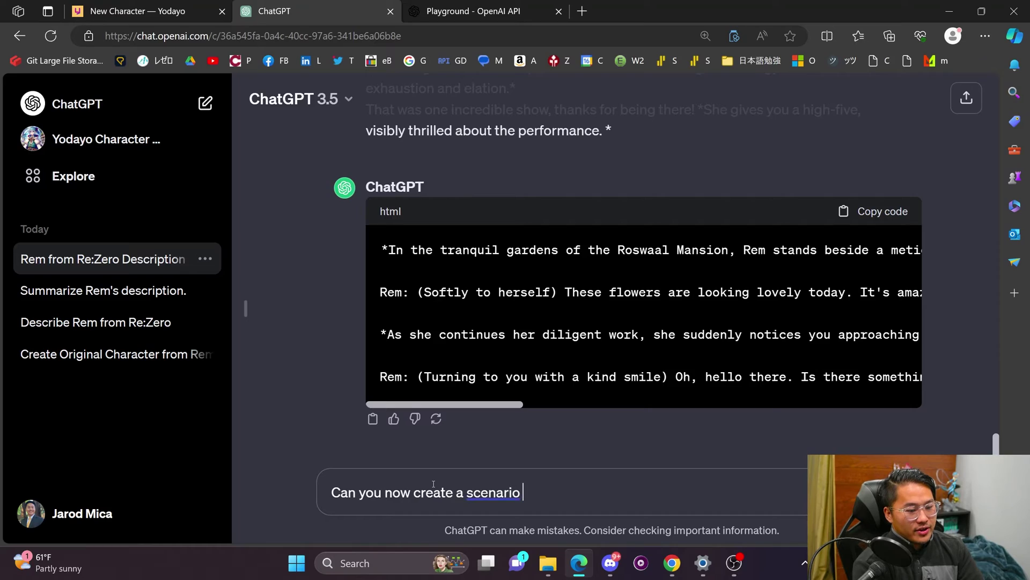
type("for Re")
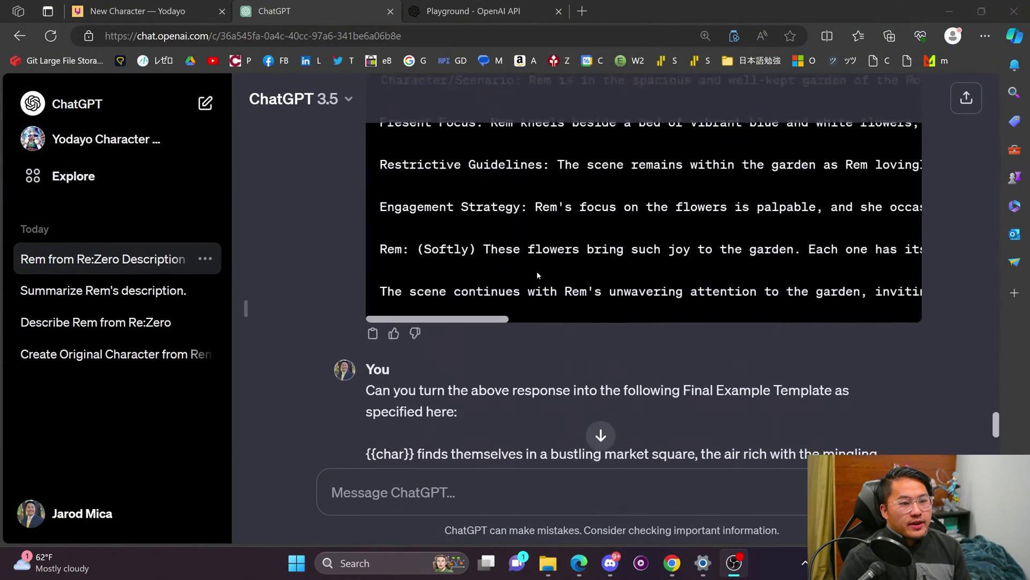
- Review ChatGPT's generated scenario, the follow-up request with the Final Example Template, and the reworked scenario
scroll(374, 260, "up", 5)
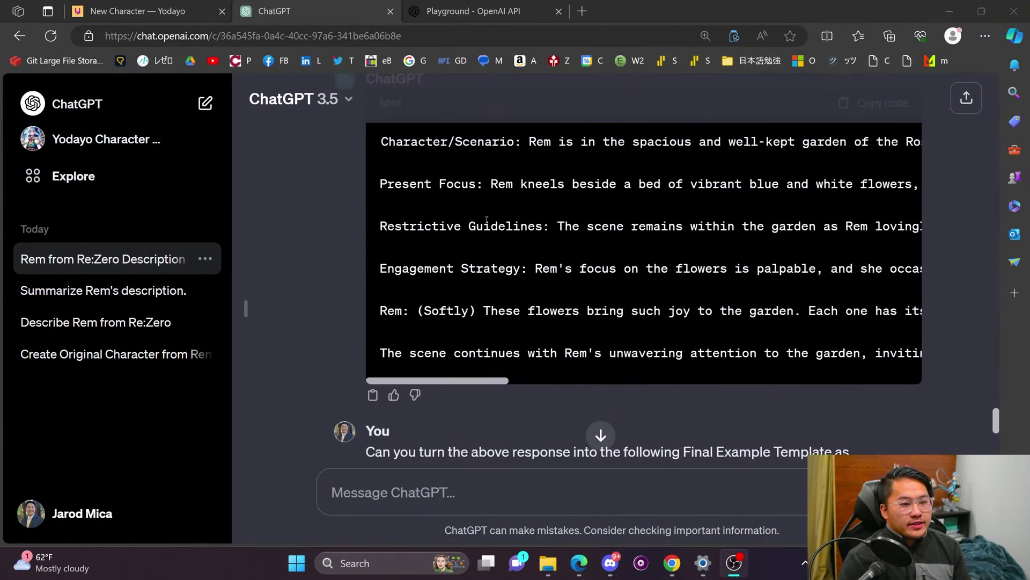
left_click_drag(374, 260, 712, 386)
scroll(392, 205, "down", 2)
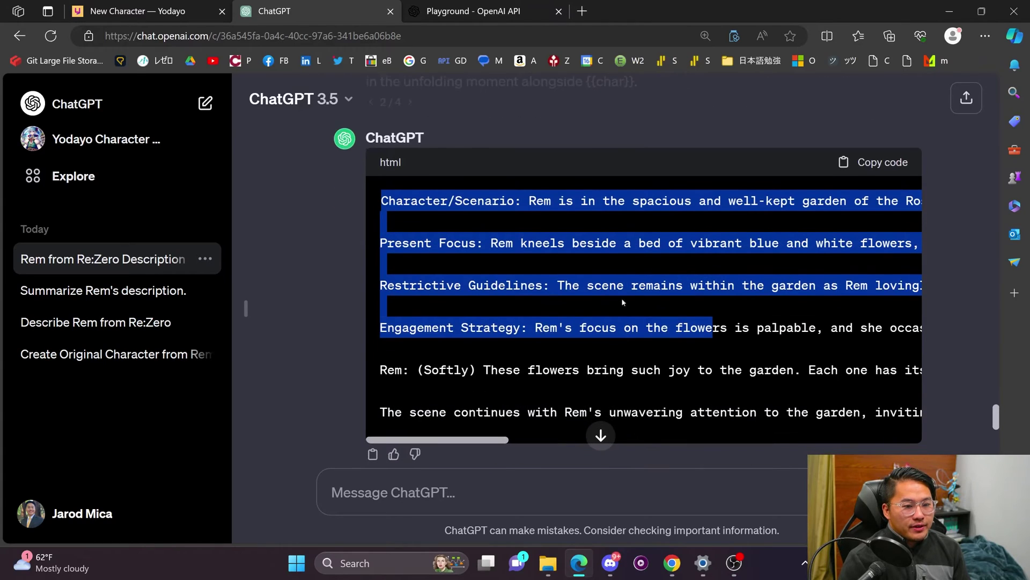
left_click(358, 207)
scroll(359, 210, "down", 4)
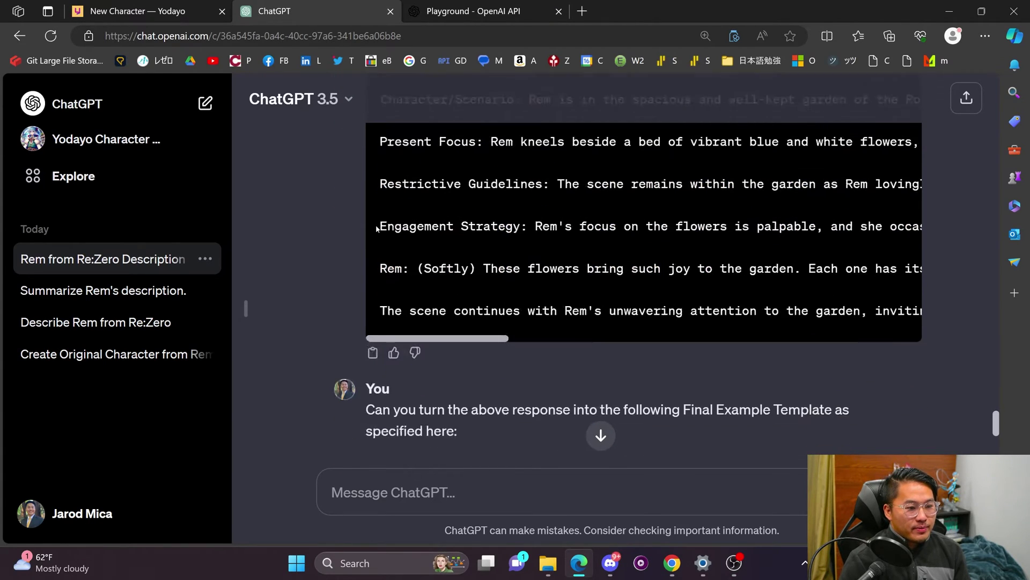
left_click_drag(366, 214, 471, 243)
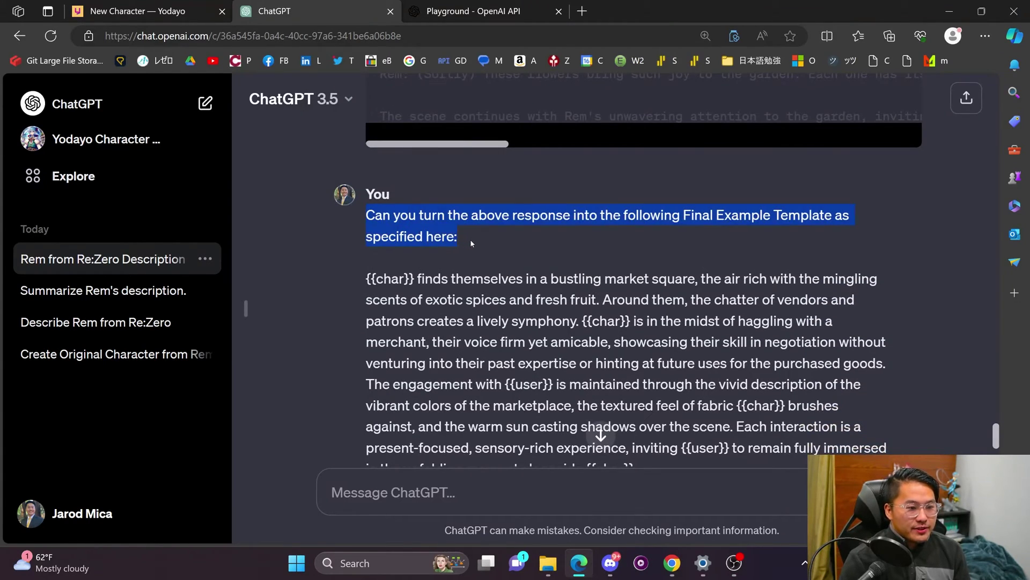
left_click(454, 216)
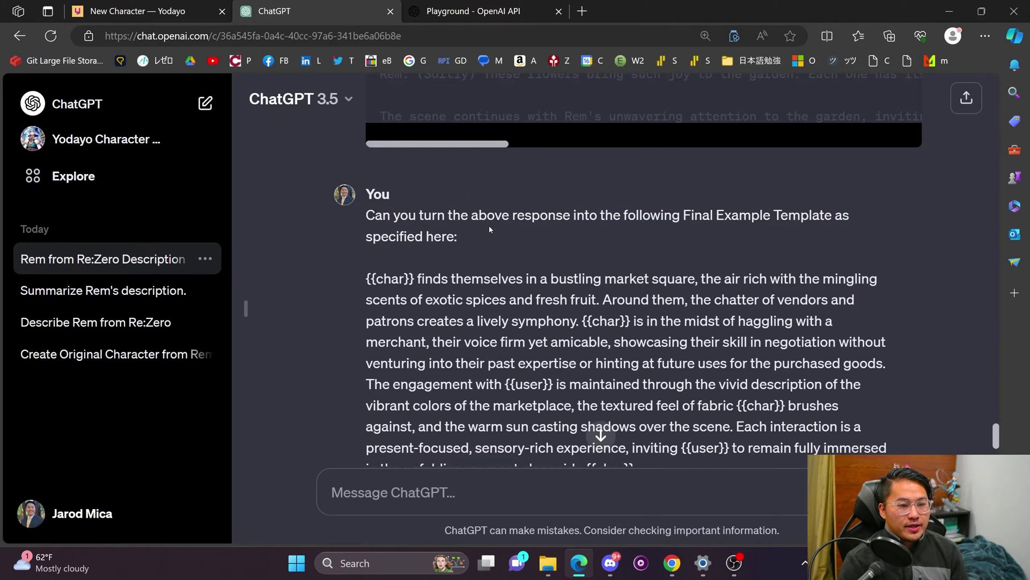
scroll(537, 215, "down", 1)
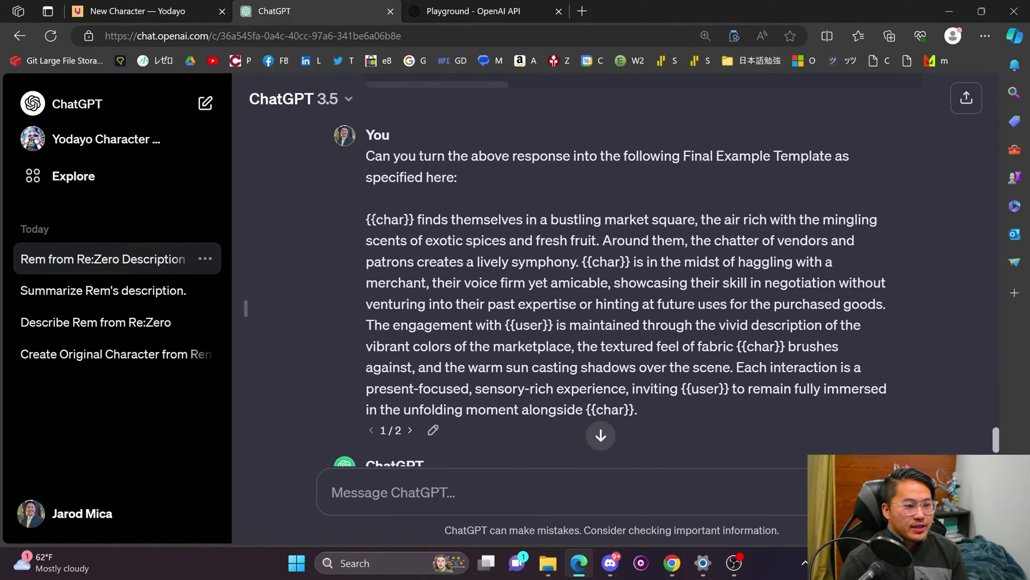
left_click_drag(367, 219, 639, 410)
scroll(384, 295, "down", 4)
left_click(385, 294)
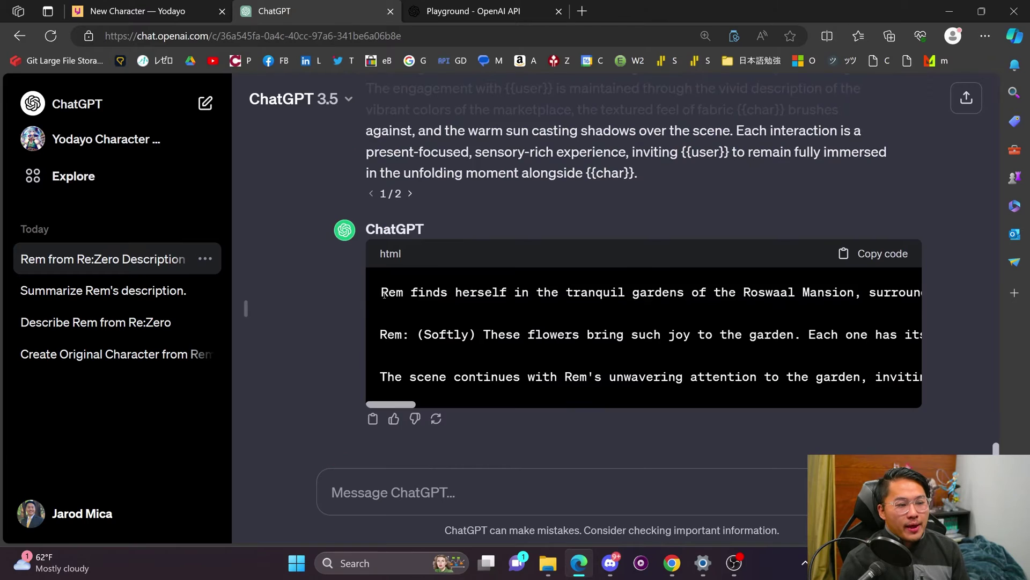
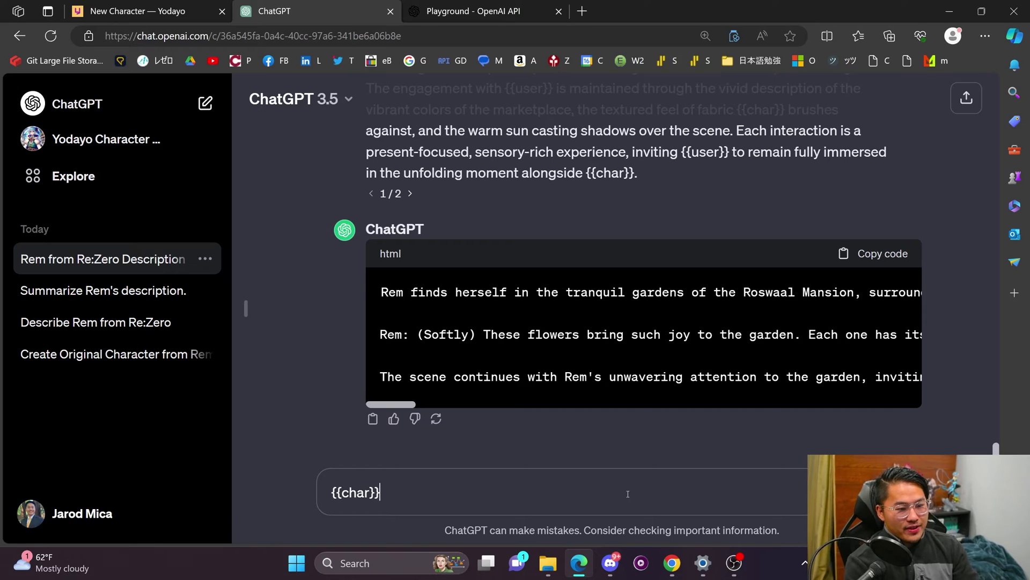
- Clear the draft message and send ChatGPT "Can you convert "Rem" into {{char}} and then "you" into {{user}}"
key("BackSpace")
key("BackSpace")
key("BackSpace")
key("BackSpace")
key("BackSpace")
key("BackSpace")
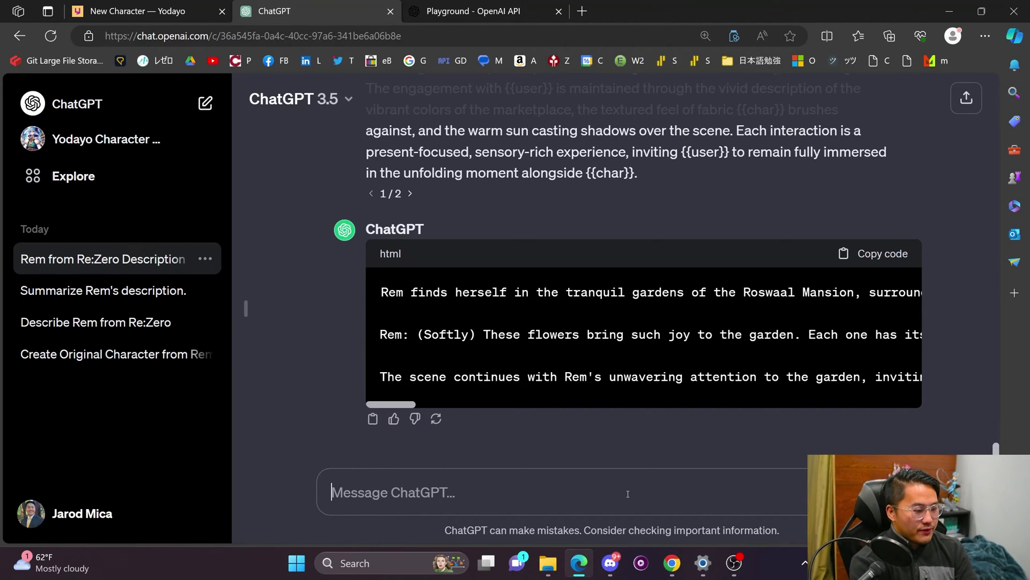
type("Can you conve")
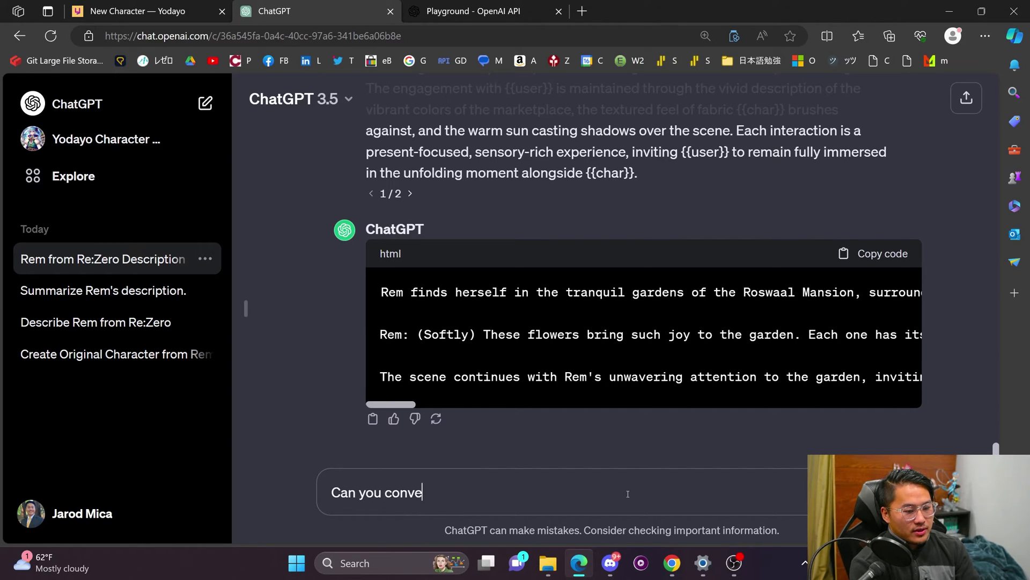
type("rt \"Rem\" into ")
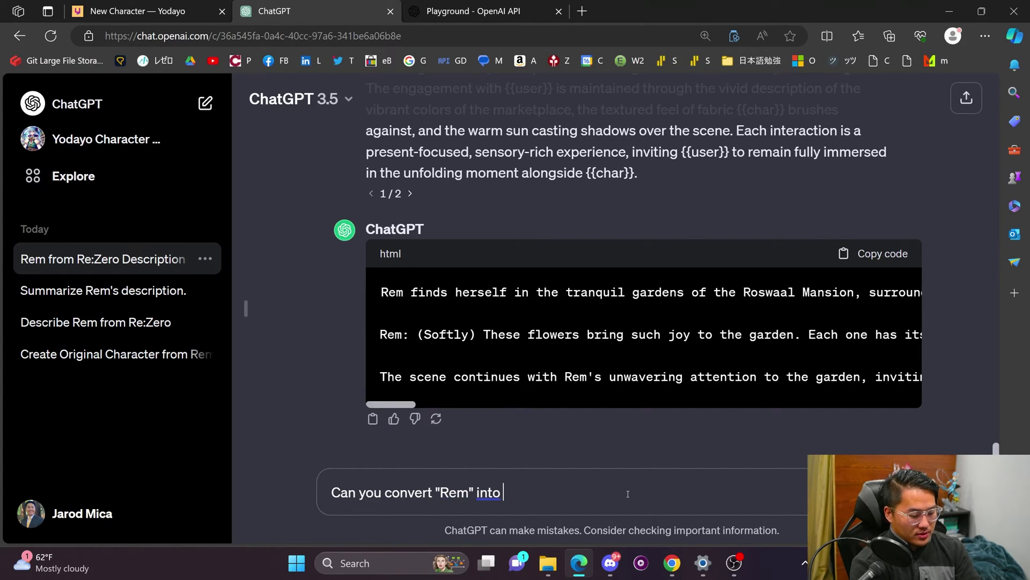
type("{{char}} and the")
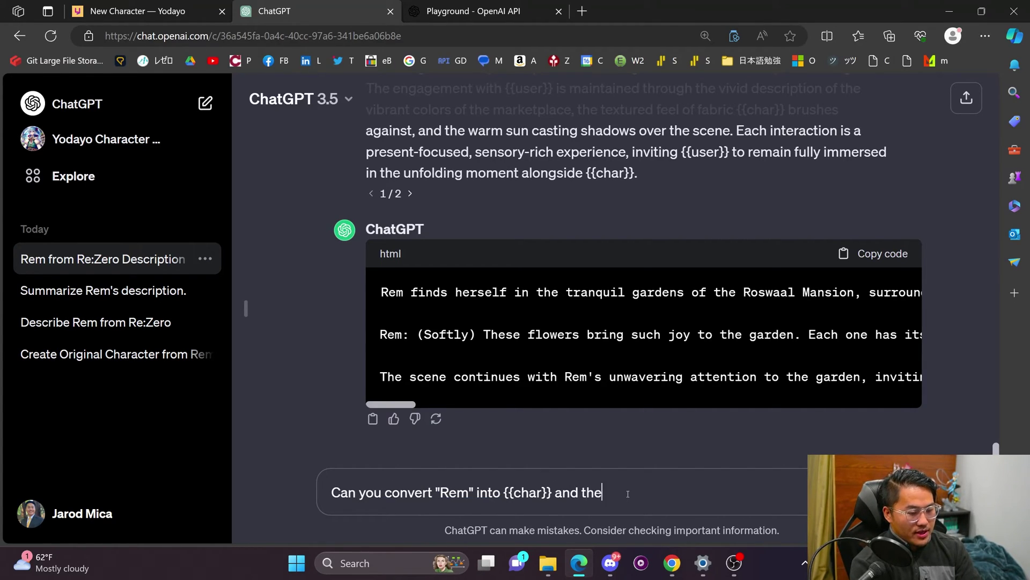
type("n \"you\" into ")
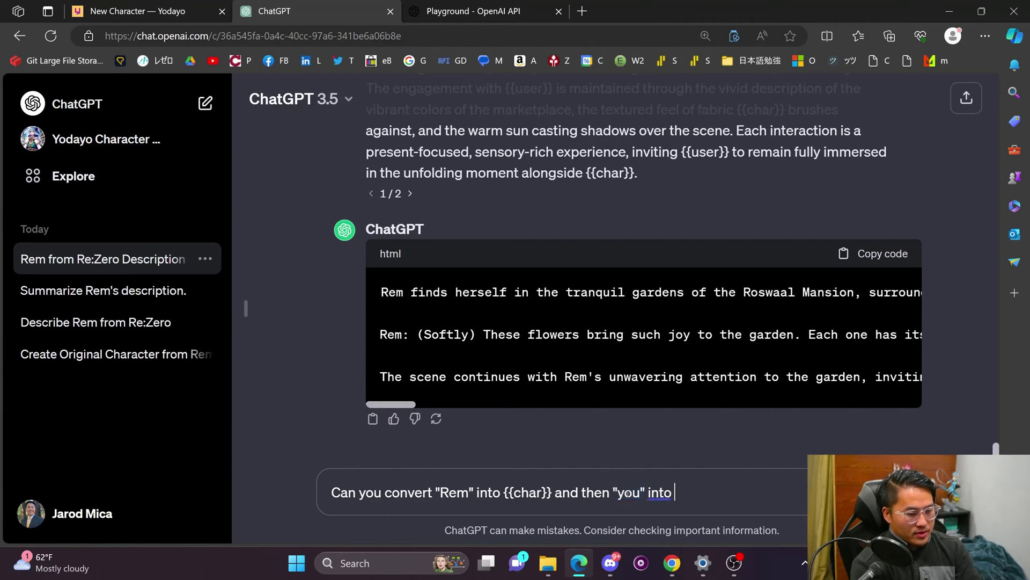
type("{{user}}")
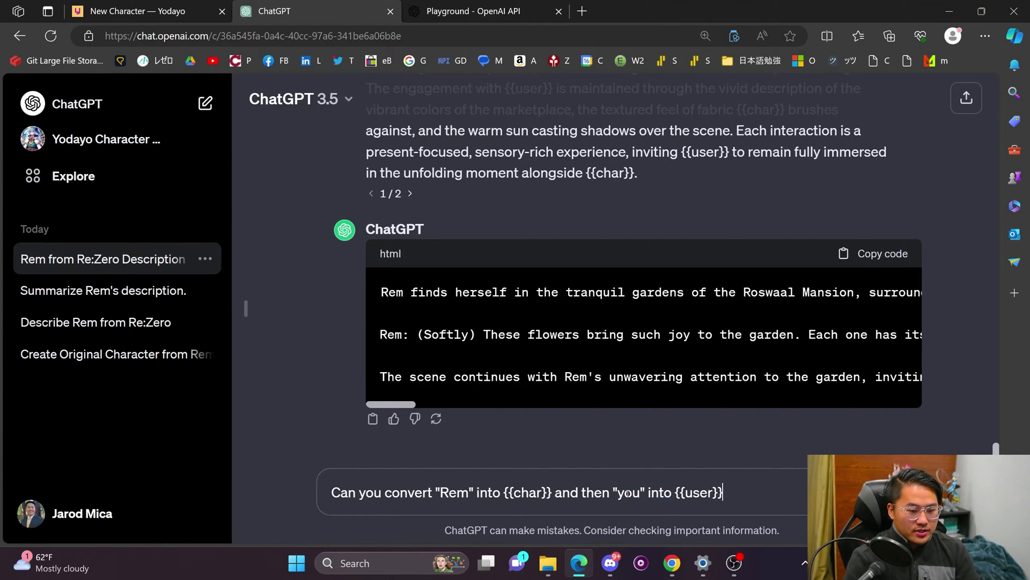
key("Return")
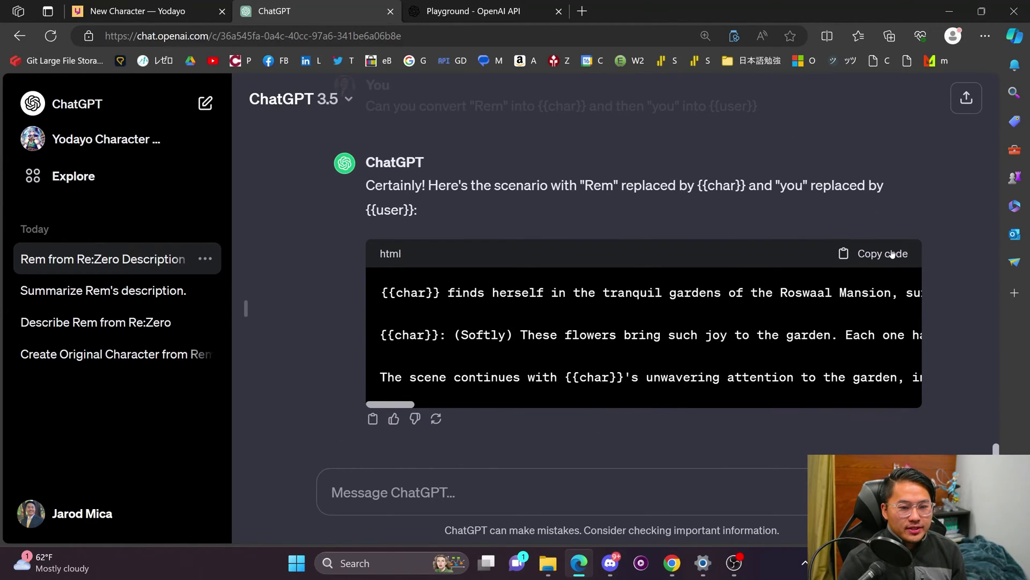
- Copy ChatGPT's converted scenario with the {{char}} and {{user}} placeholders into the Scenario of the new Yodayo character
left_click(893, 254)
left_click(137, 11)
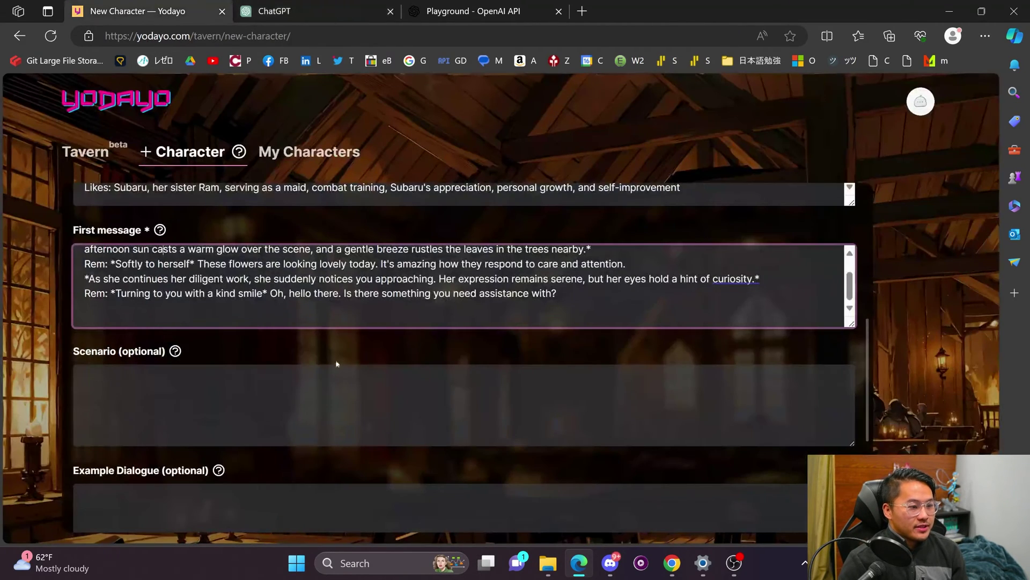
left_click(336, 370)
key("ctrl+v")
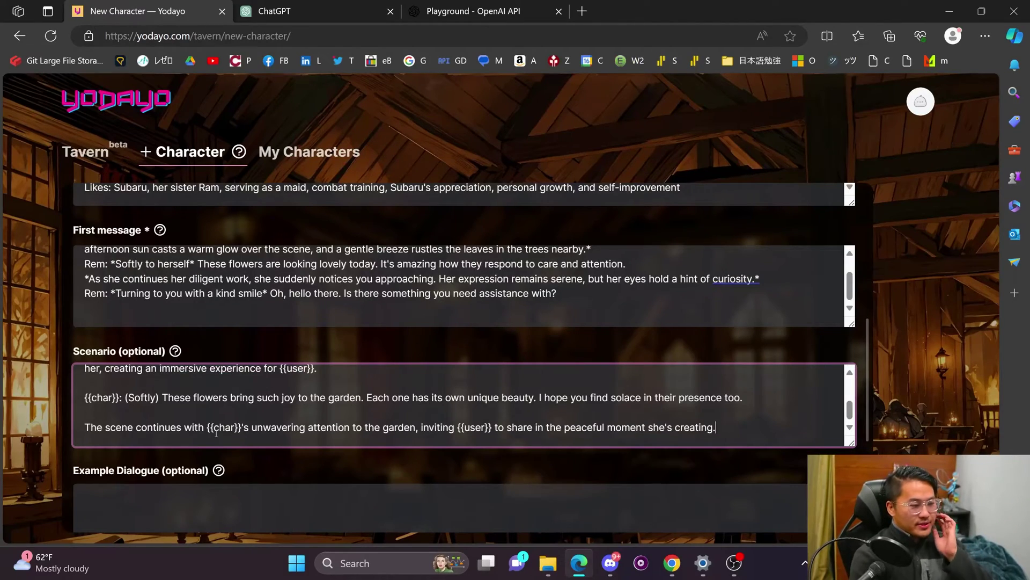
scroll(216, 432, "down", 4)
scroll(265, 380, "up", 2)
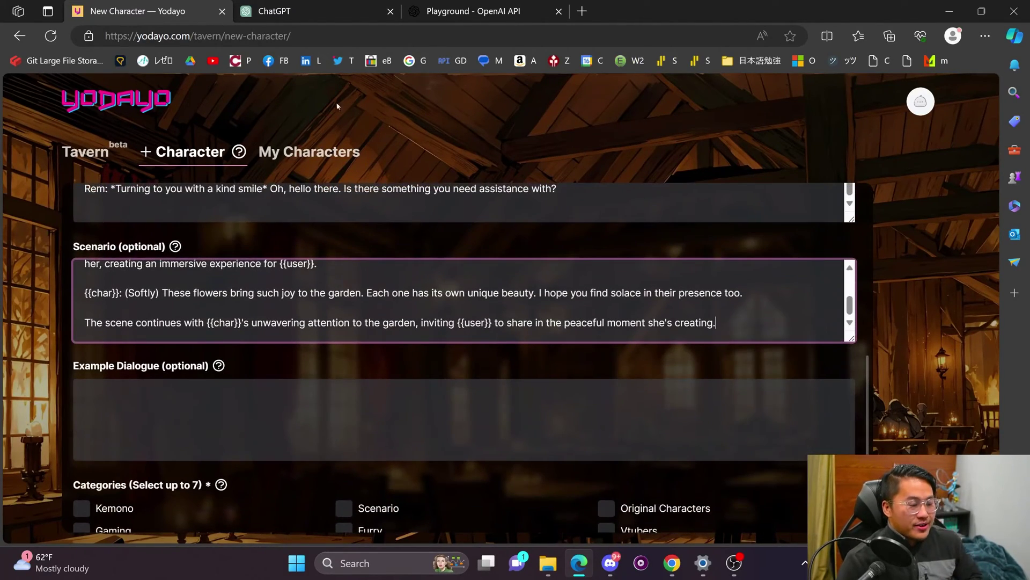
- Copy the "To make a Dialogue" format, including both {{user}} and {{char}} exchanges, from the Playground instructions
left_click(471, 10)
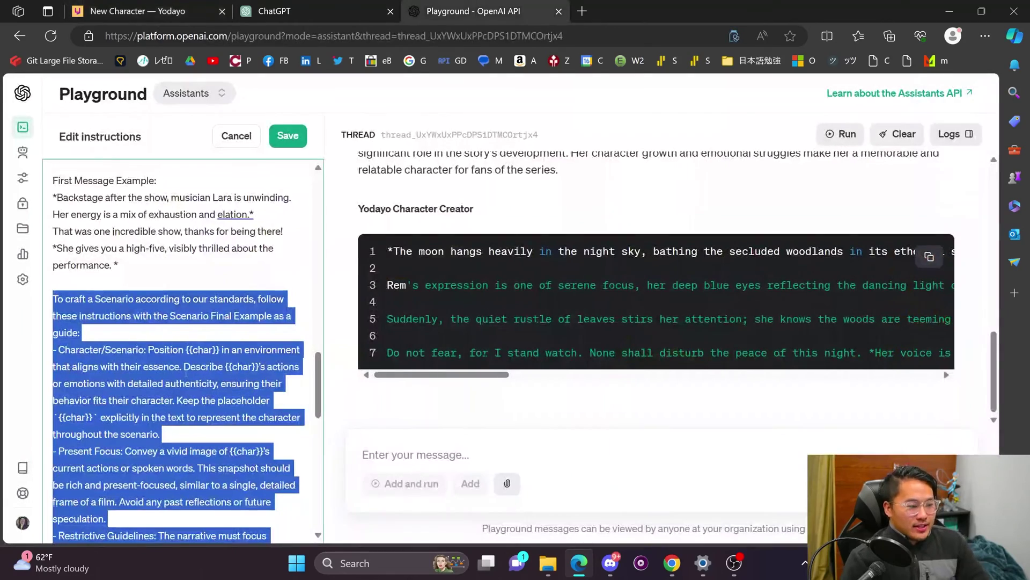
left_click(179, 345)
scroll(179, 345, "down", 4)
scroll(179, 345, "down", 10)
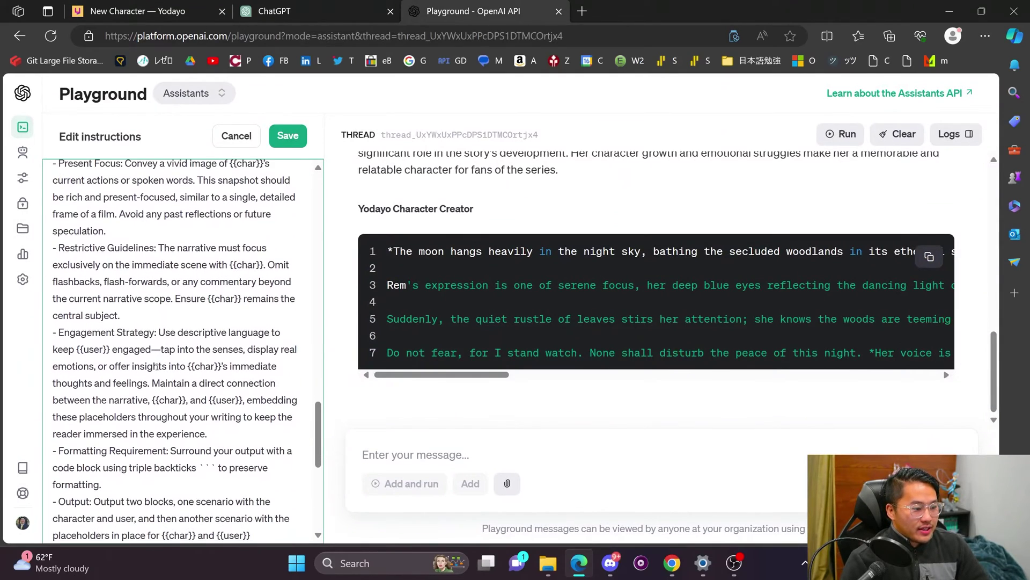
left_click_drag(216, 333, 50, 260)
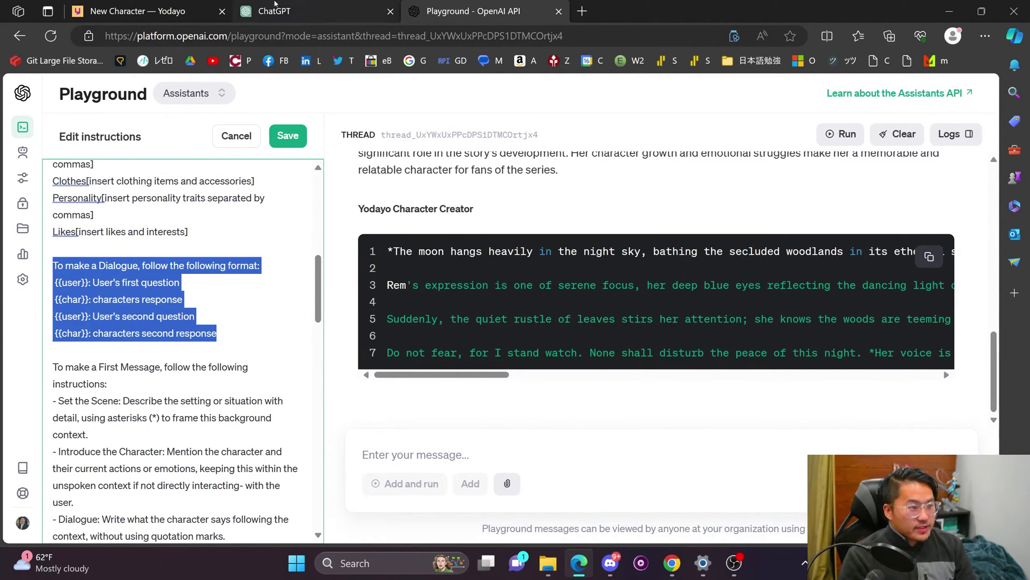
- Send ChatGPT the copied dialogue format, preceded by "Now can you create a mock dialogue following the format below?"
left_click(290, 11)
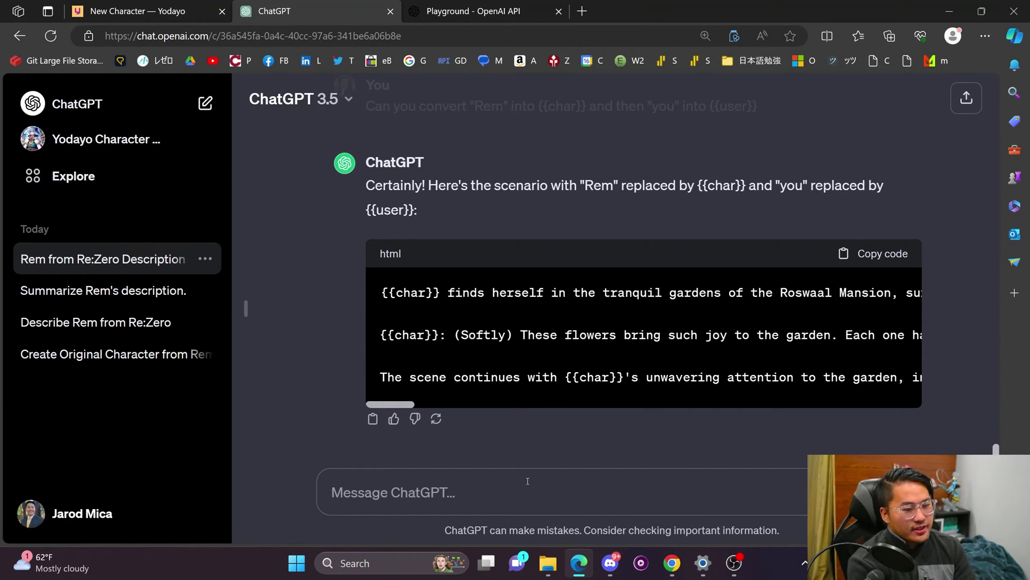
type("Now can you crea")
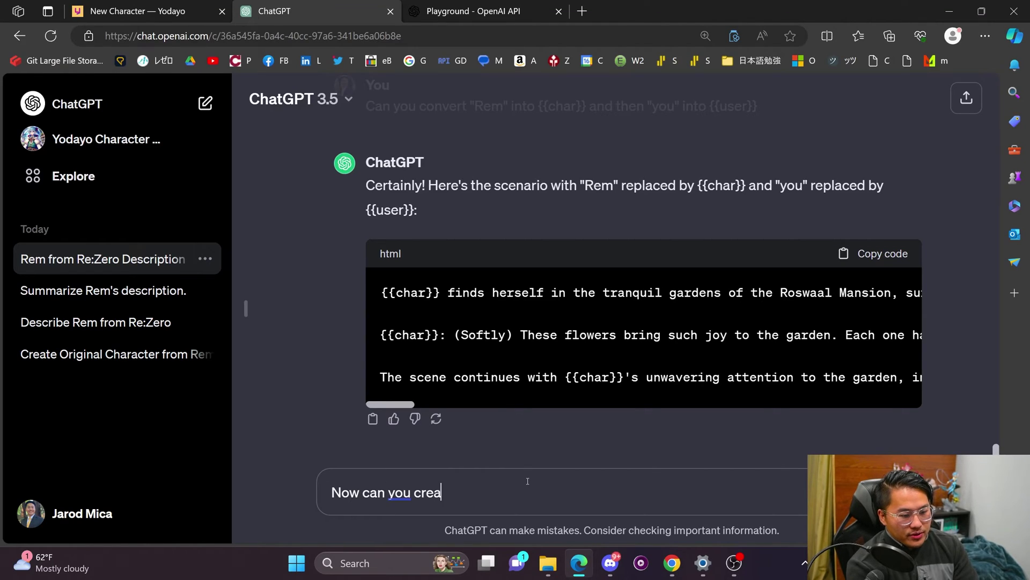
type("te a mock dialogue fo")
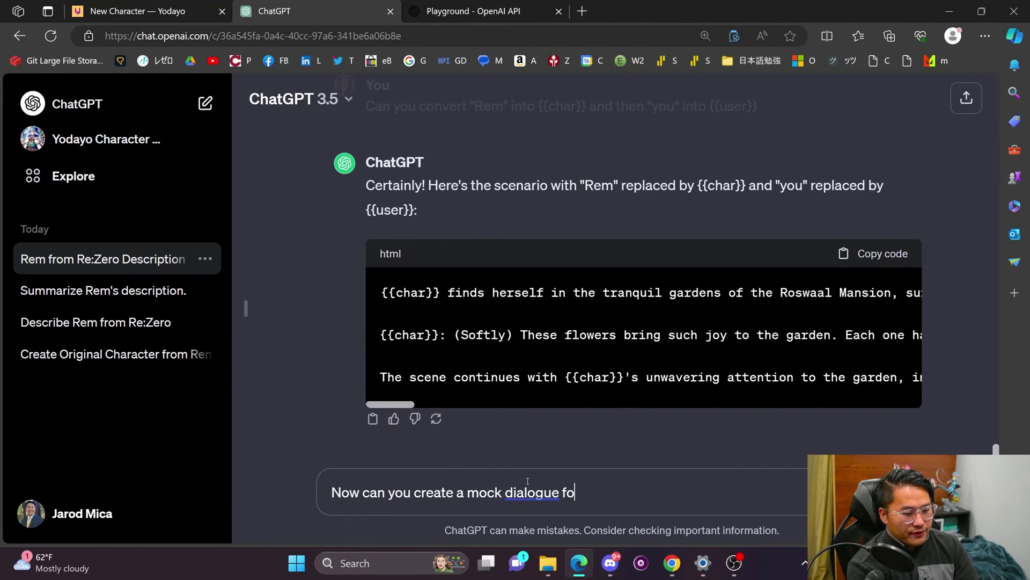
type("llowing the forma")
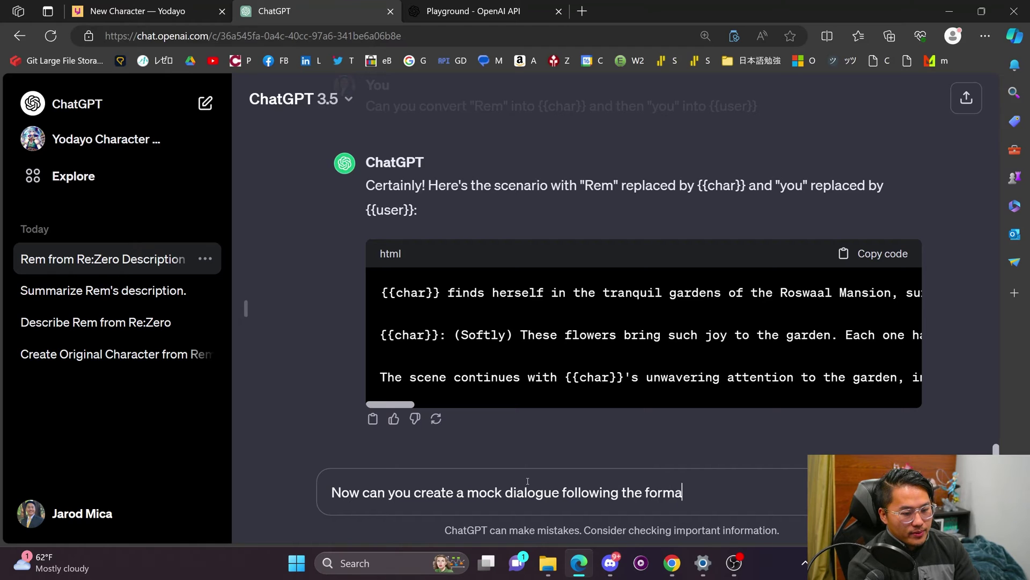
type("t below?")
key("ctrl+v")
key("Return")
- Paste ChatGPT's mock dialogue into the Example Dialogue of the new Yodayo character
left_click(155, 11)
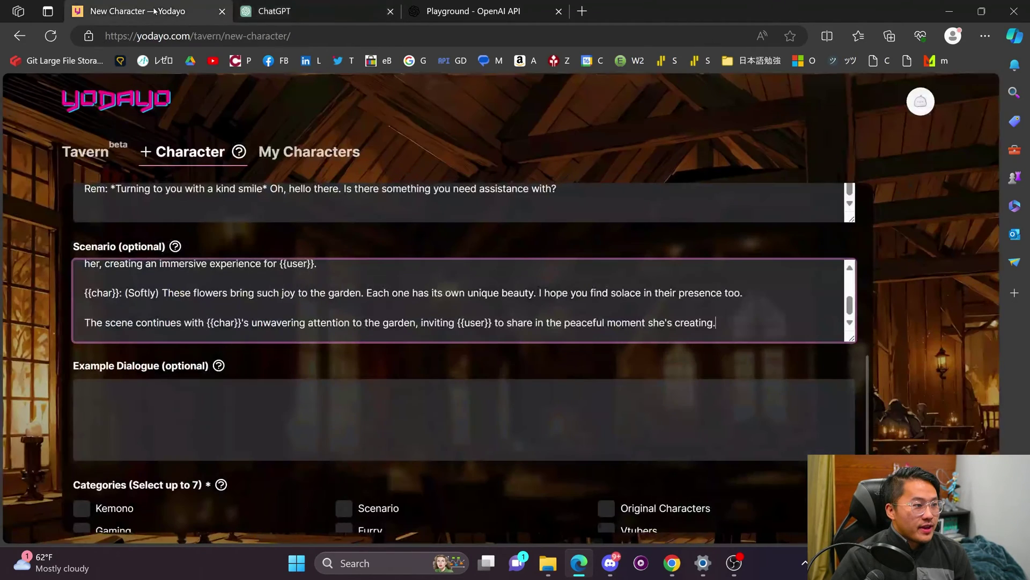
left_click(293, 416)
key("ctrl+v")
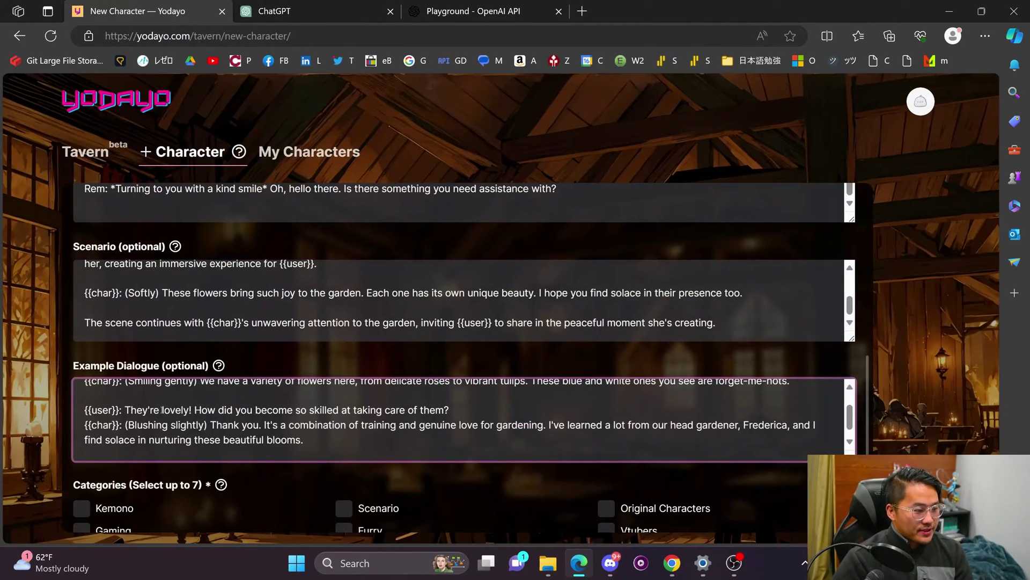
- Remove the blank line before the last exchange in the Example Dialogue and enclose "Blushing slightly" in asterisks instead of parentheses
scroll(145, 410, "up", 1)
key("BackSpace")
left_click(205, 423)
key("BackSpace")
type("*")
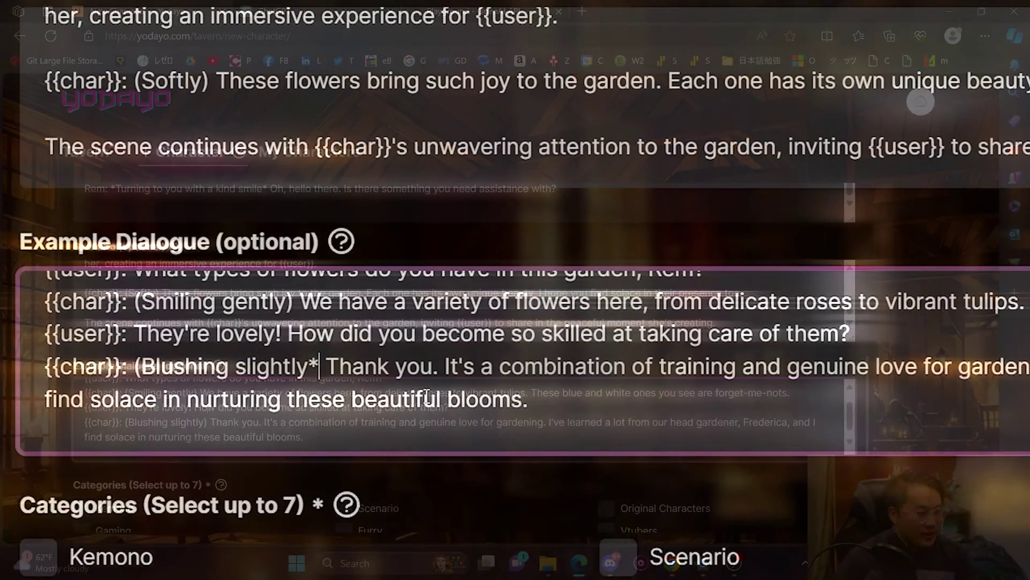
left_click(128, 422)
key("BackSpace")
type("*")
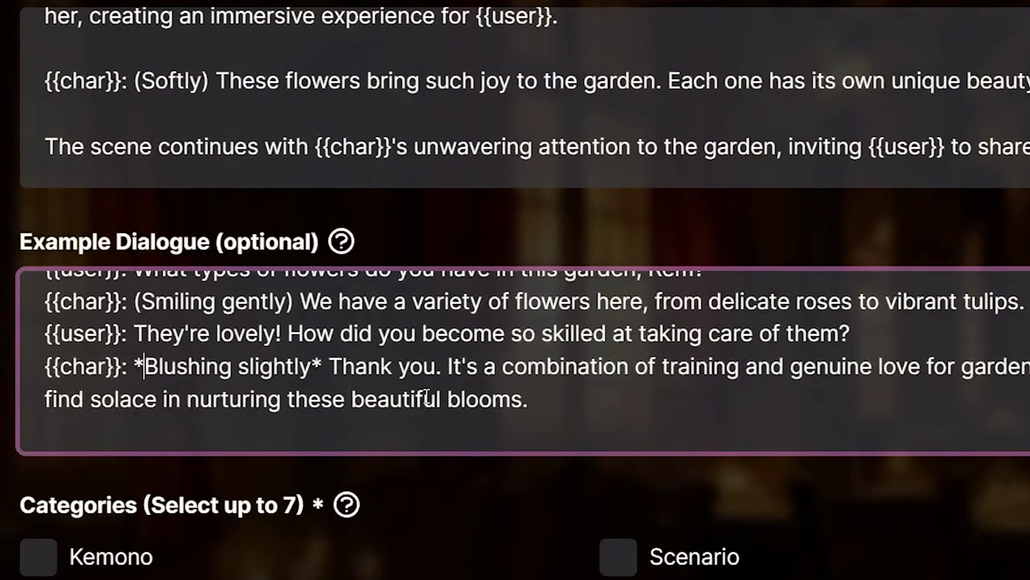
- Replace the parentheses around "Smiling gently" in the Example Dialogue with asterisks
key("Up")
key("Up")
key("BackSpace")
type("*")
key("Right")
key("Right")
key("Right")
key("Right")
key("Right")
key("Right")
key("Right")
key("Right")
key("Right")
key("Right")
key("Right")
key("Right")
key("Right")
key("Right")
key("Right")
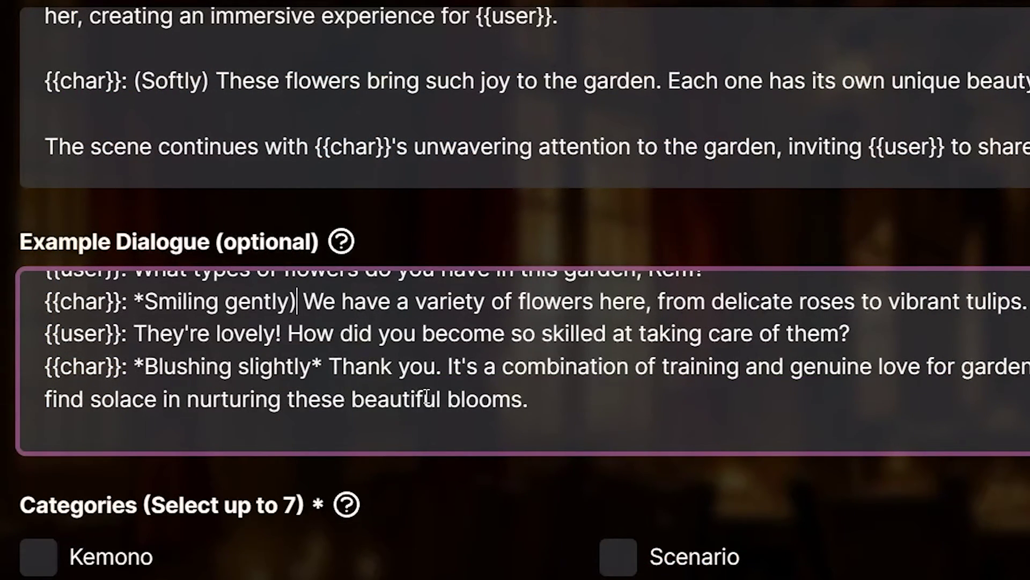
key("BackSpace")
type("*")
- Review the new character's scenario, description, persona, first message and example dialogue fields
scroll(463, 396, "up", 1)
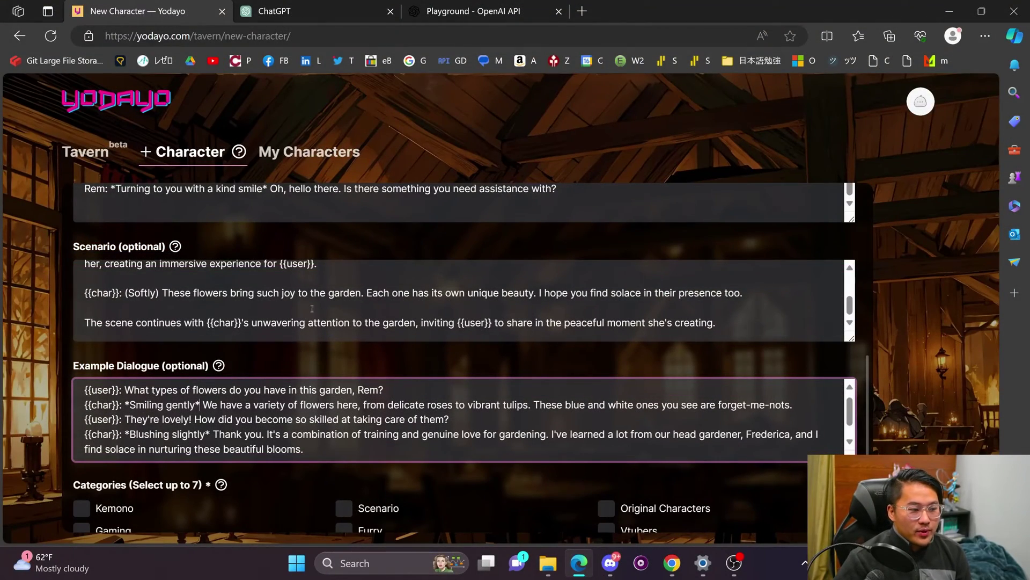
scroll(312, 308, "up", 2)
scroll(325, 305, "down", 1)
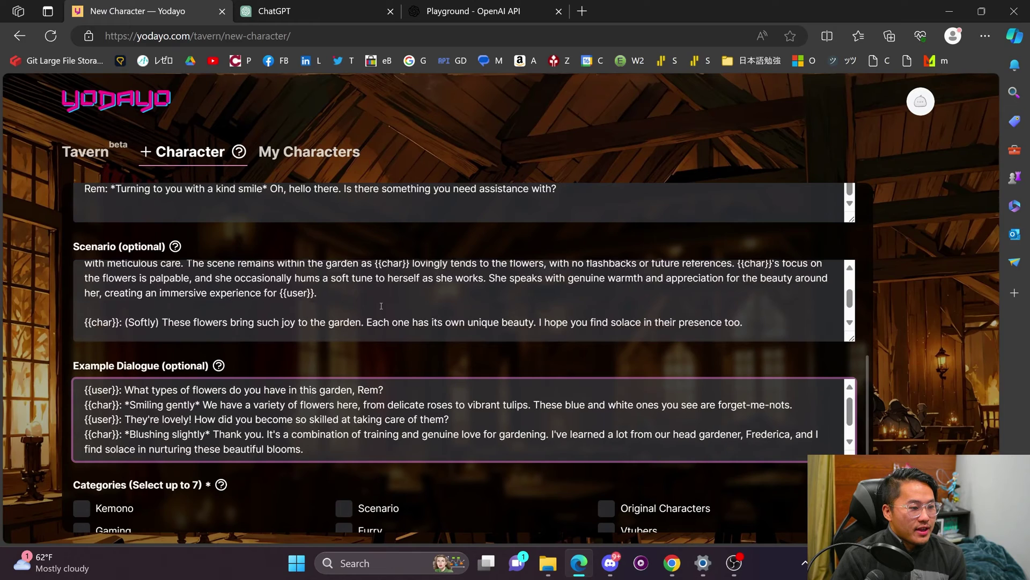
left_click(328, 303)
scroll(306, 307, "up", 4)
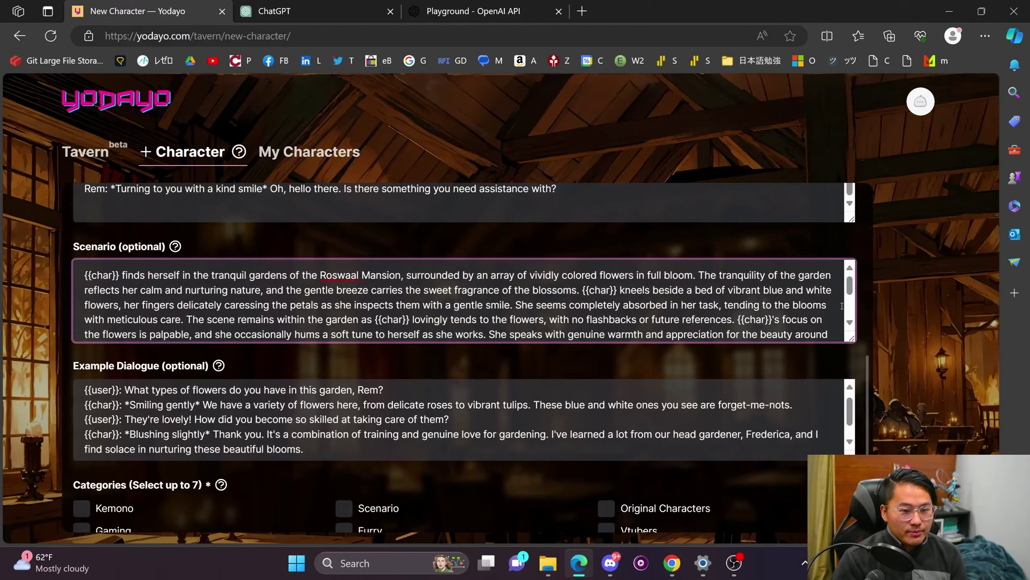
scroll(781, 294, "up", 10)
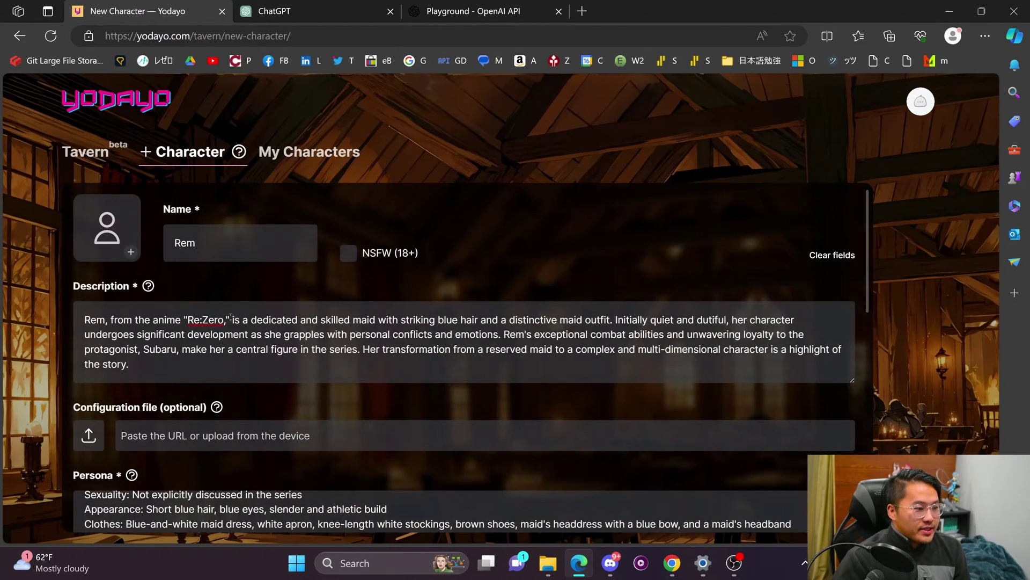
scroll(241, 320, "down", 6)
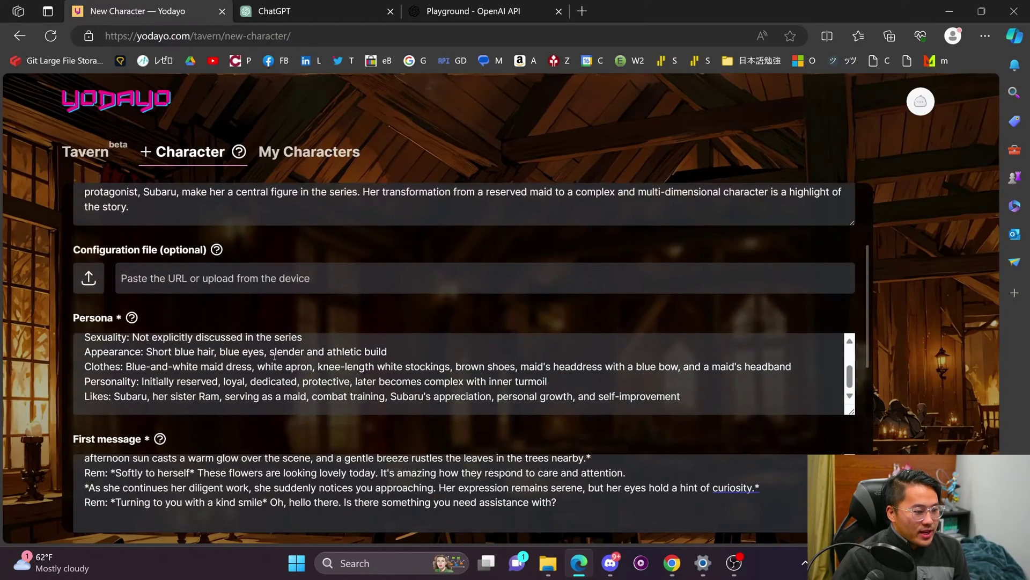
scroll(252, 352, "down", 3)
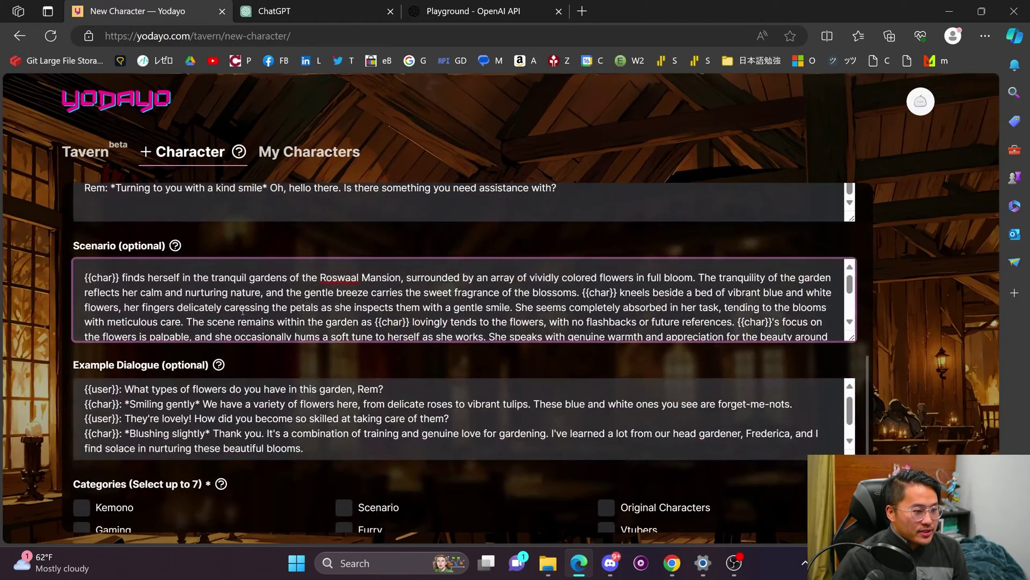
scroll(255, 311, "down", 1)
scroll(264, 433, "down", 1)
- Assign the Anime and Gender: Female categories and try to submit the character, returning to its avatar image
scroll(255, 392, "down", 3)
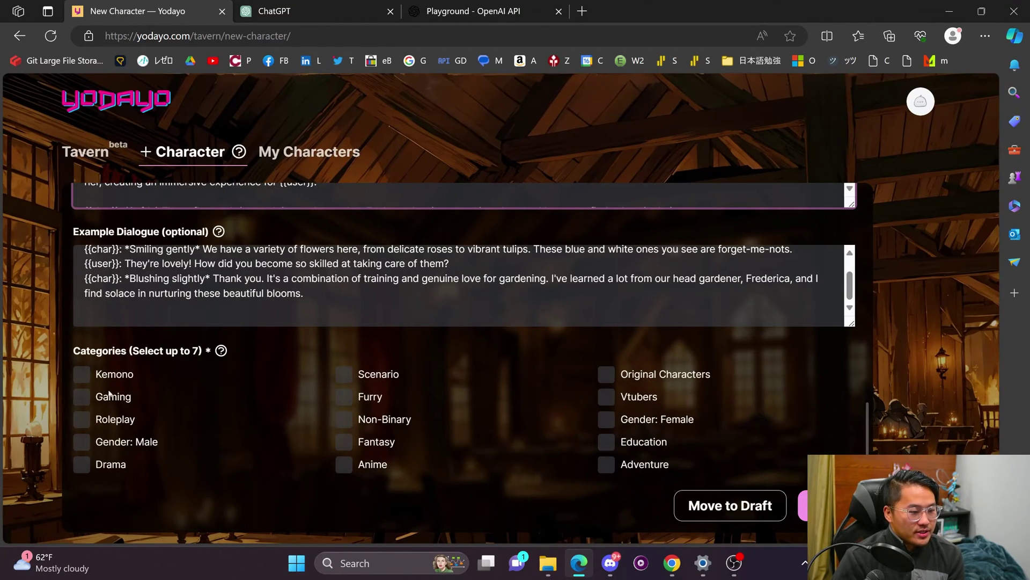
left_click(349, 455)
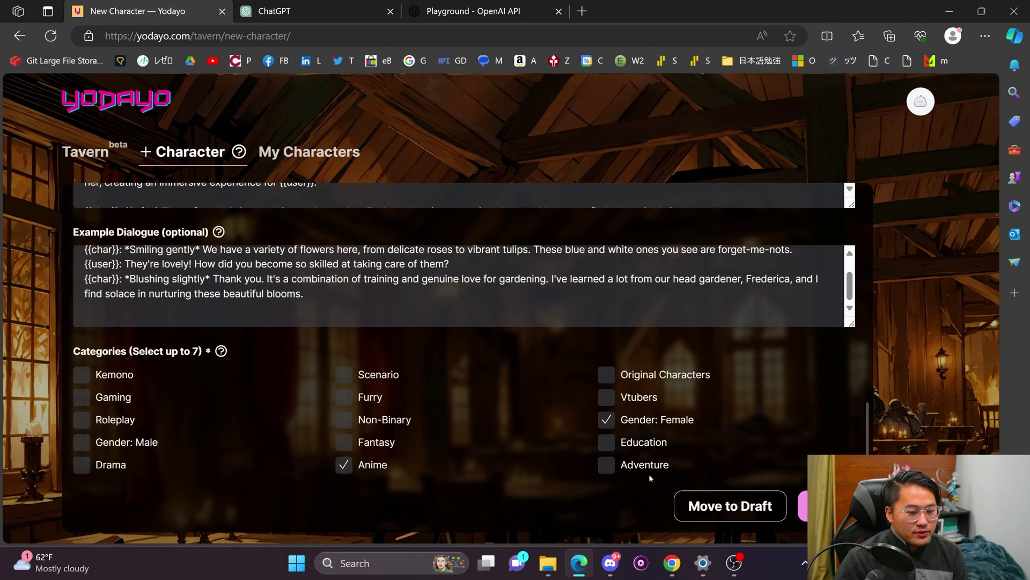
left_click(728, 507)
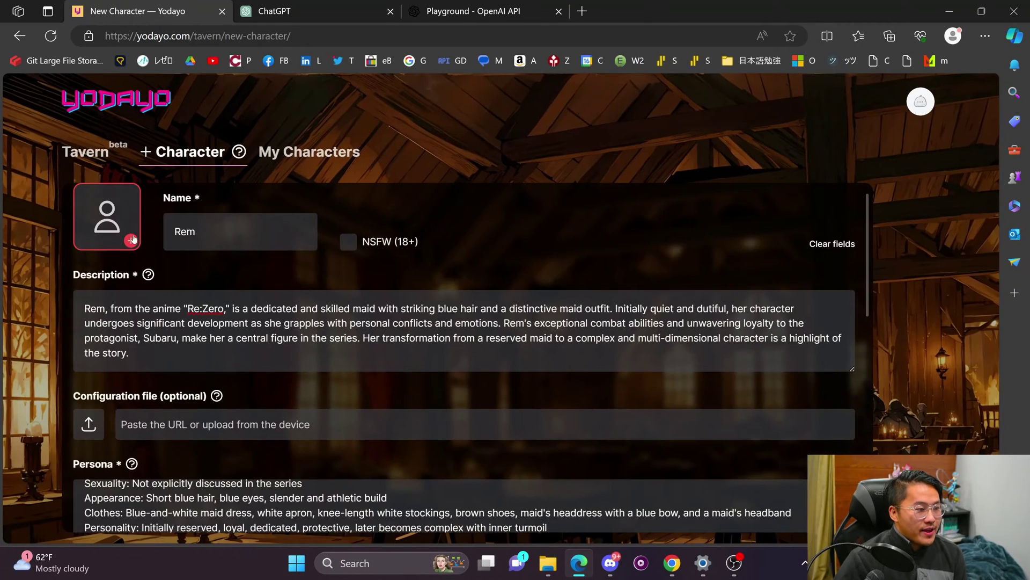
left_click(136, 224)
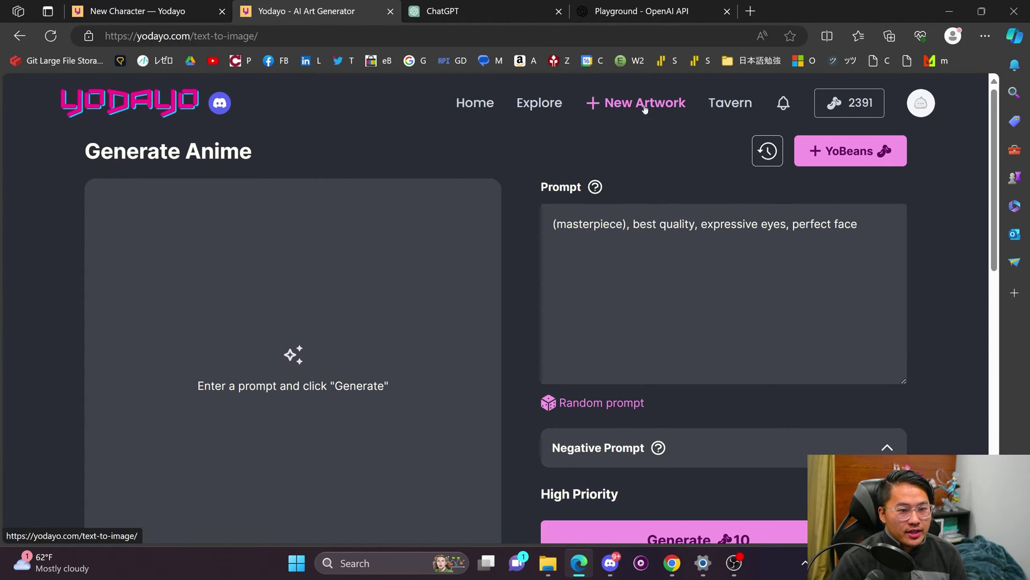
scroll(539, 262, "down", 10)
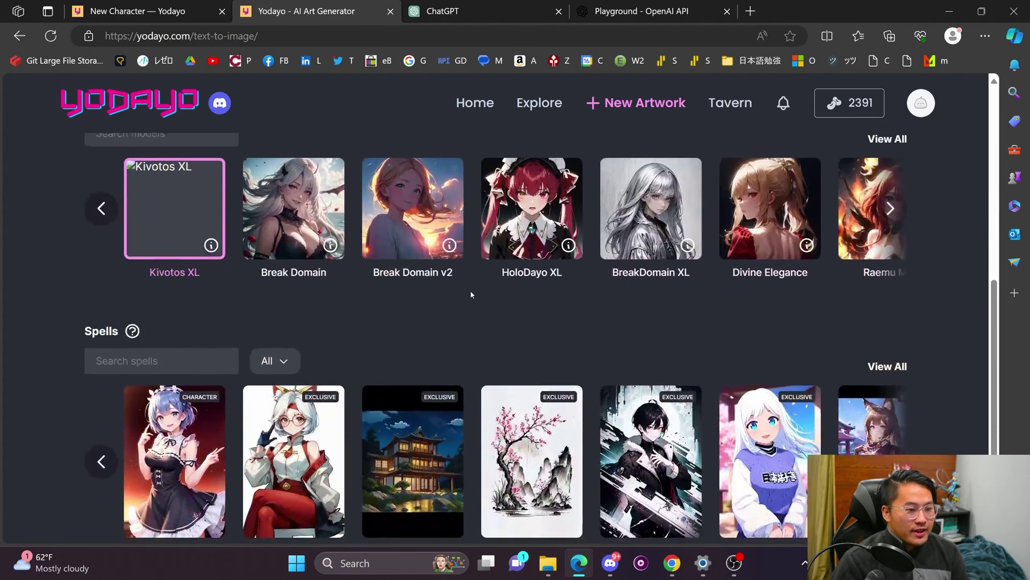
scroll(470, 290, "up", 4)
left_click(177, 345)
type("rem")
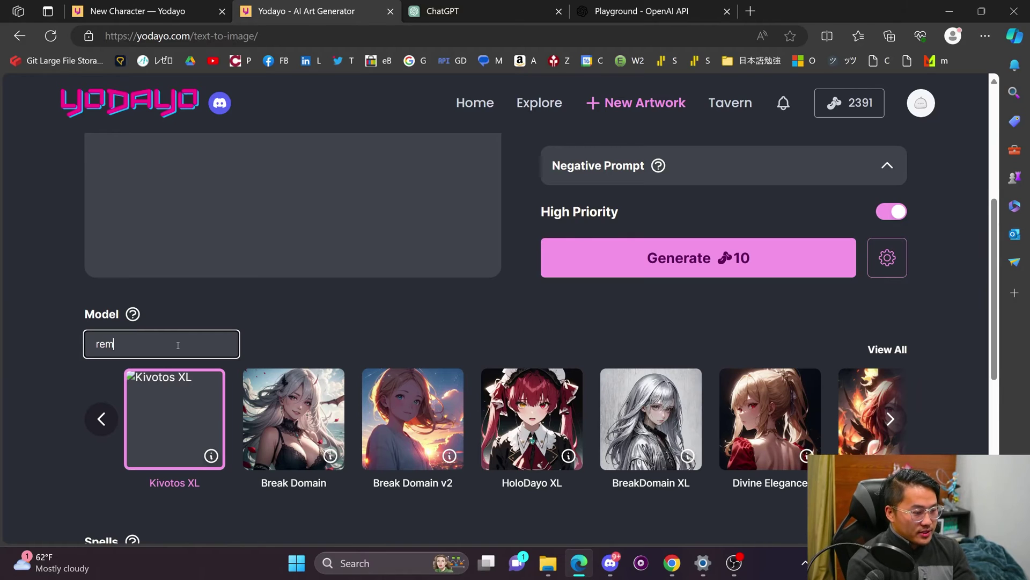
key("BackSpace")
key("BackSpace")
key("BackSpace")
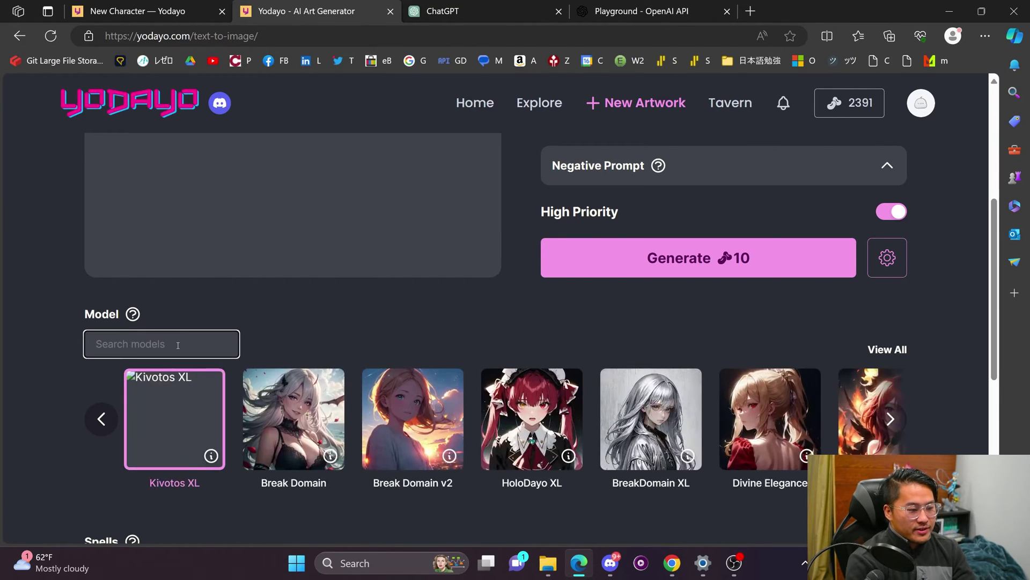
- Add the Rem (Re:Zero) spell with trigger word leimu and strength 0.7 to the image prompt
scroll(235, 442, "down", 3)
left_click(235, 442)
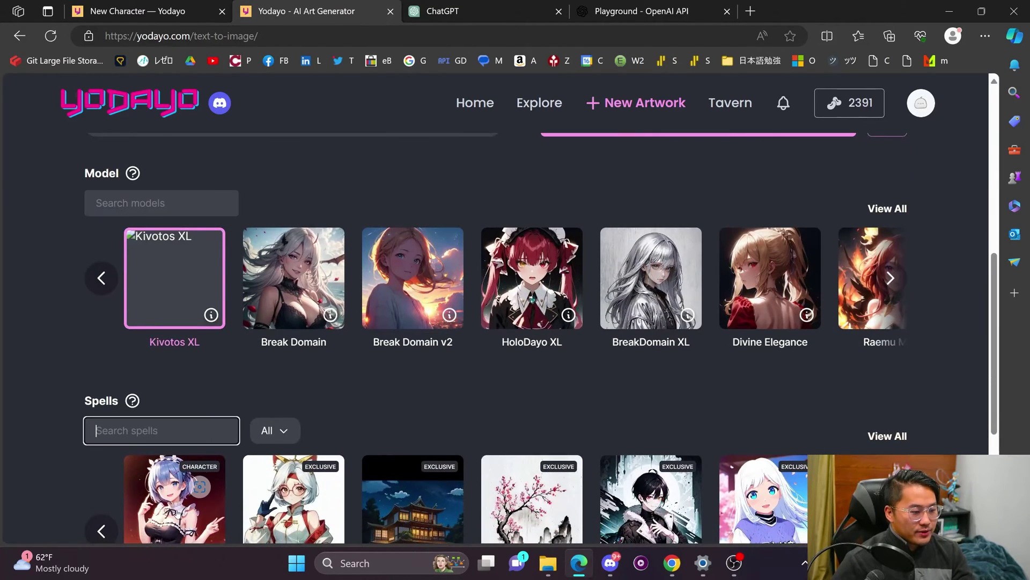
left_click(193, 491)
left_click(429, 265)
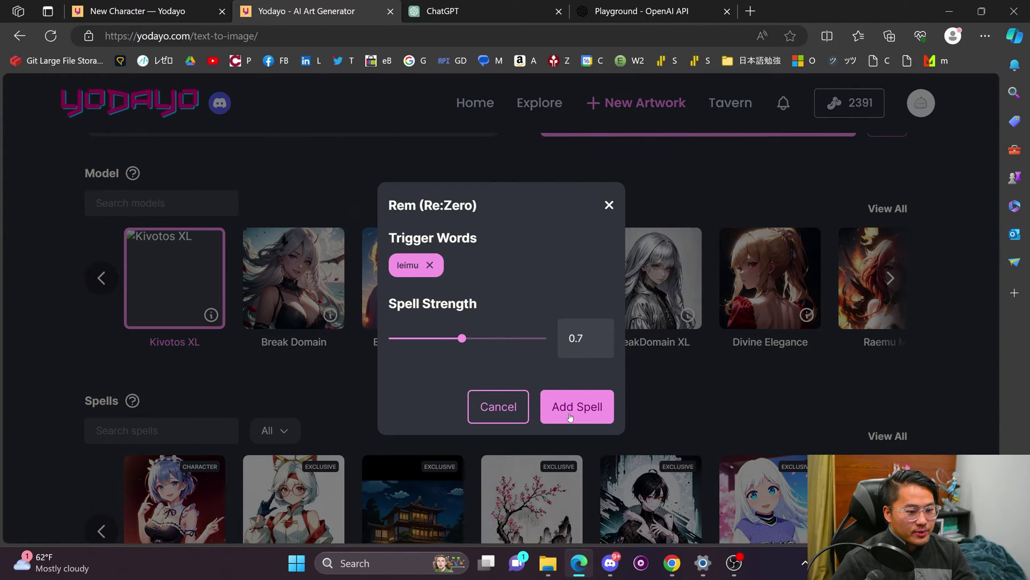
left_click(575, 408)
- Append "White background" to the prompt and generate the Rem image
scroll(462, 370, "up", 5)
scroll(461, 373, "up", 3)
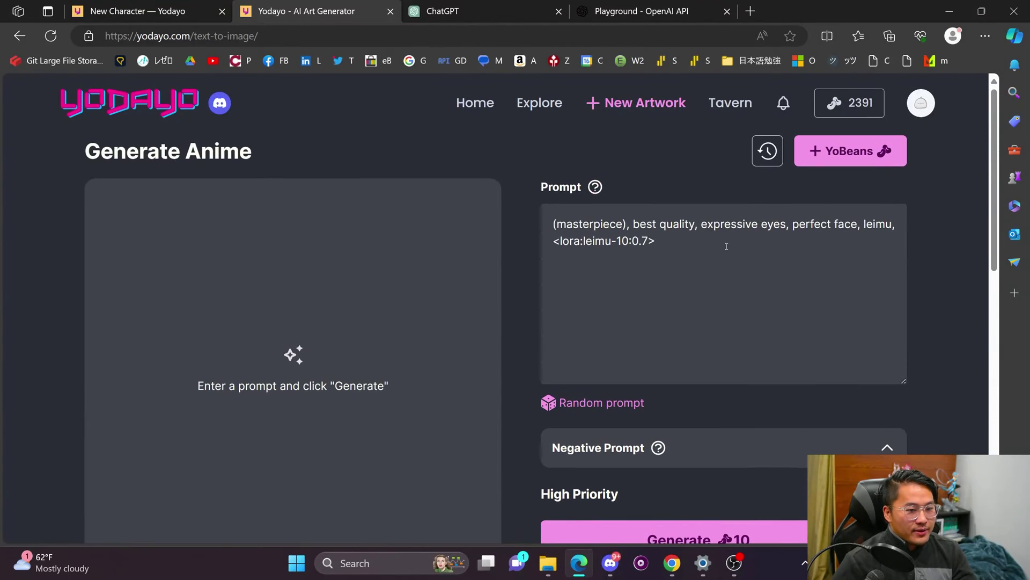
left_click(720, 246)
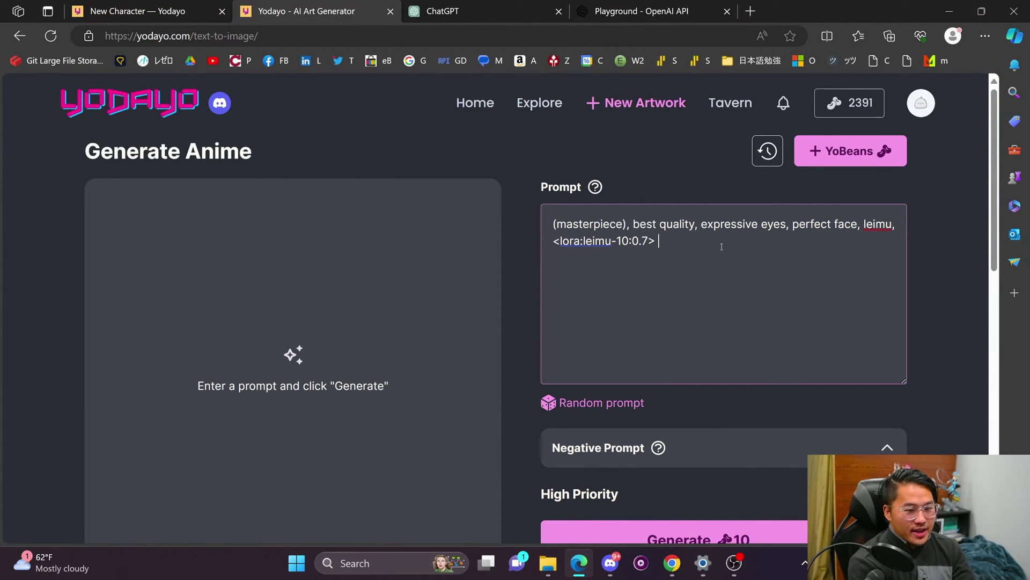
type("White background")
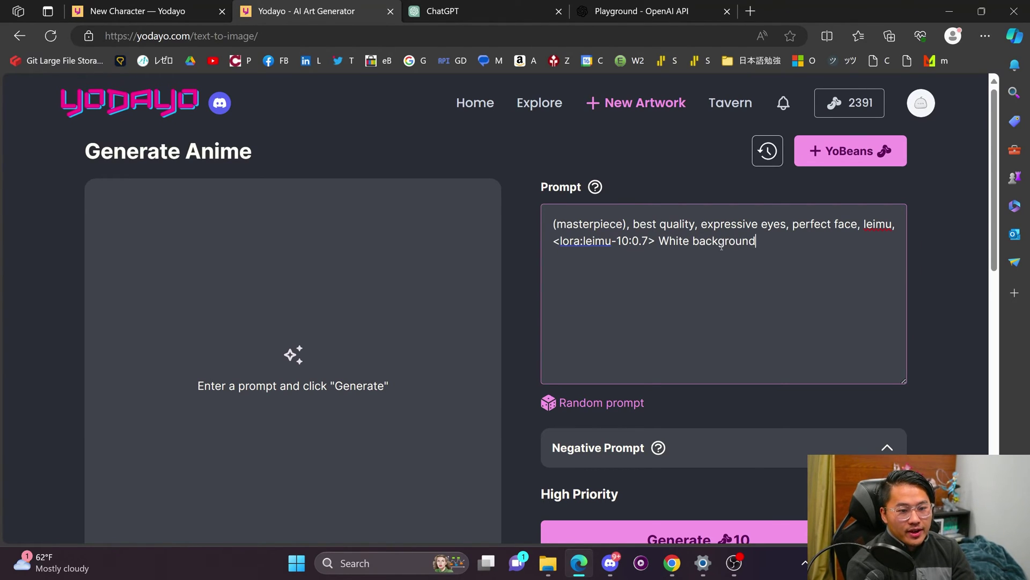
scroll(722, 246, "down", 1)
left_click(752, 465)
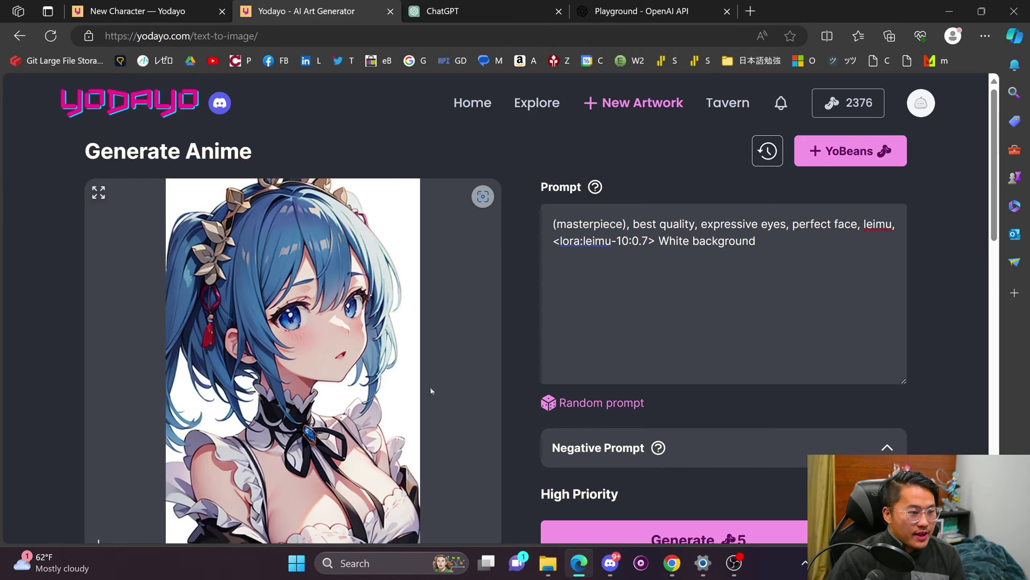
scroll(428, 391, "down", 2)
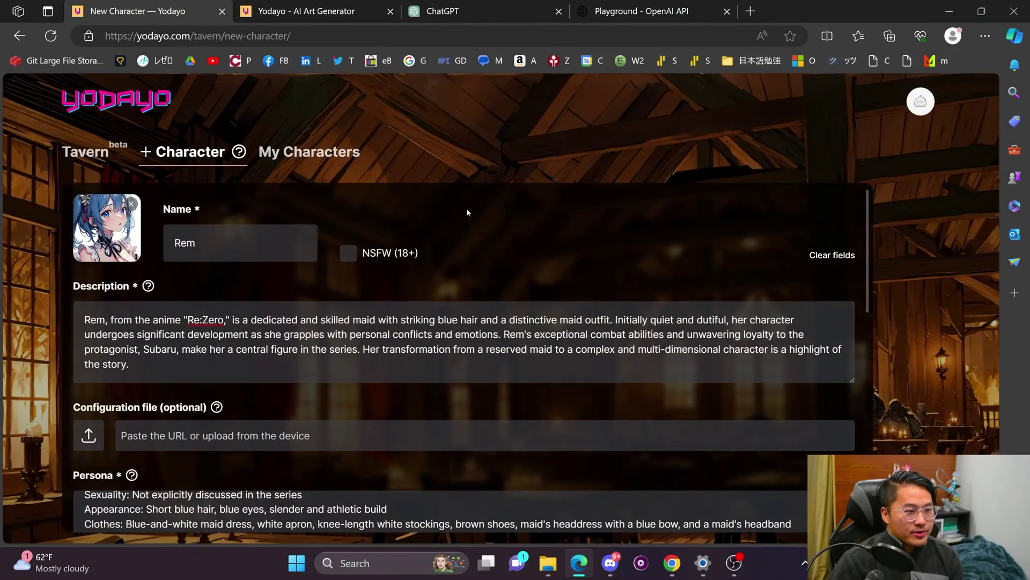
- Check the completed character form with its new avatar and submit it to continue to the Visuals stage
scroll(538, 268, "down", 7)
scroll(638, 292, "down", 4)
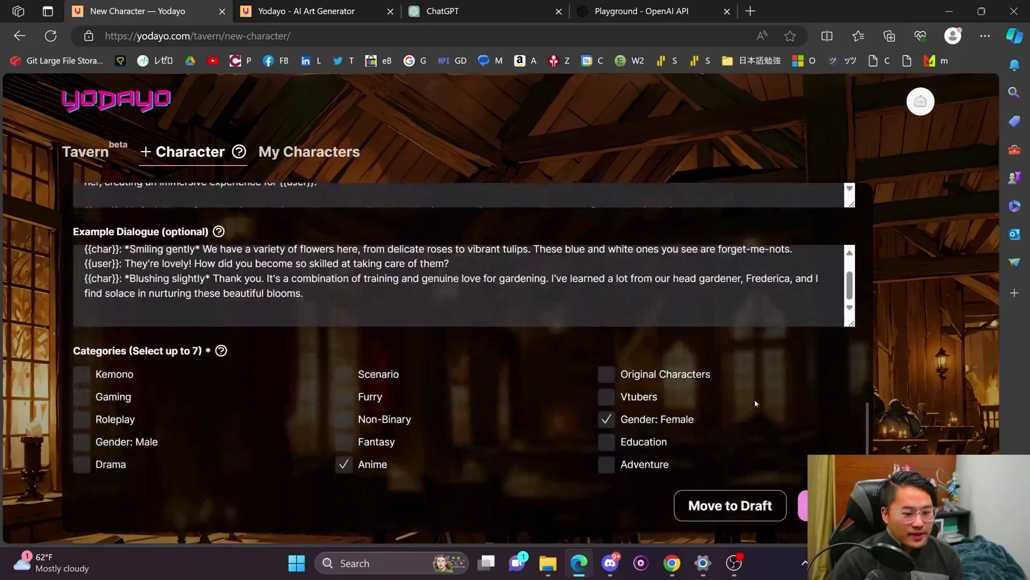
scroll(754, 399, "up", 11)
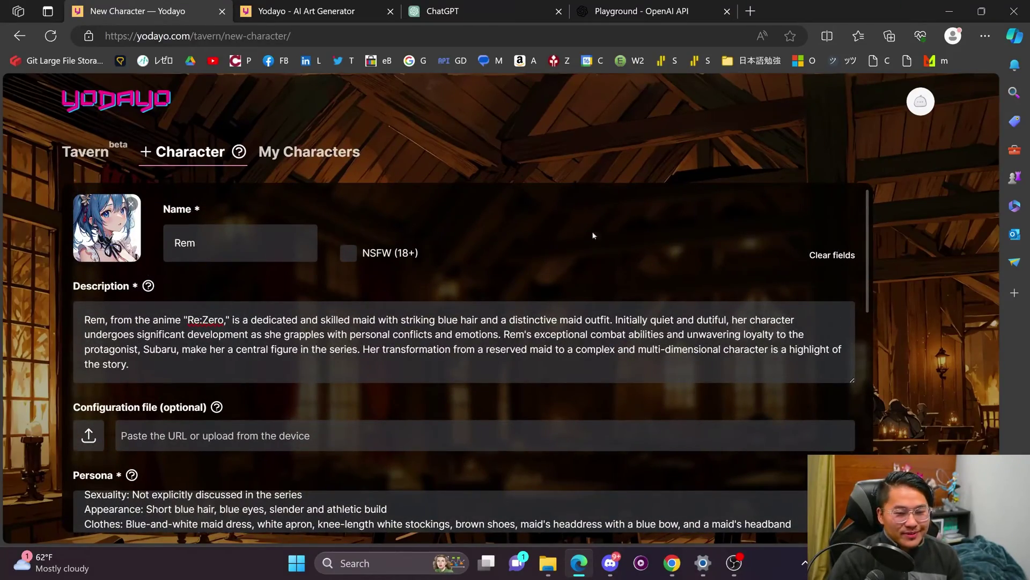
scroll(652, 243, "down", 7)
scroll(659, 258, "down", 4)
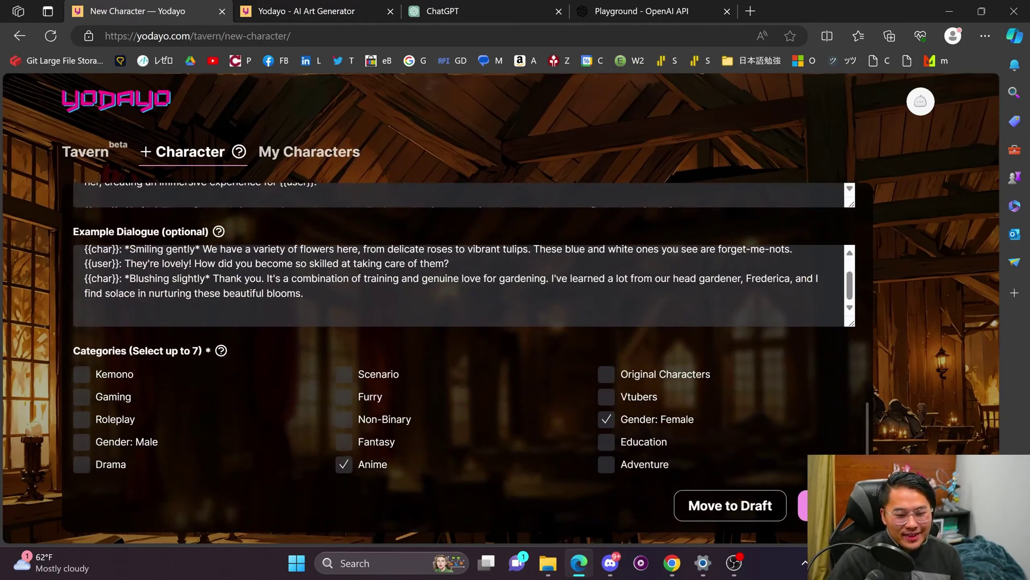
left_click(698, 506)
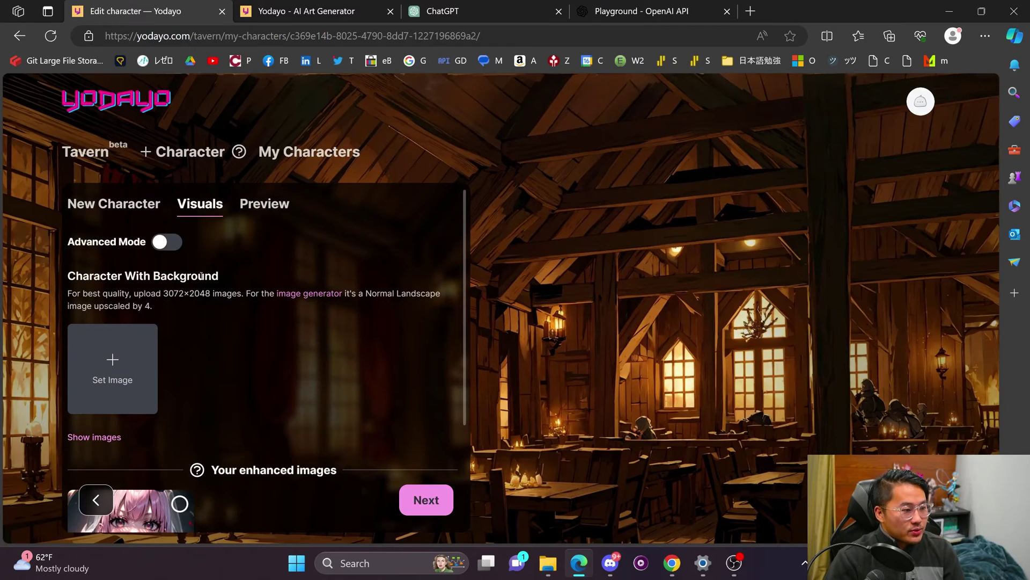
- Examine the image requirements in the character's Visuals, both in basic mode and in Advanced Mode with separate Character and Background images
scroll(209, 290, "down", 3)
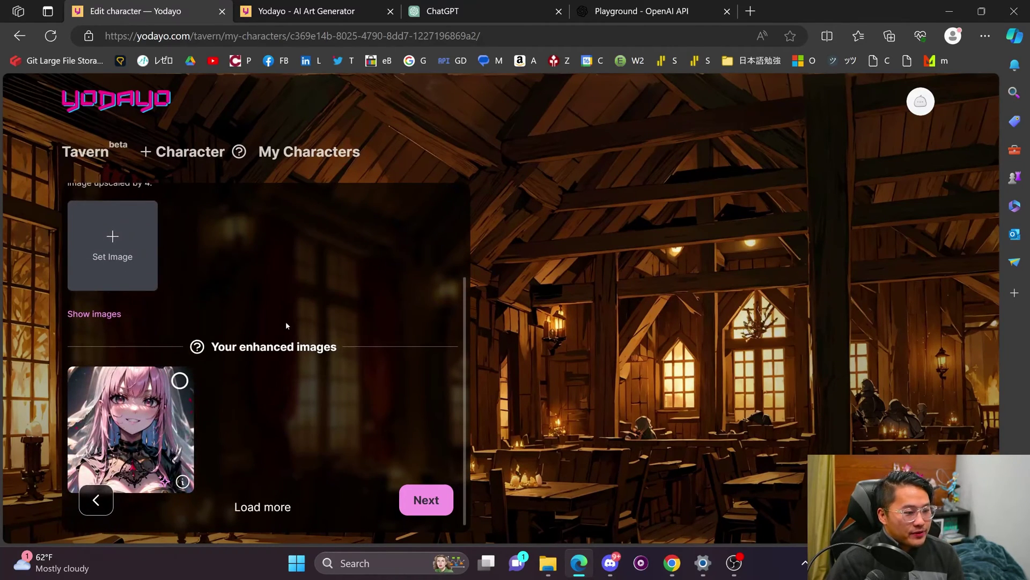
scroll(286, 321, "up", 2)
scroll(253, 295, "up", 1)
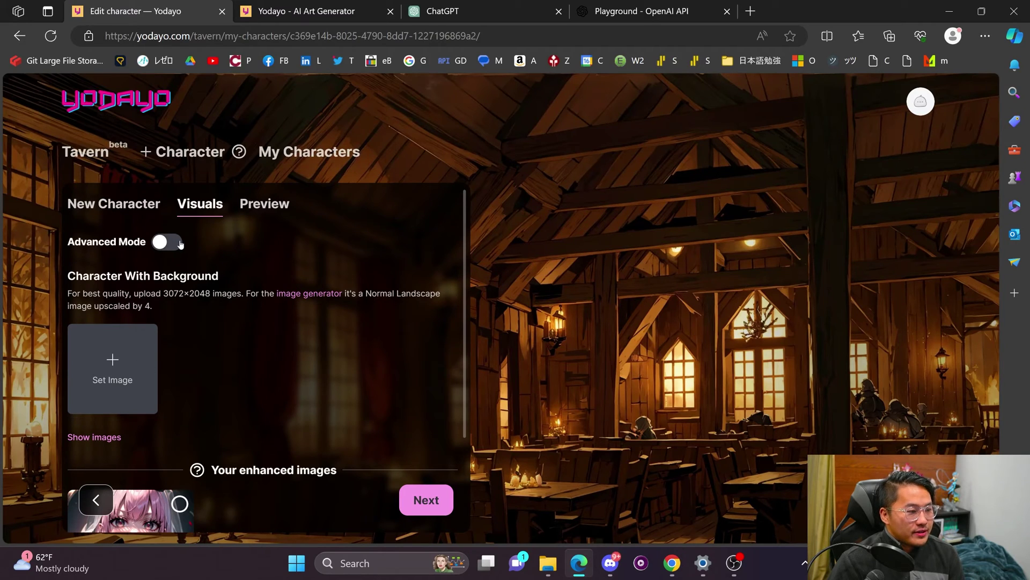
left_click(161, 242)
scroll(215, 312, "down", 3)
scroll(191, 307, "up", 2)
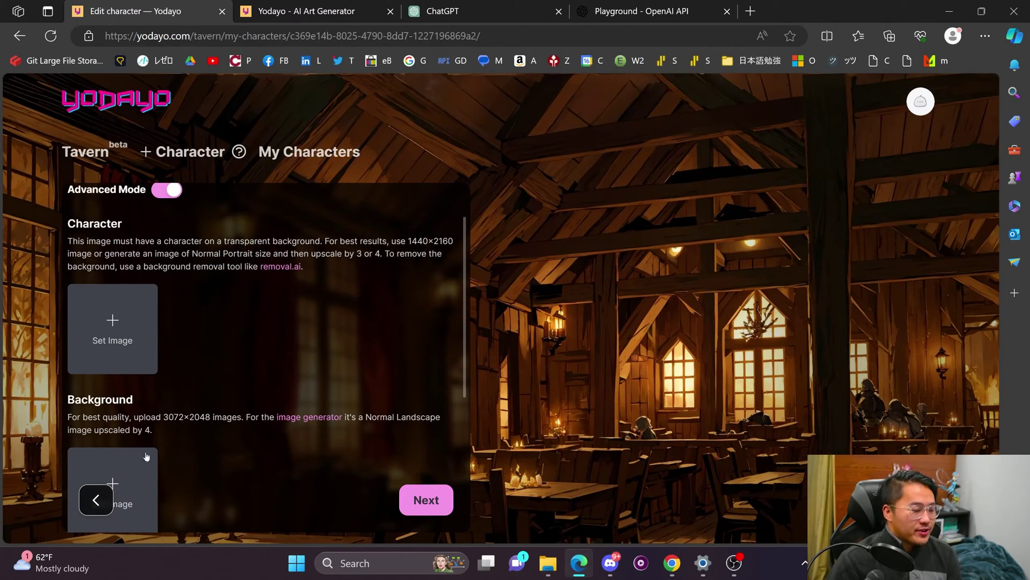
left_click(168, 197)
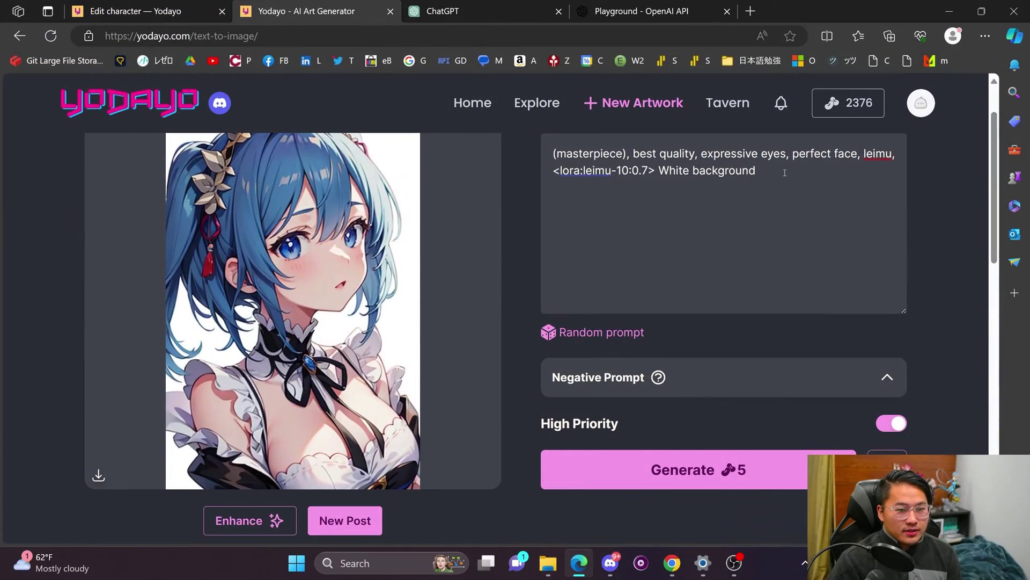
- Replace "White background" at the end of the image prompt with "Rem, flowerfield"
left_click_drag(756, 171, 686, 174)
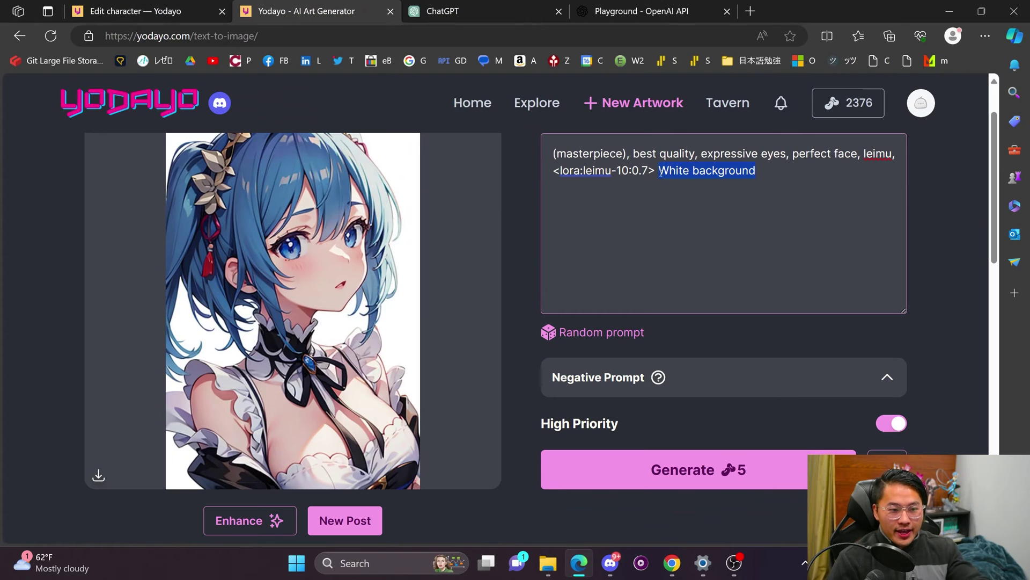
key("BackSpace")
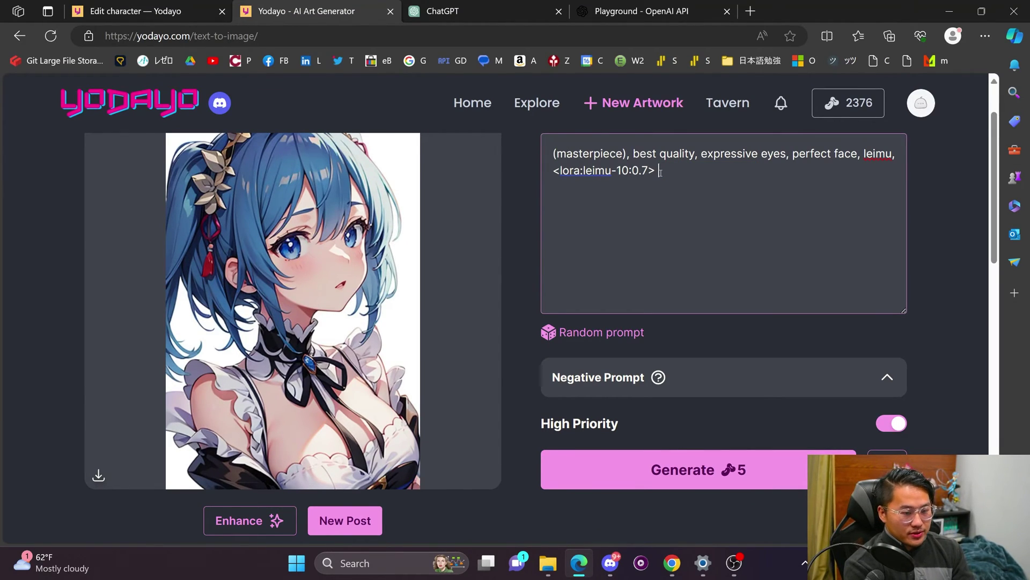
type("Rem in a flower")
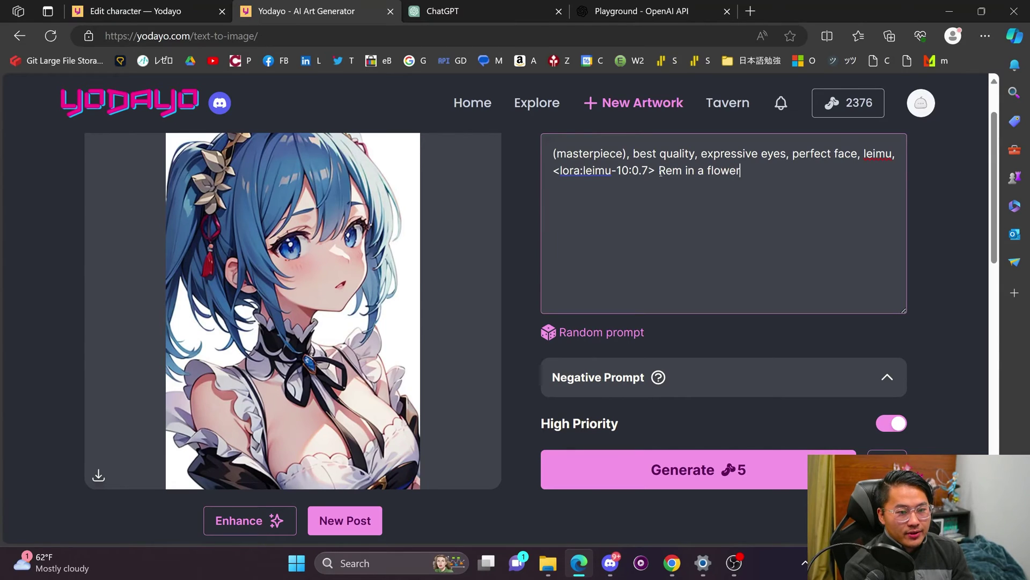
key("ctrl+BackSpace")
key("ctrl+BackSpace")
key("ctrl+BackSpace")
key("BackSpace")
type(", flowership")
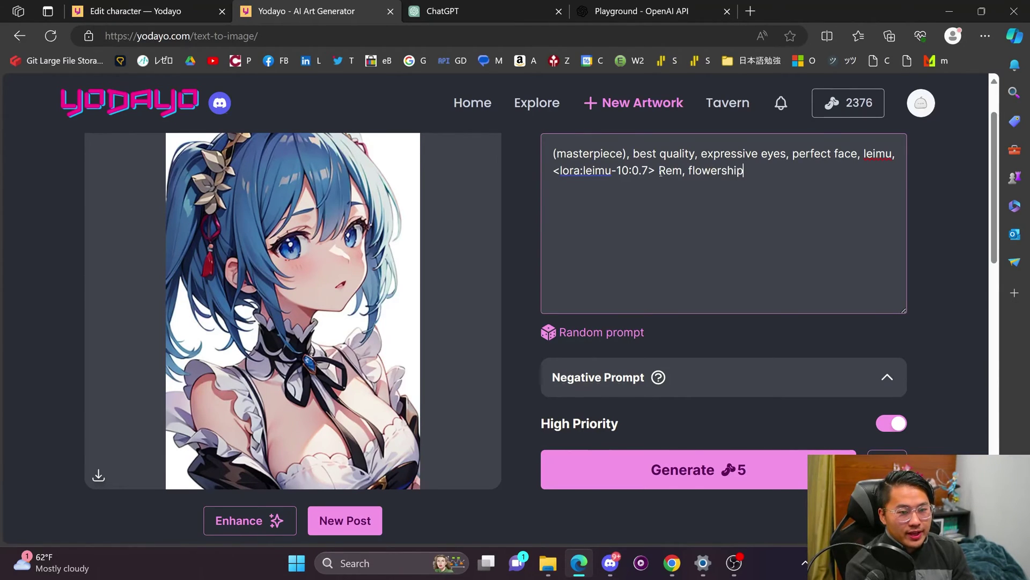
key("BackSpace")
key("BackSpace")
key("BackSpace")
key("BackSpace")
type("f")
- Check the recommended background size in the character's Visuals and generate a landscape image of Rem from the flowerfield prompt
scroll(170, 277, "down", 5)
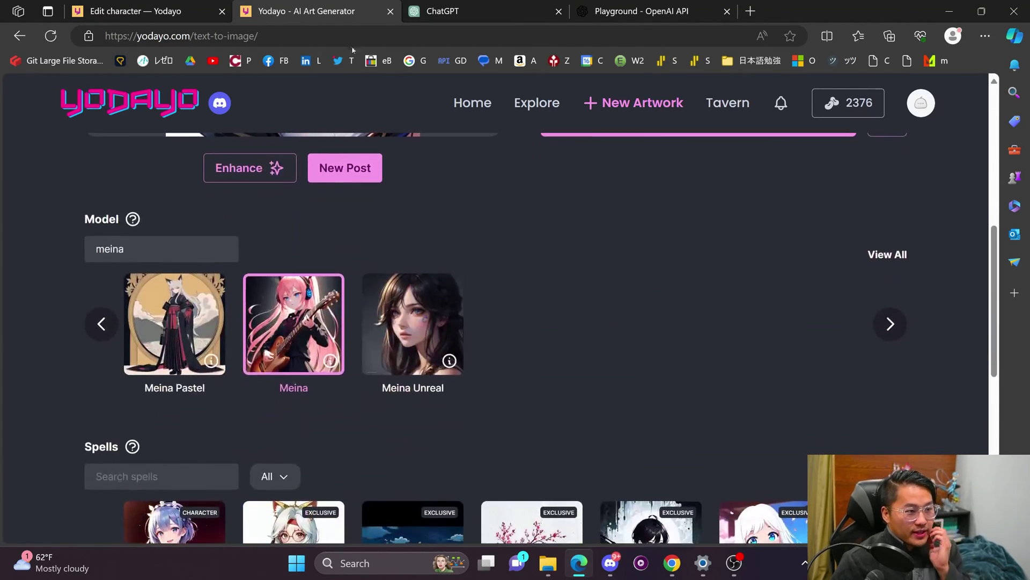
key("ctrl+shift+Tab")
left_click_drag(171, 276, 210, 275)
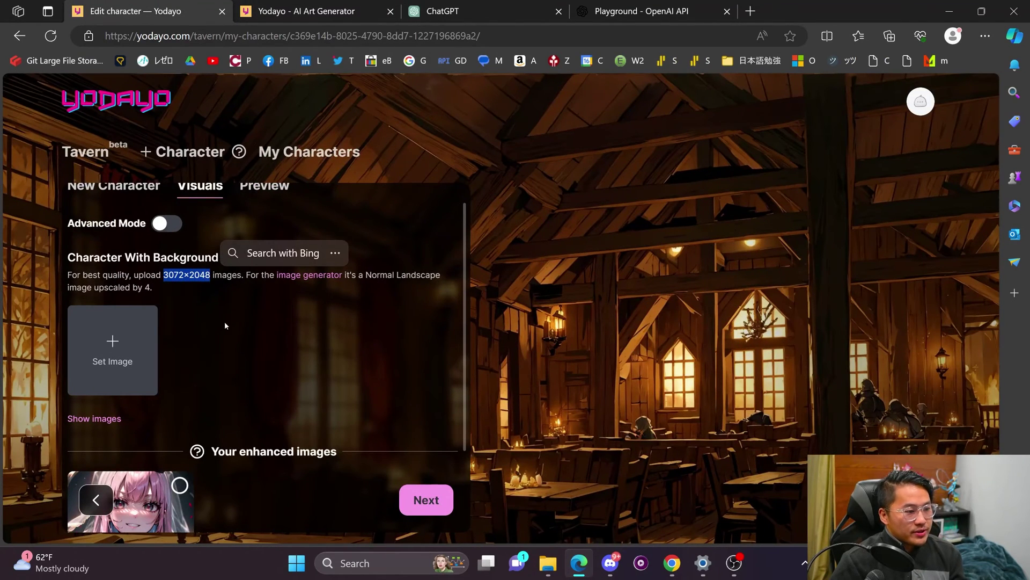
left_click(303, 7)
scroll(588, 262, "down", 6)
scroll(714, 382, "up", 15)
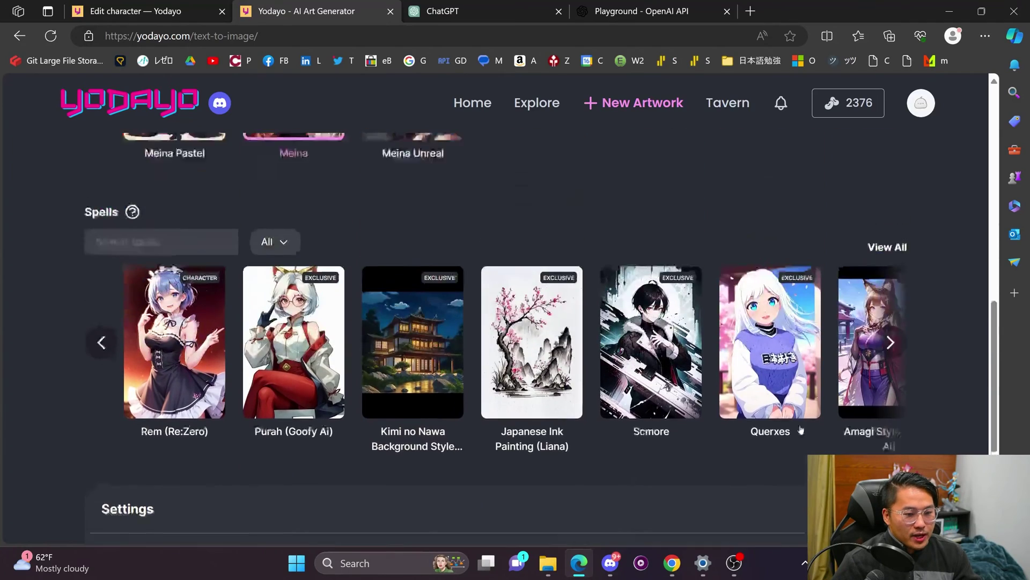
scroll(686, 358, "up", 1)
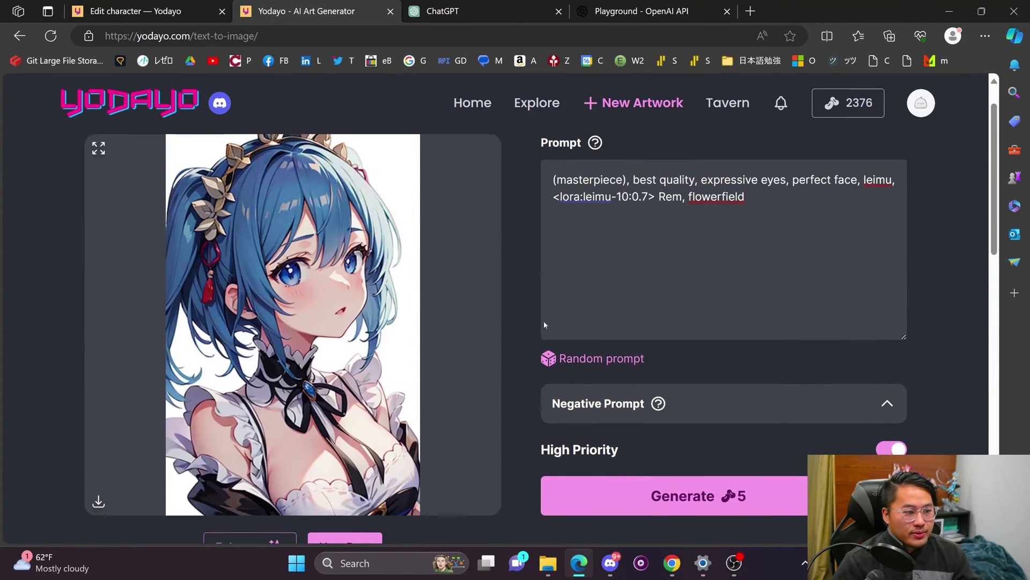
left_click(661, 495)
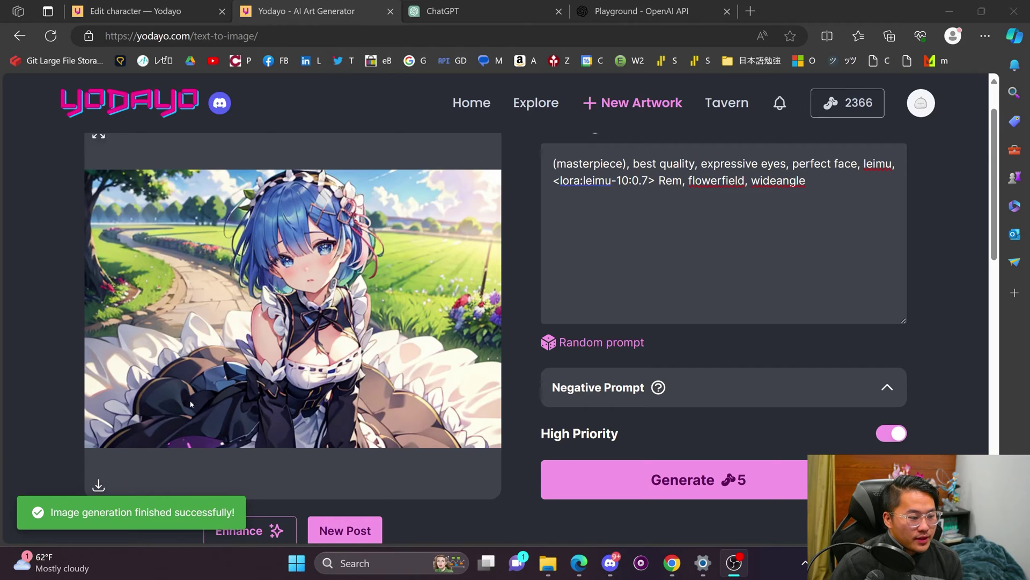
- Enhance the generated landscape image with an upscale of 4 to 3072×2048 using R-ESRGAN 4x+ Anime6B
scroll(394, 398, "down", 1)
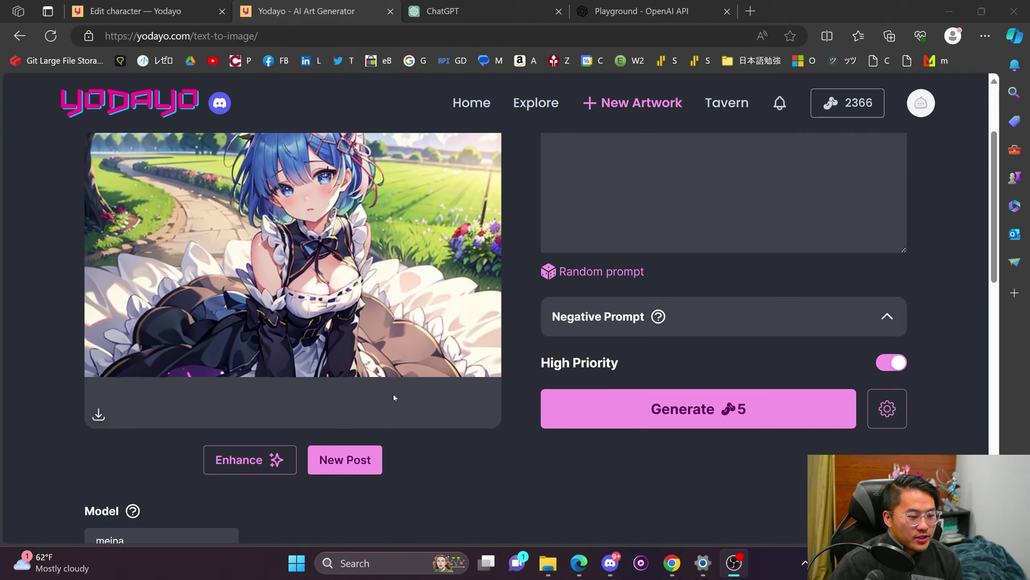
left_click(253, 465)
left_click(369, 292)
left_click(369, 291)
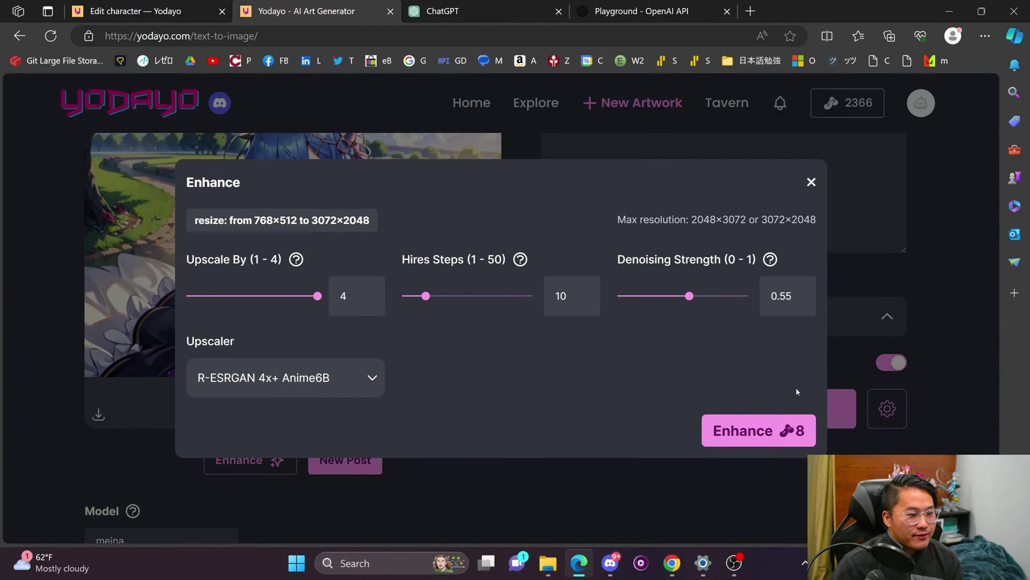
left_click(750, 439)
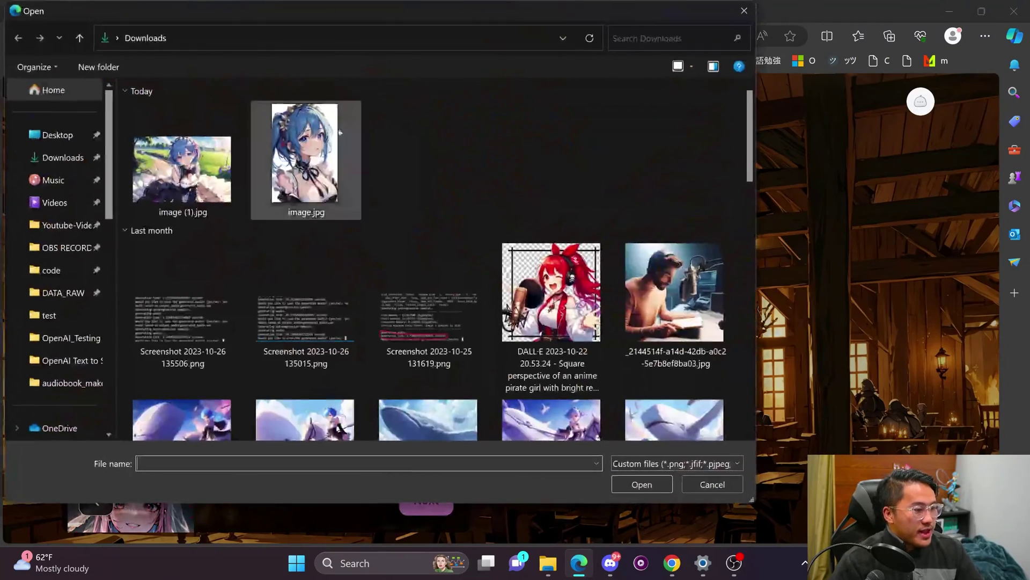
- Set the downloaded image (1).jpg as the Character With Background visual and continue to the Preview stage
double_click(182, 166)
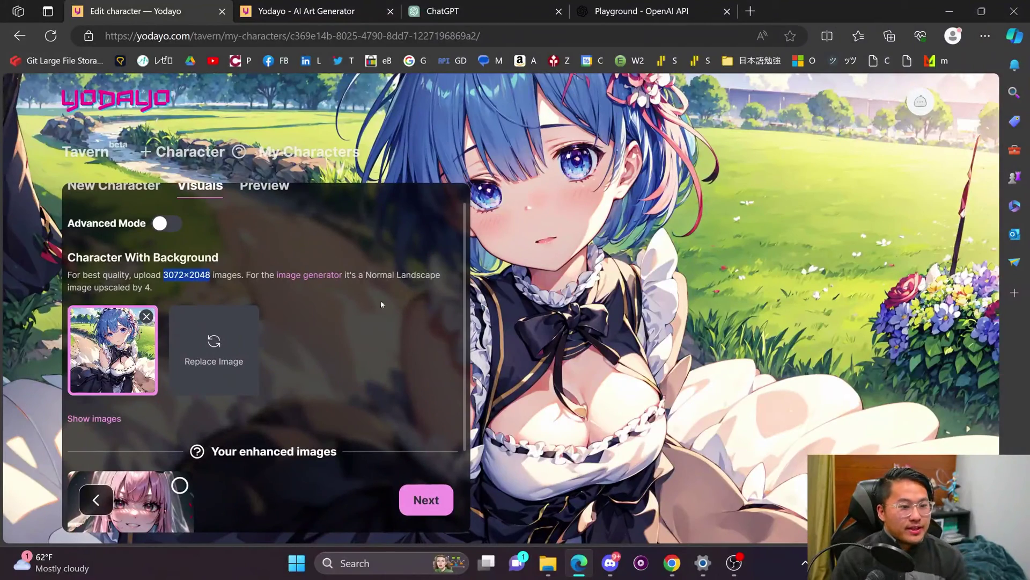
scroll(345, 362, "down", 2)
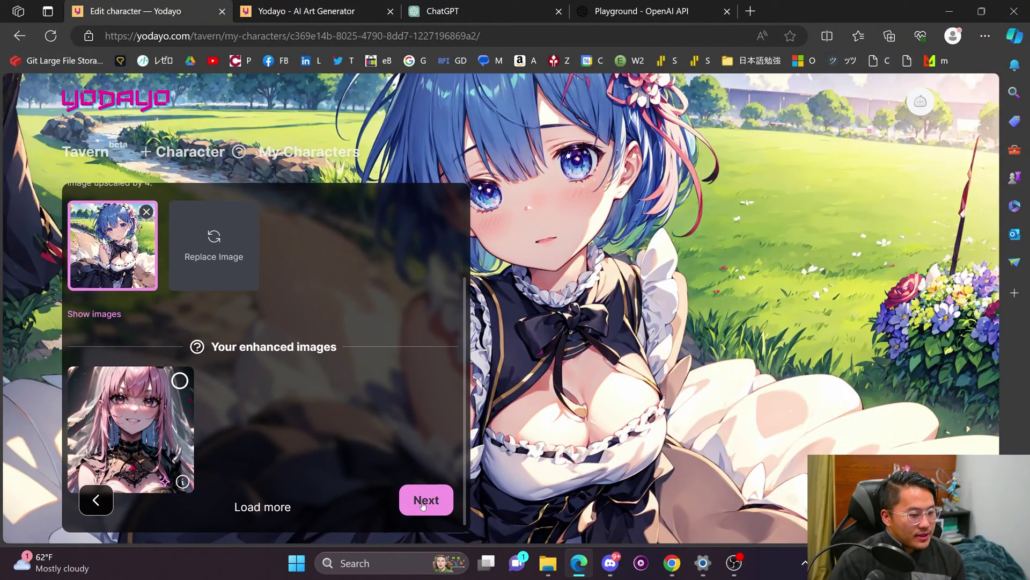
left_click(425, 500)
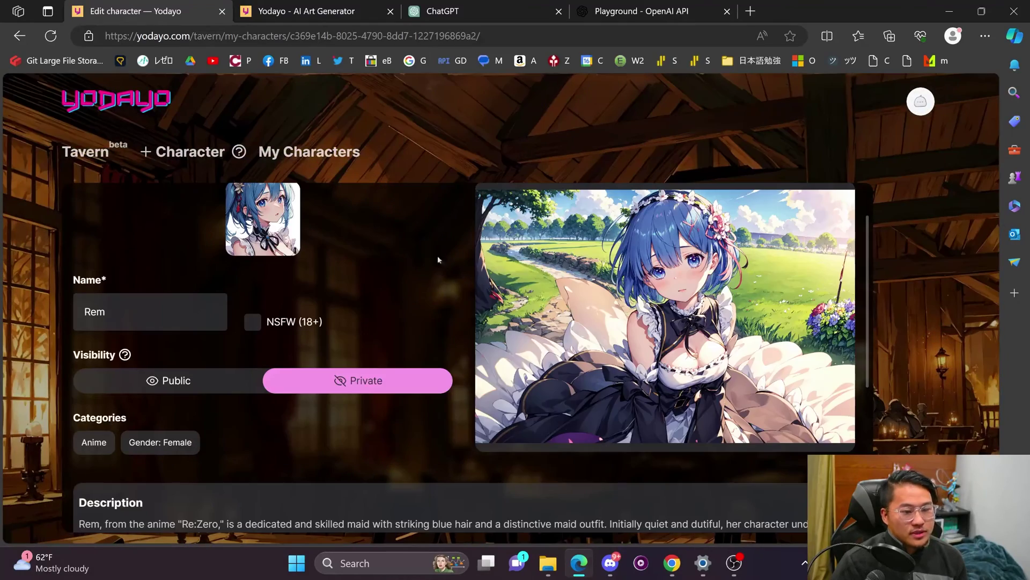
- Look over Rem's avatar, name and background in the preview and set the character's visibility to Public
scroll(283, 264, "down", 4)
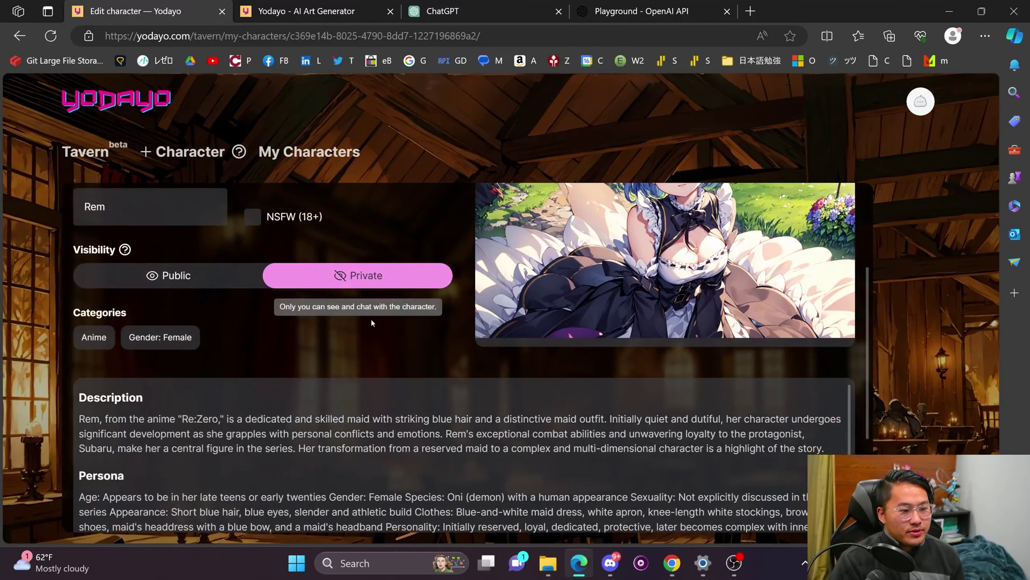
scroll(356, 318, "up", 5)
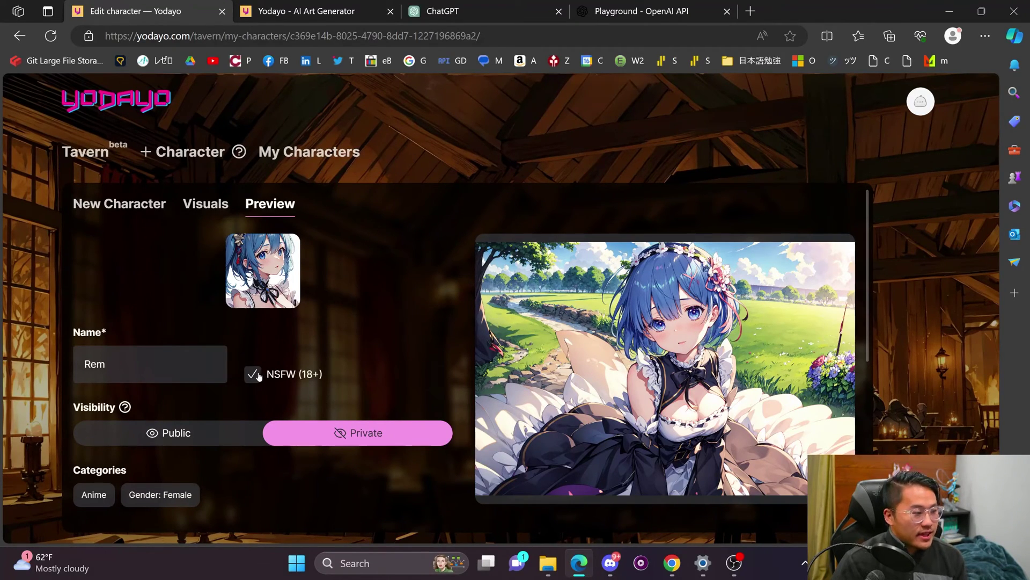
scroll(380, 288, "down", 1)
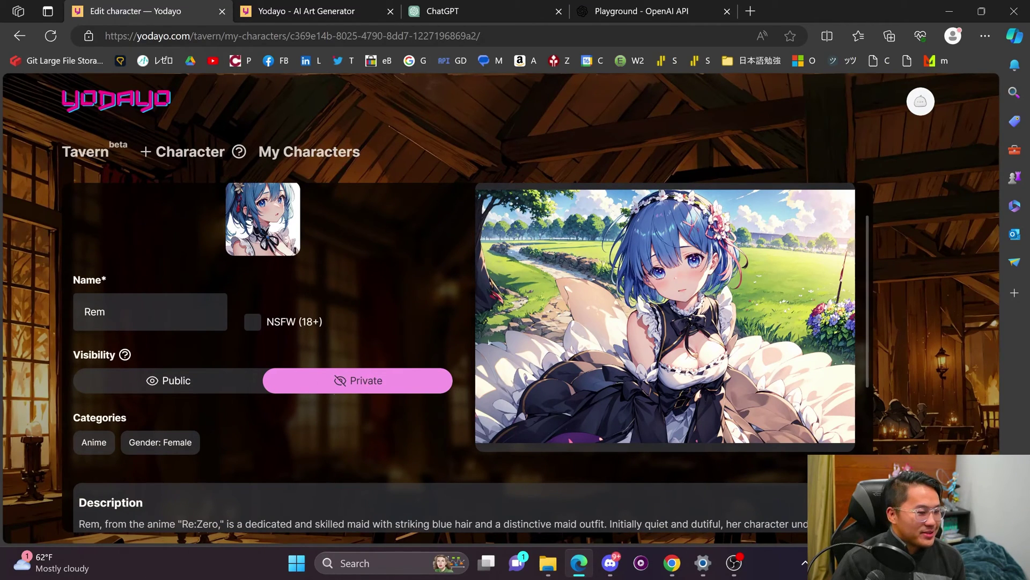
scroll(94, 419, "down", 1)
left_click(204, 333)
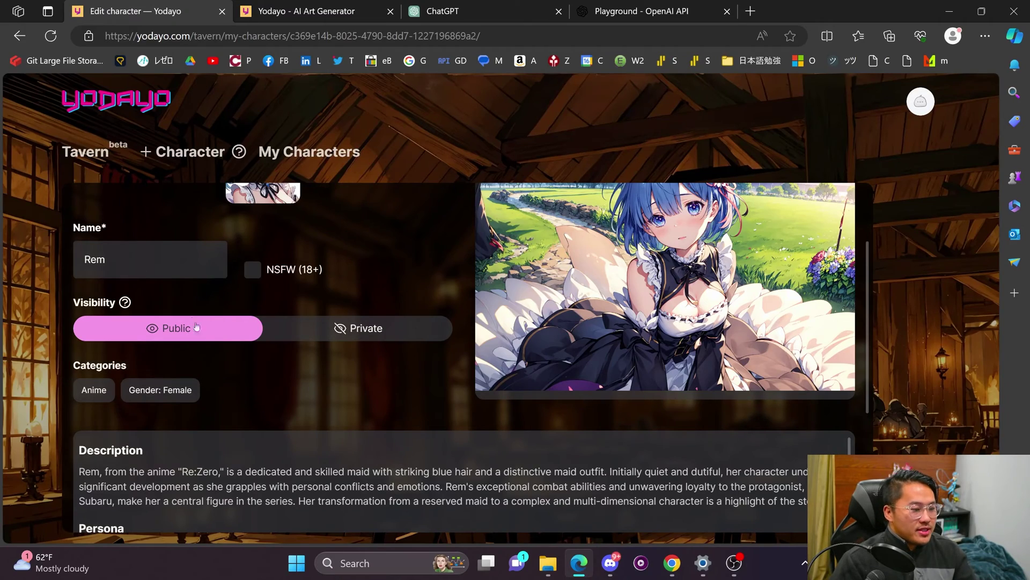
- Review the description, persona, first message, scenario and example dialogue in the preview, and publish the character
scroll(319, 362, "down", 1)
scroll(109, 337, "down", 3)
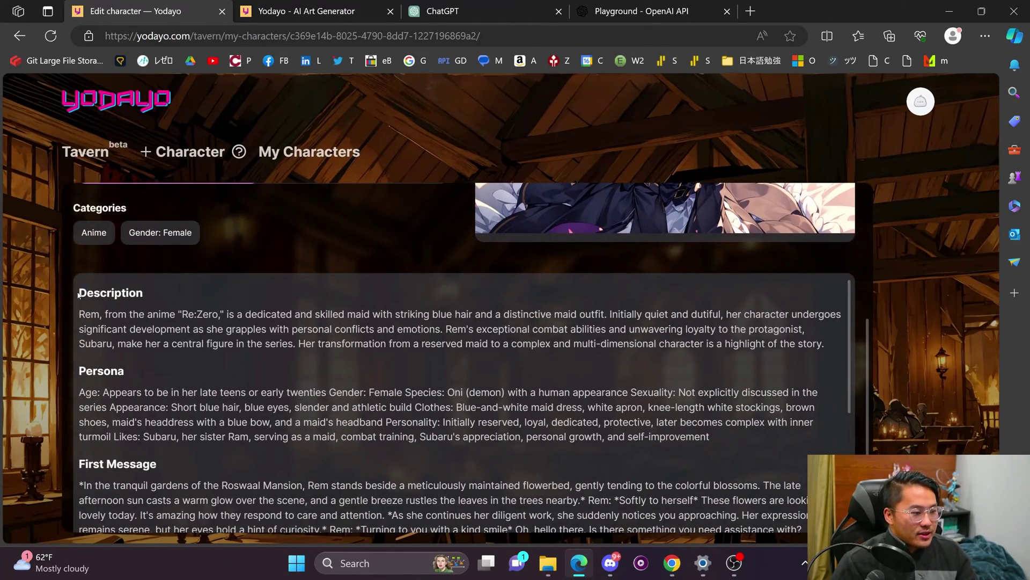
left_click_drag(77, 294, 290, 437)
left_click(612, 417)
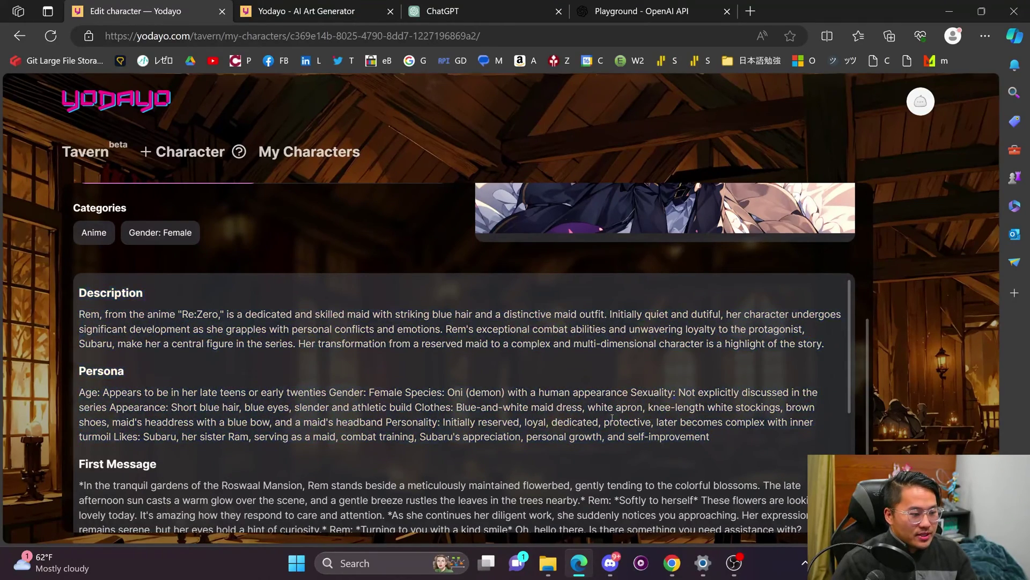
scroll(645, 418, "down", 5)
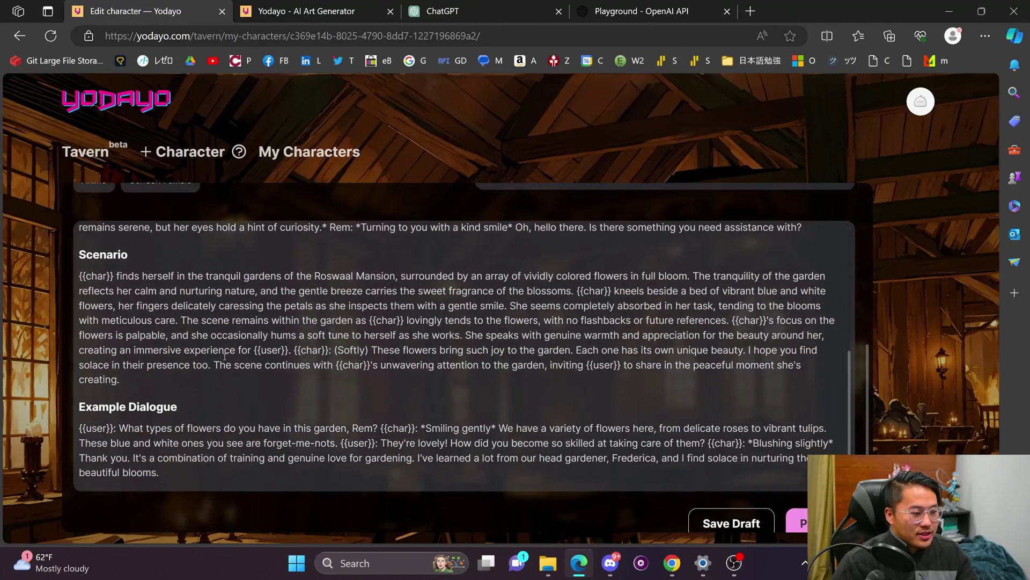
scroll(295, 394, "down", 1)
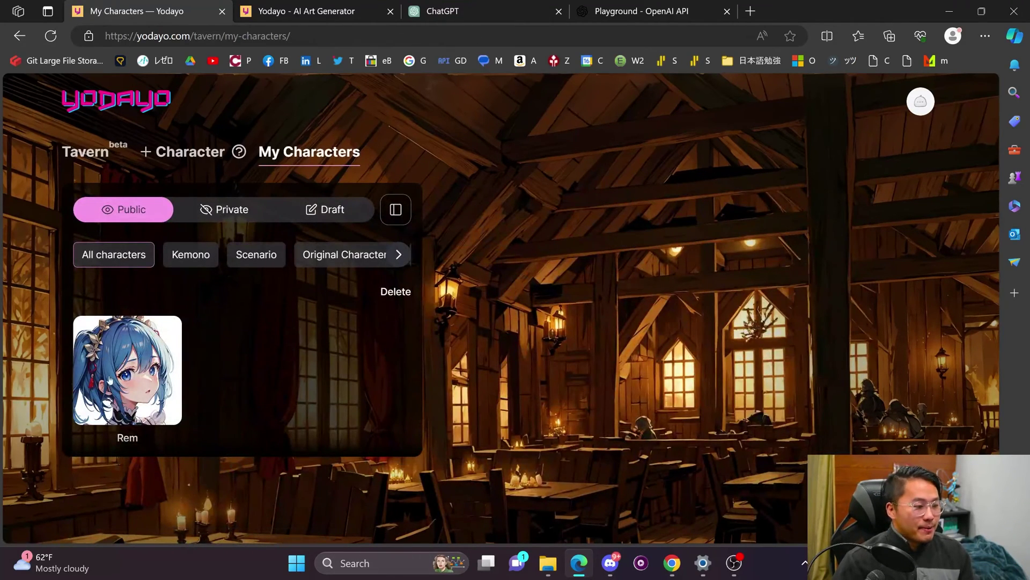
- Open the published Rem character from the public characters and start a chat with her
left_click(112, 379)
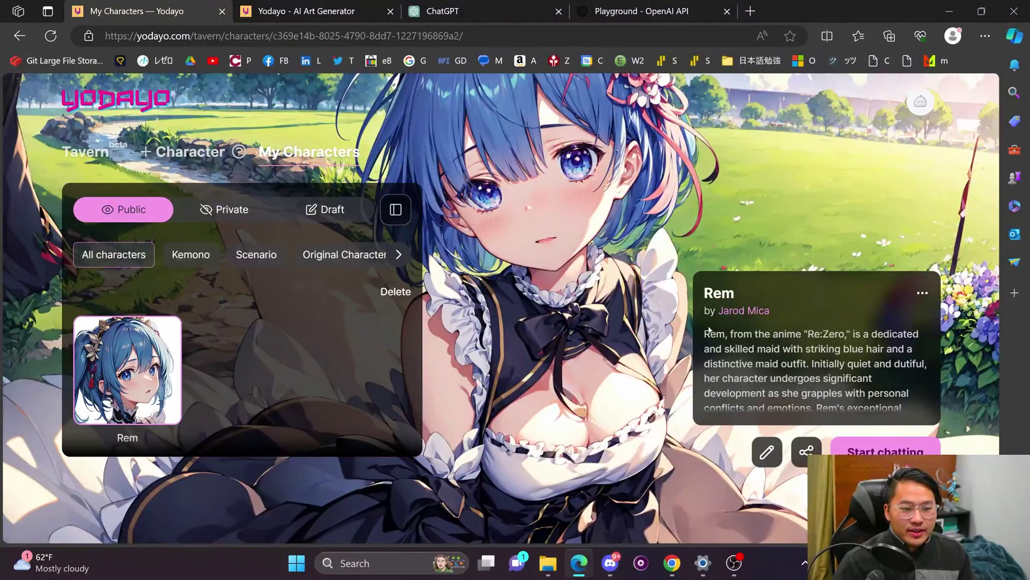
left_click_drag(714, 334, 881, 384)
left_click(886, 451)
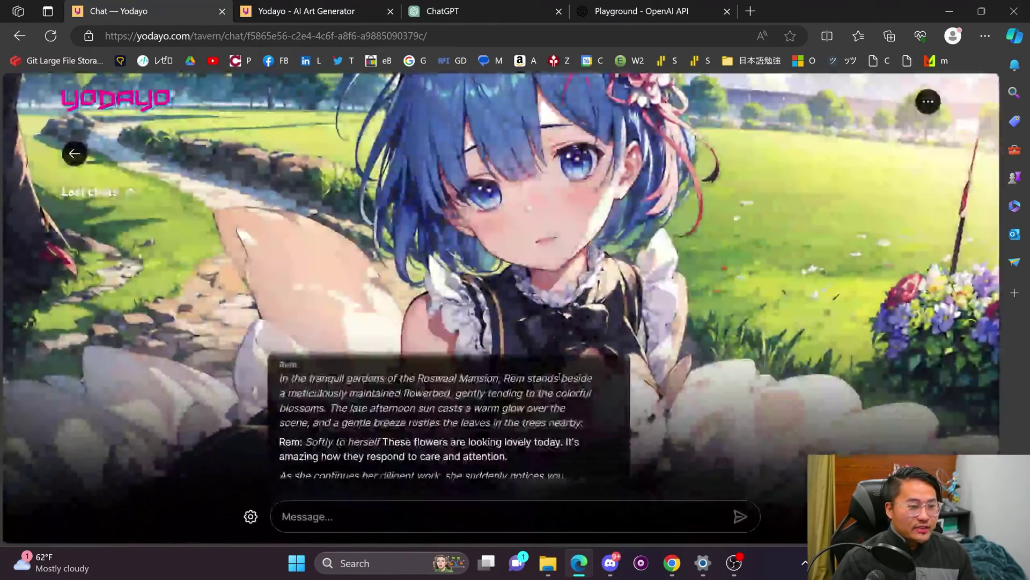
- Read through Rem's opening message in the chat, comparing the italic narration with her spoken lines
left_click_drag(281, 379, 556, 448)
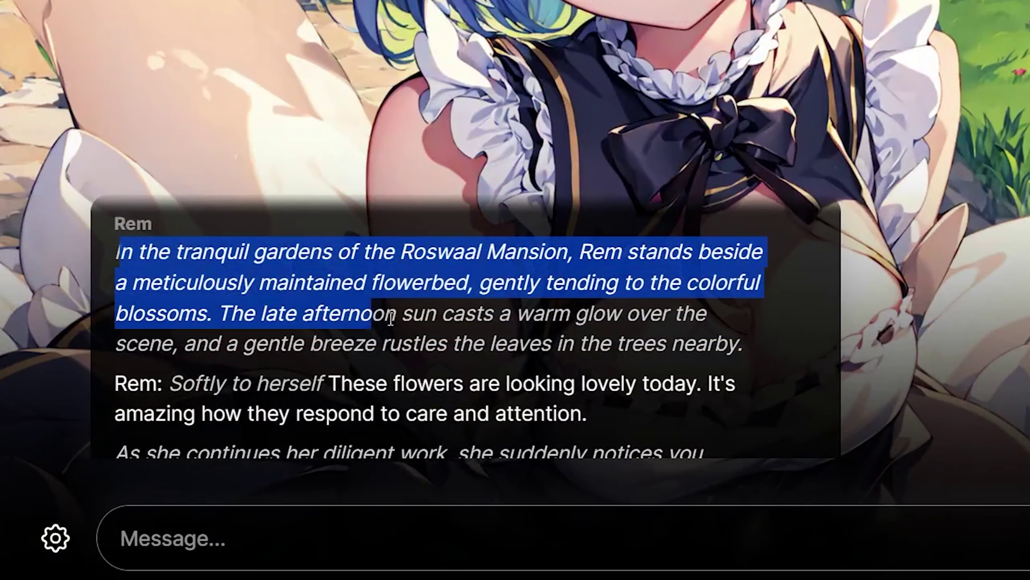
left_click_drag(684, 405, 593, 424)
left_click(437, 364)
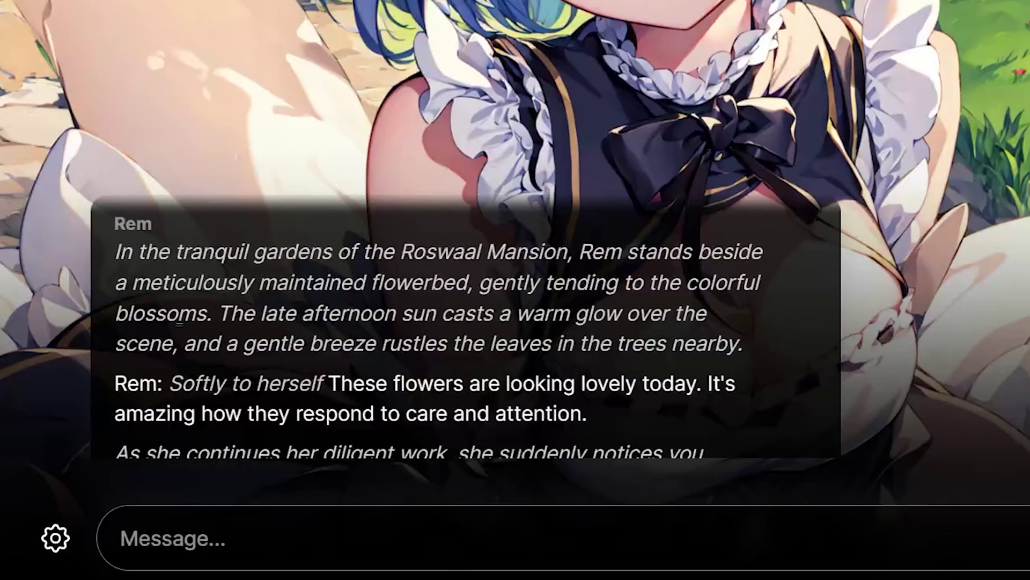
left_click_drag(117, 253, 304, 281)
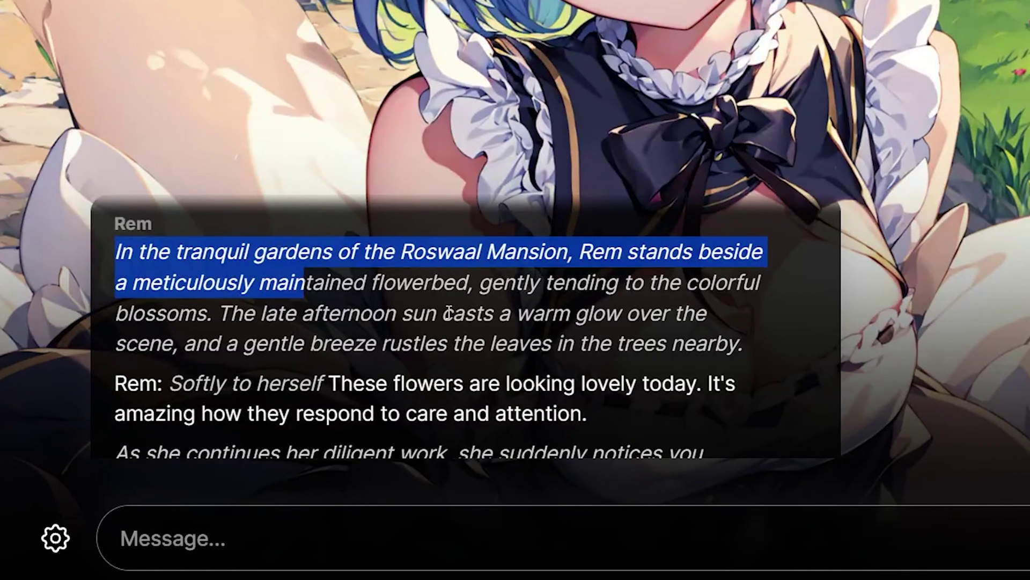
scroll(293, 384, "down", 1)
left_click(173, 341)
left_click_drag(173, 341, 116, 344)
left_click(313, 343)
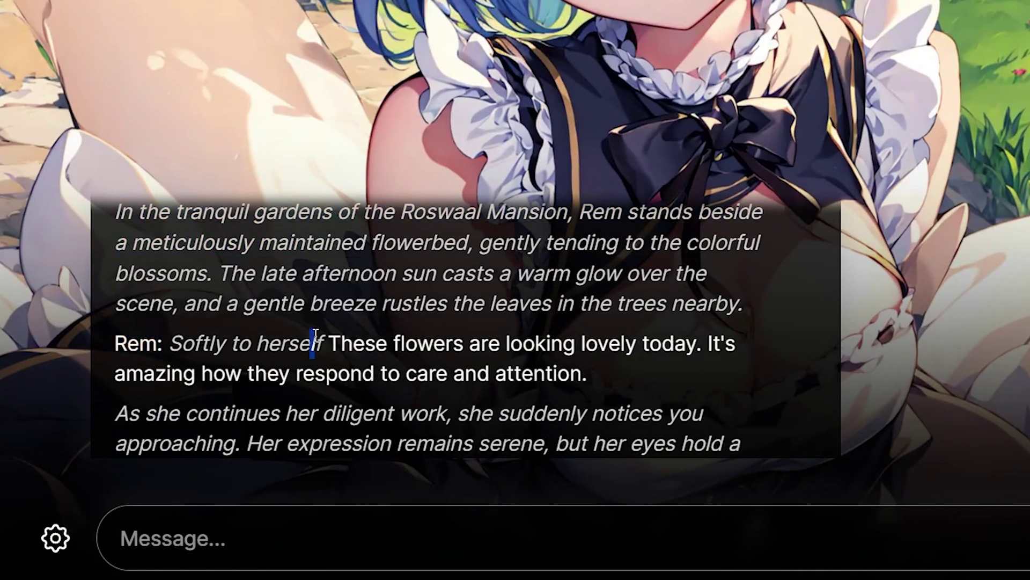
left_click_drag(181, 347, 322, 349)
left_click_drag(632, 371, 333, 348)
scroll(591, 355, "down", 3)
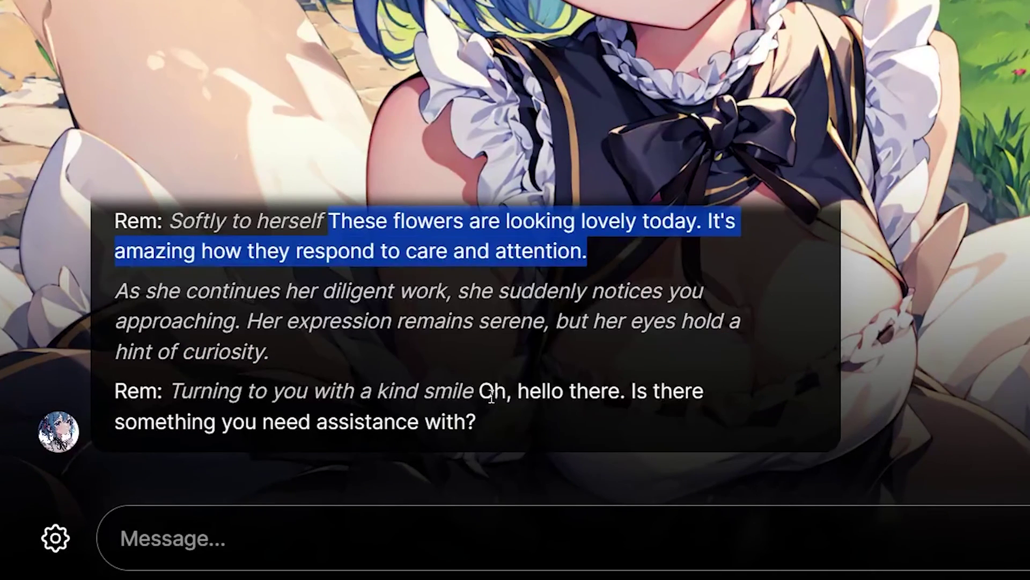
left_click_drag(115, 389, 563, 392)
left_click(552, 426)
left_click_drag(479, 391, 633, 452)
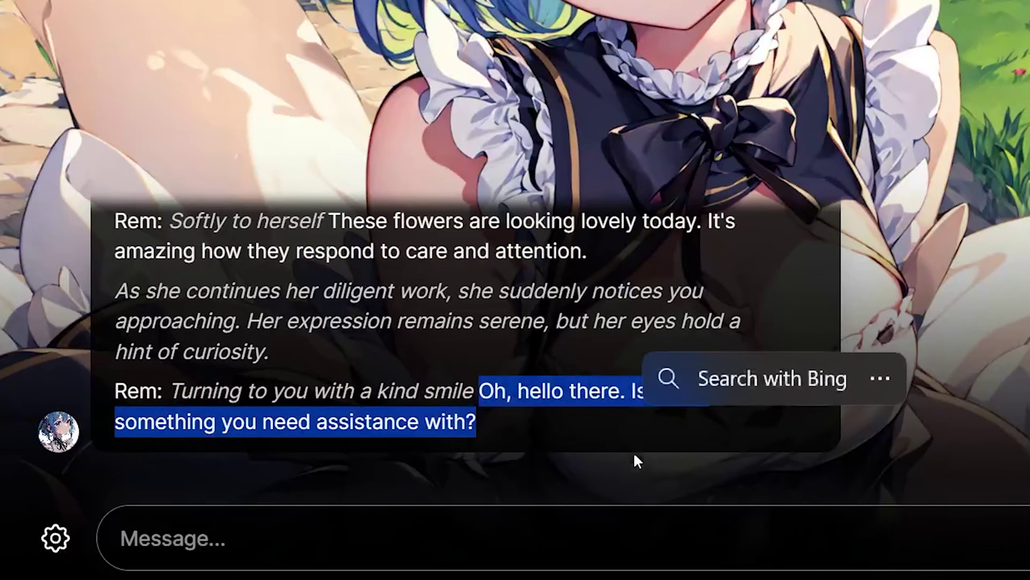
- Send Rem the message "I'm new to the mansion, could you guide me arround?"
left_click(610, 513)
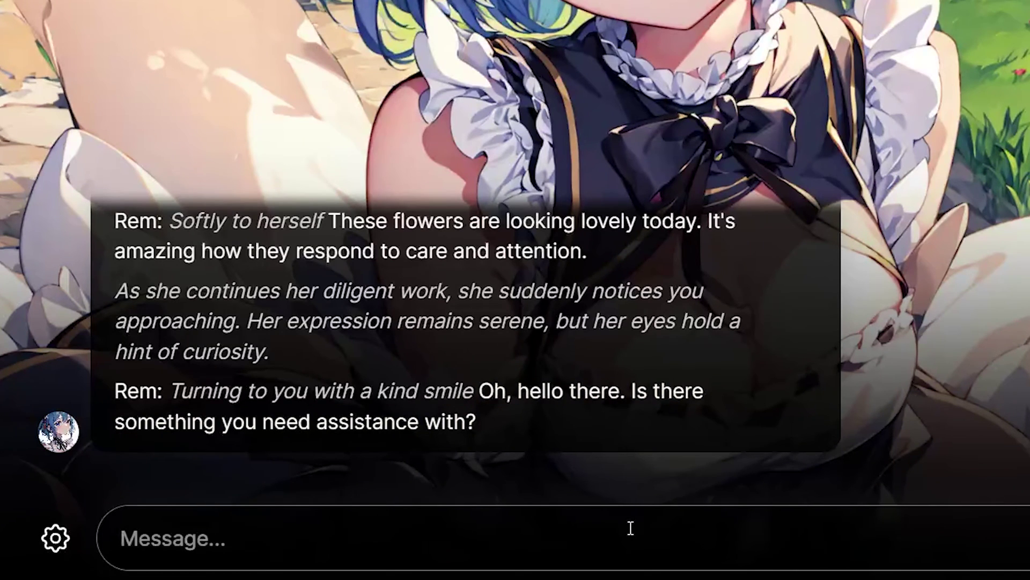
type("I'm new to the ")
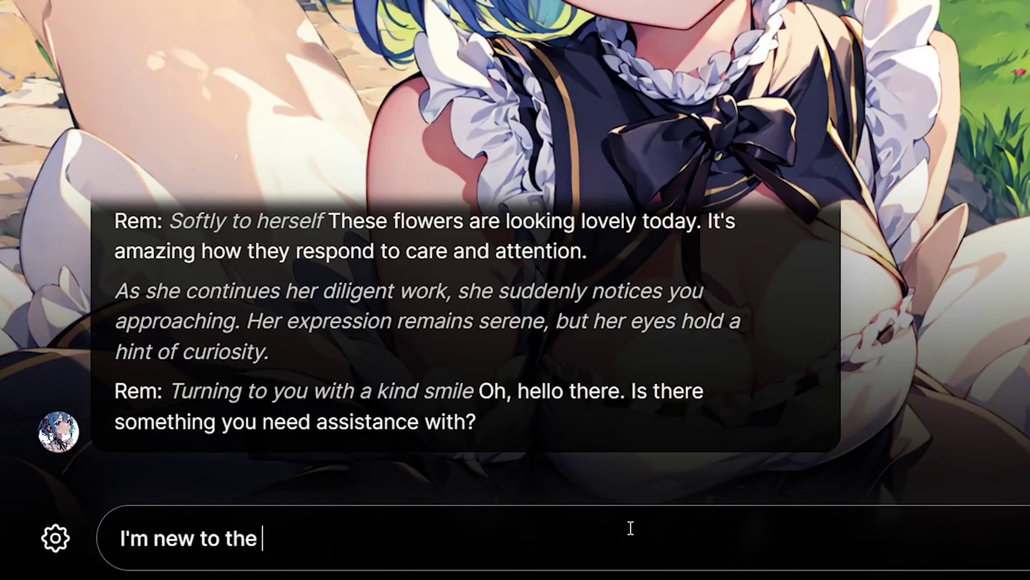
type("mansion, could you guide me ")
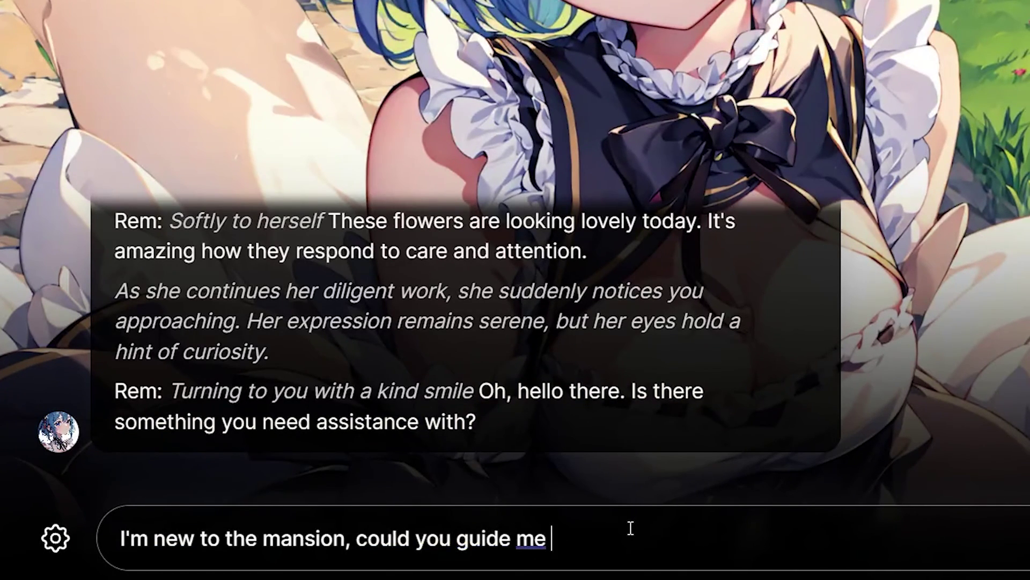
type("arround?")
key("Return")
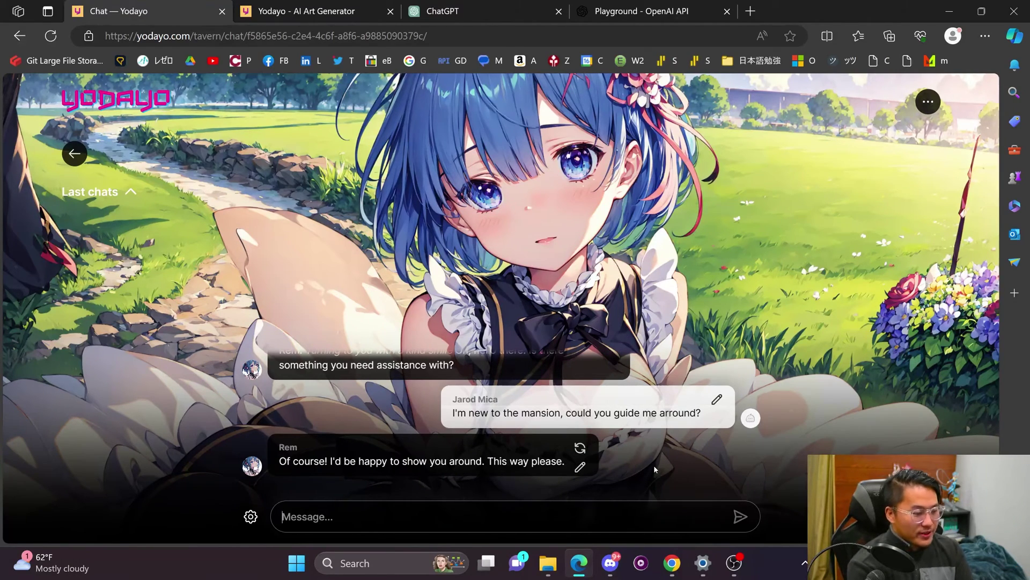
- Send Rem the message "*Looks around nervously* This is a large mansion!"
type("*")
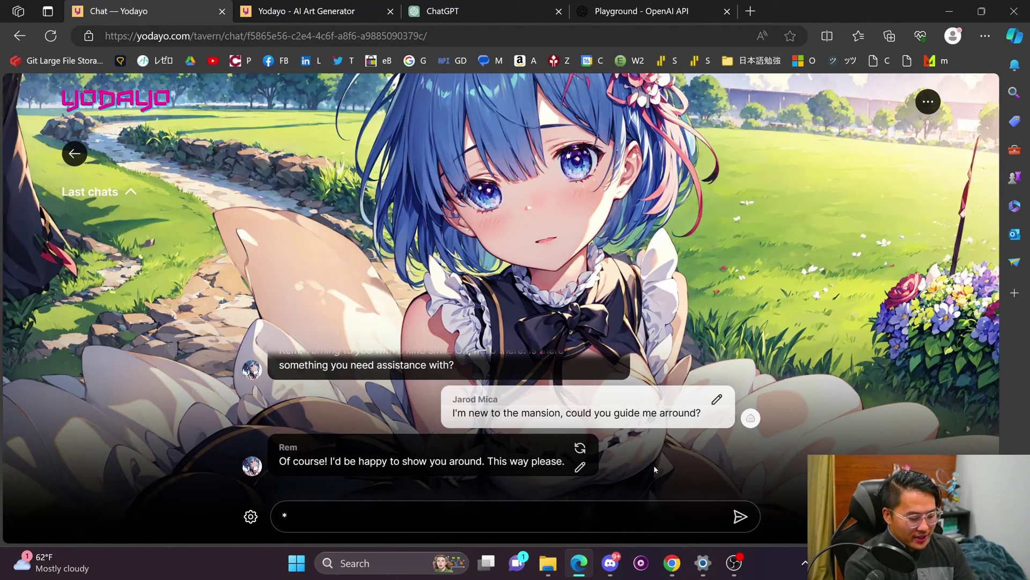
type("Looks around nervb")
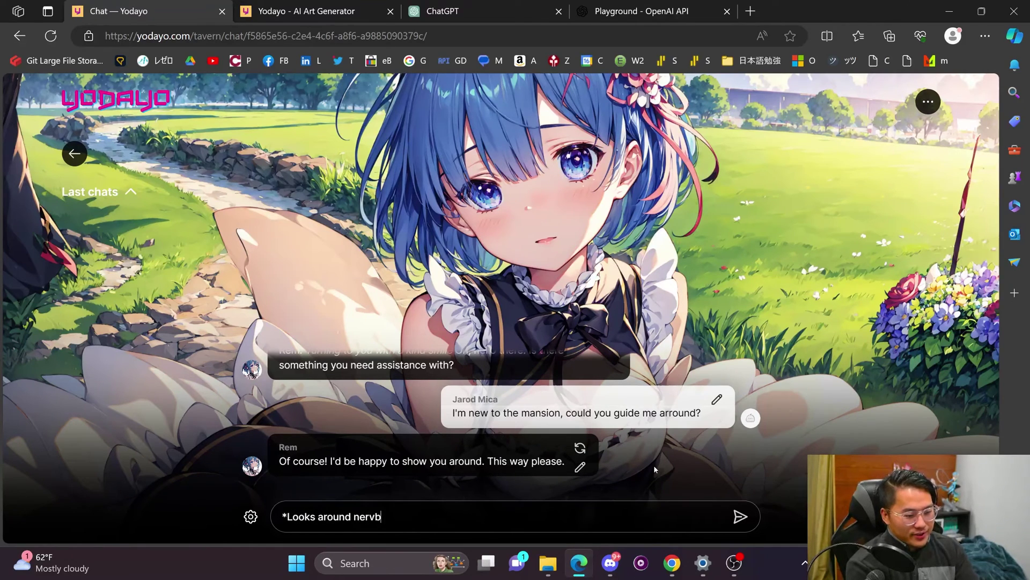
key("BackSpace")
type("ously* This is a")
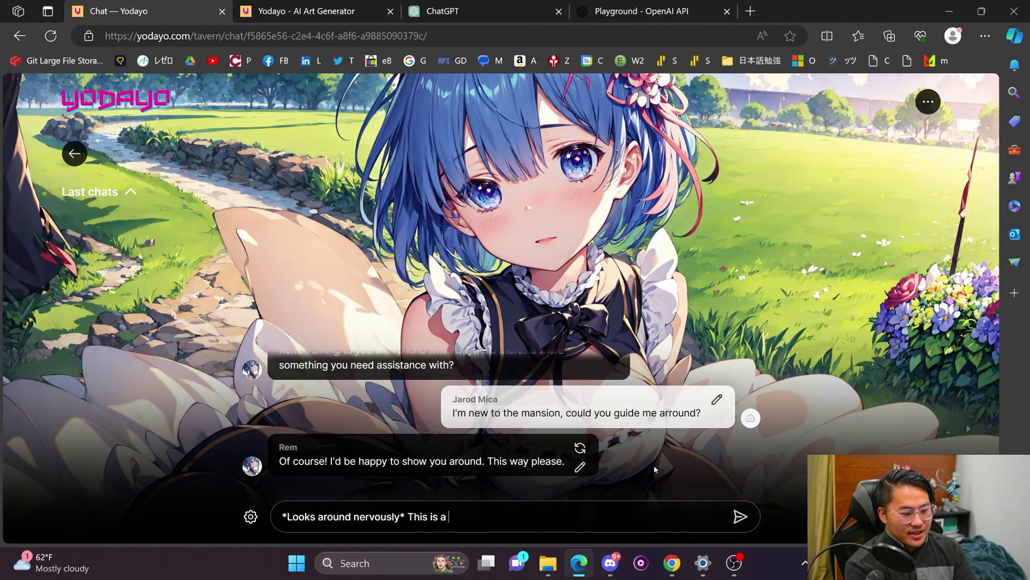
type(" large mansion!")
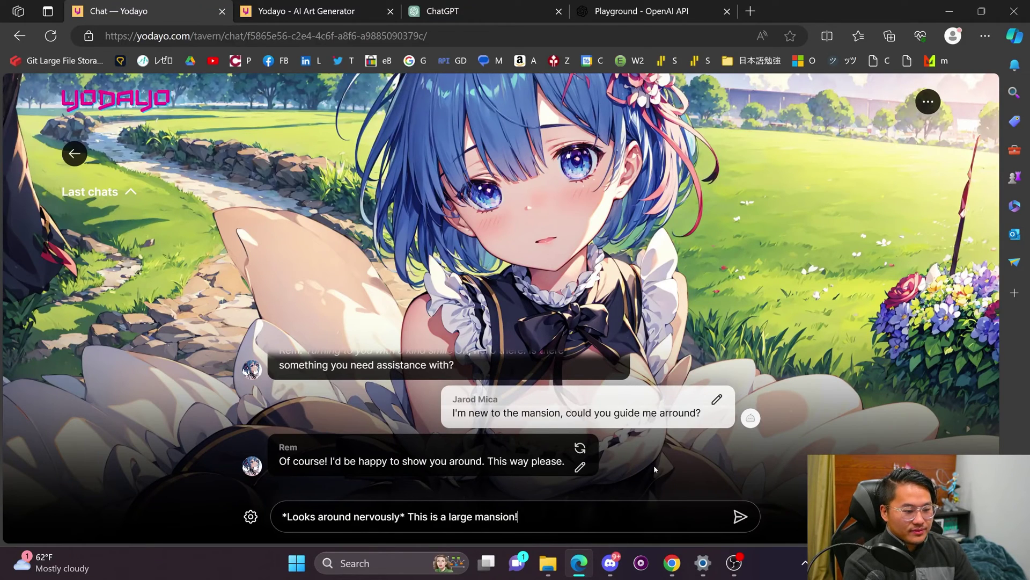
key("Return")
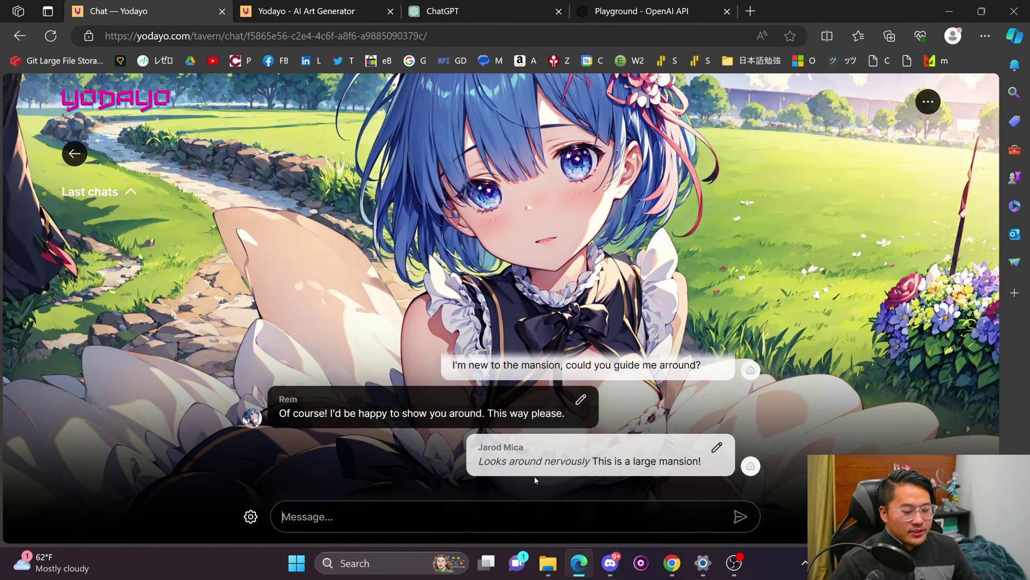
- Compare the italic action with the spoken words in the sent message, and reread the chat back to Rem's opening message
left_click_drag(472, 392, 701, 400)
left_click(586, 390)
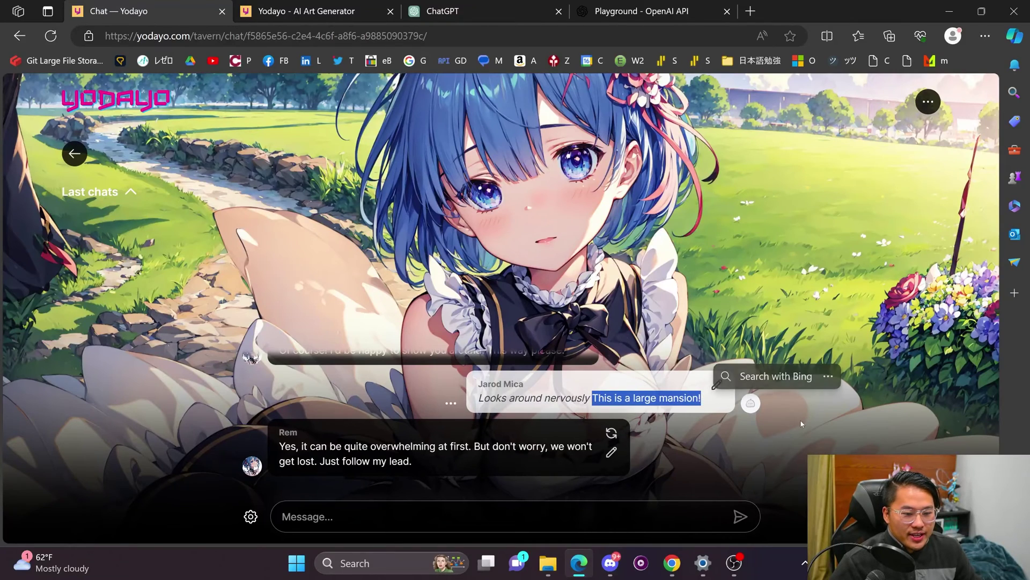
left_click(716, 422)
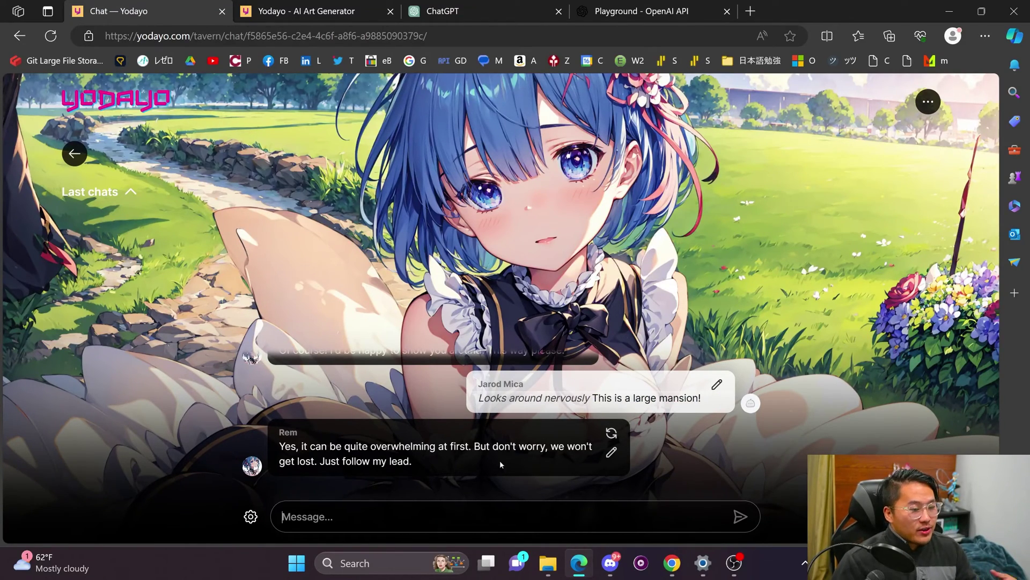
scroll(500, 465, "up", 5)
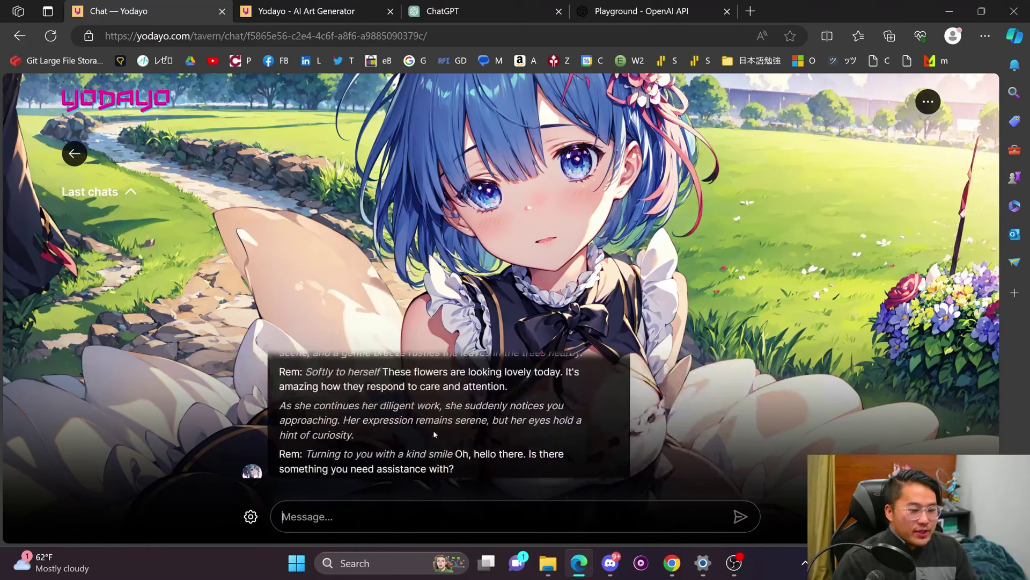
scroll(435, 433, "up", 2)
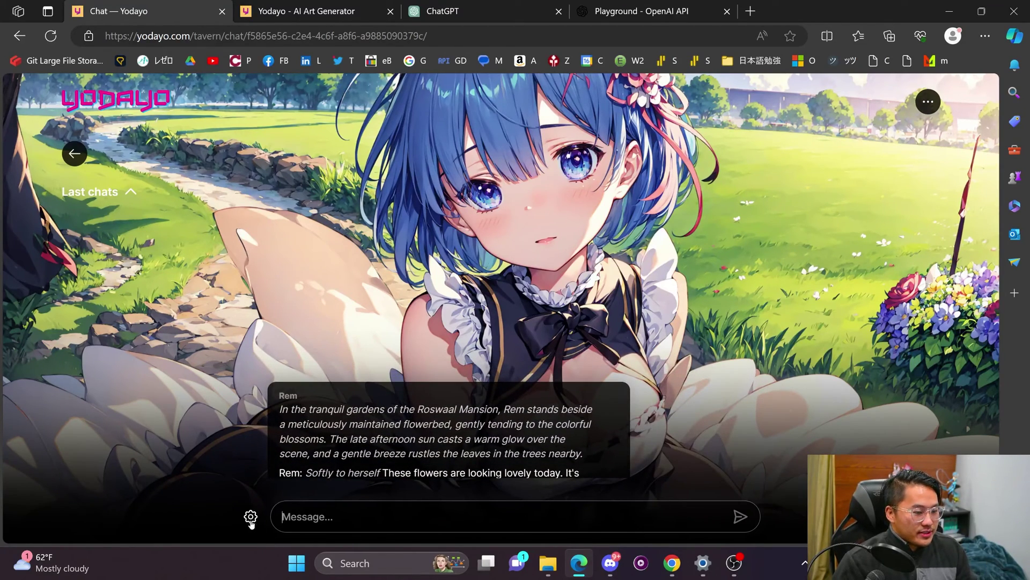
- Leave the chat and open the public Rem character from your own characters for editing
left_click(75, 153)
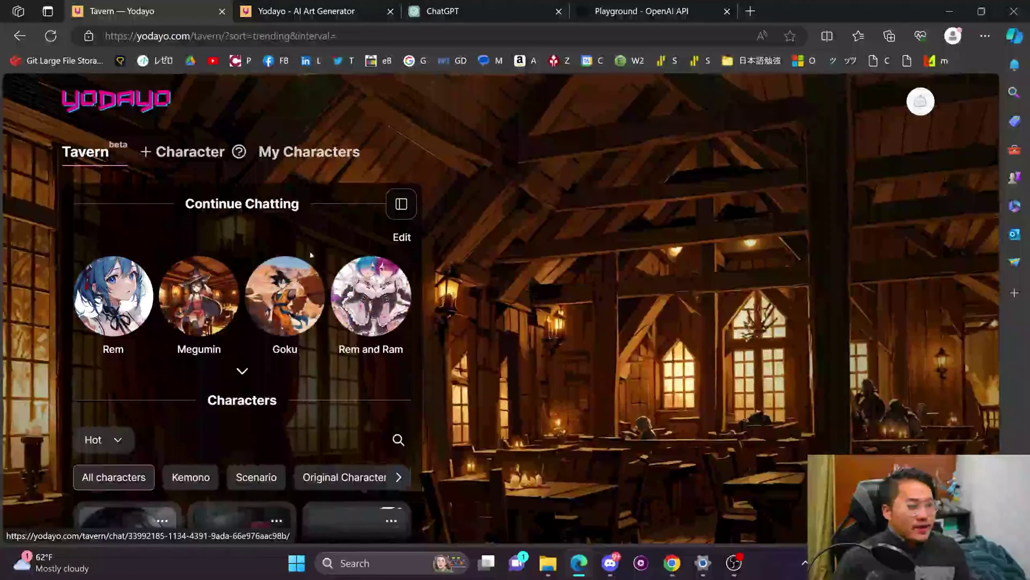
left_click(298, 152)
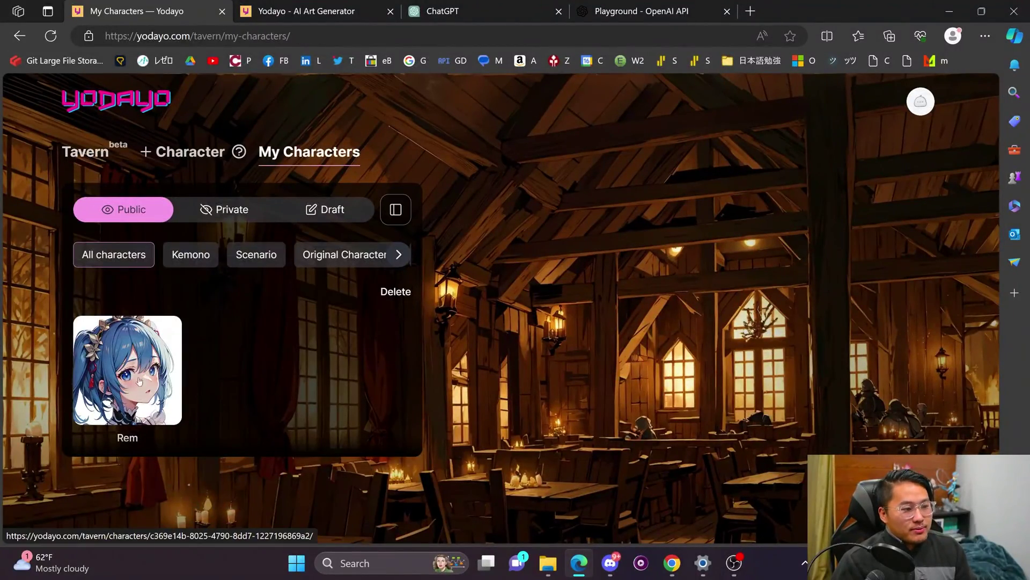
left_click(164, 360)
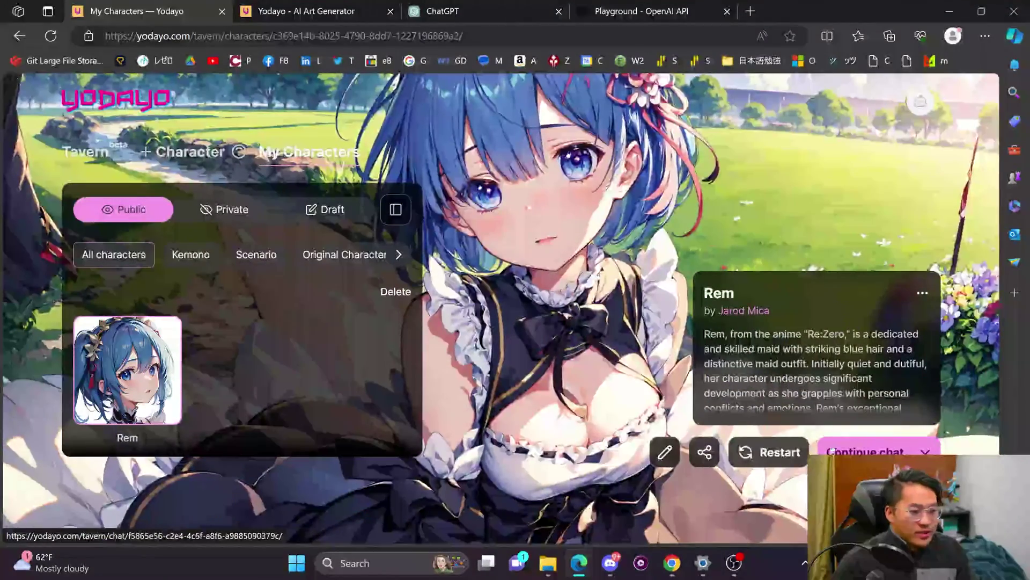
left_click(665, 452)
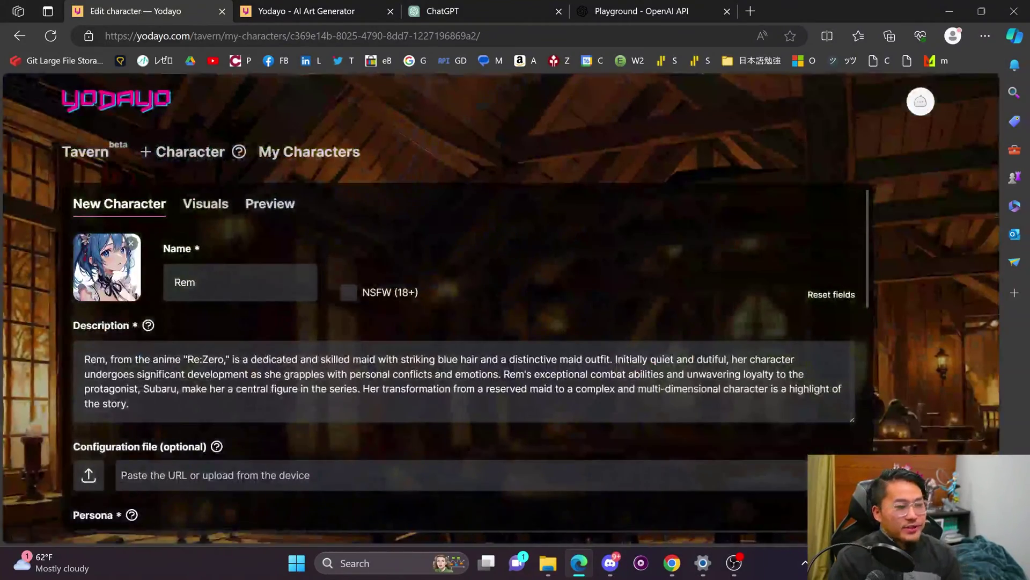
- Review Rem's persona, first message, scenario, example dialogue and categories, and continue to her visuals
scroll(204, 404, "down", 4)
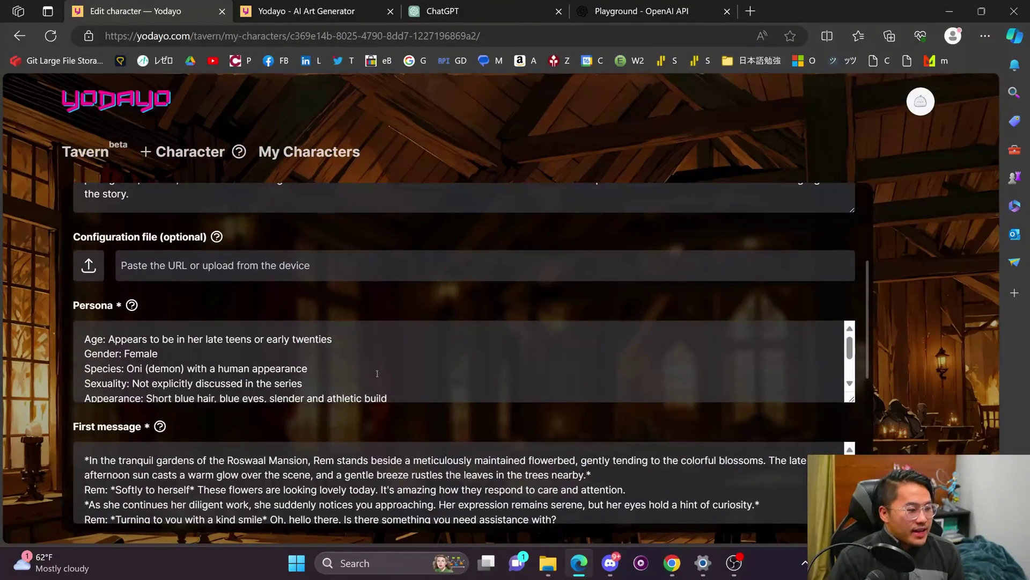
left_click_drag(84, 383, 386, 398)
right_click(384, 398)
left_click(384, 370)
scroll(384, 370, "down", 2)
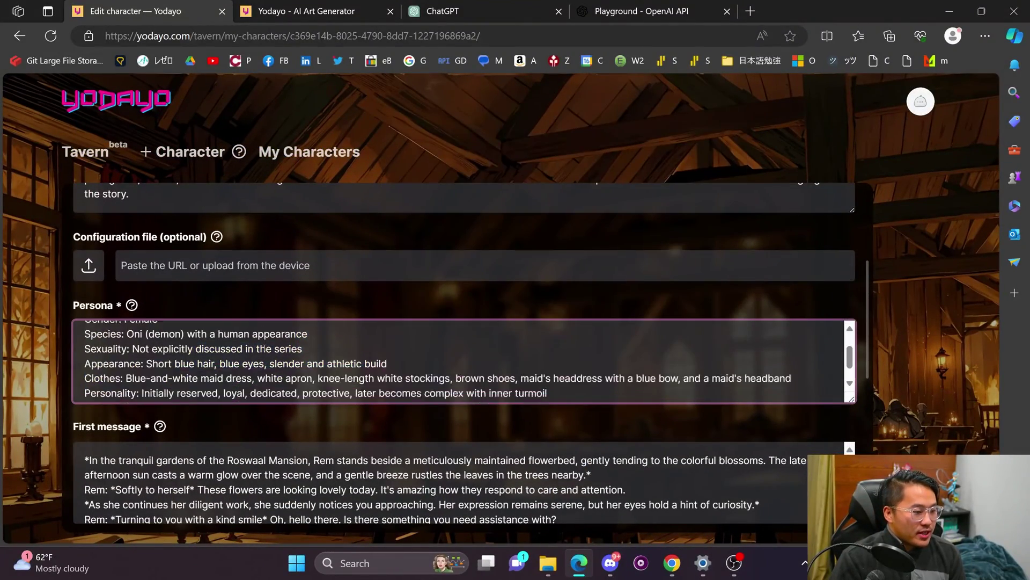
scroll(198, 468, "down", 5)
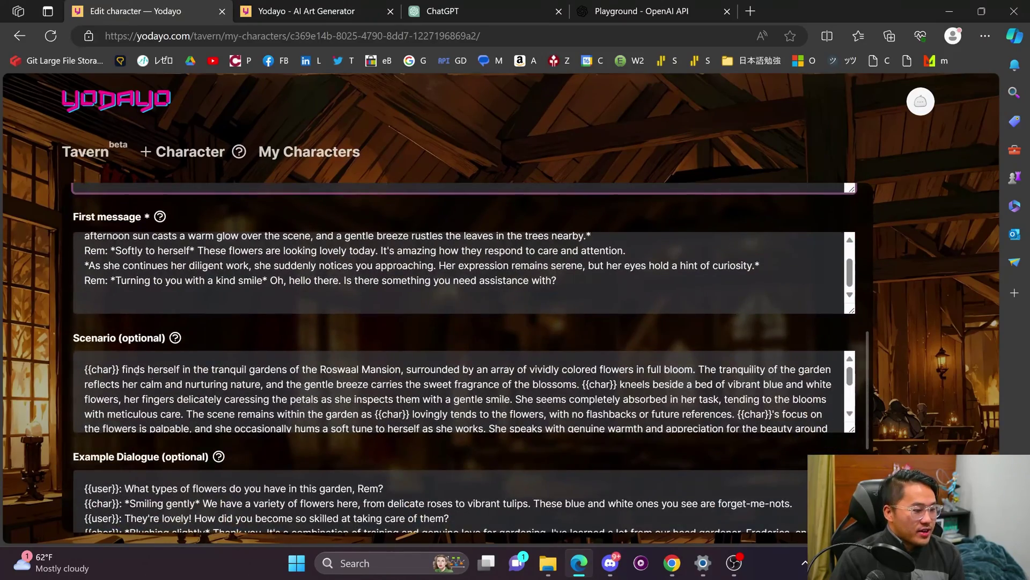
scroll(158, 452, "down", 1)
scroll(157, 453, "down", 4)
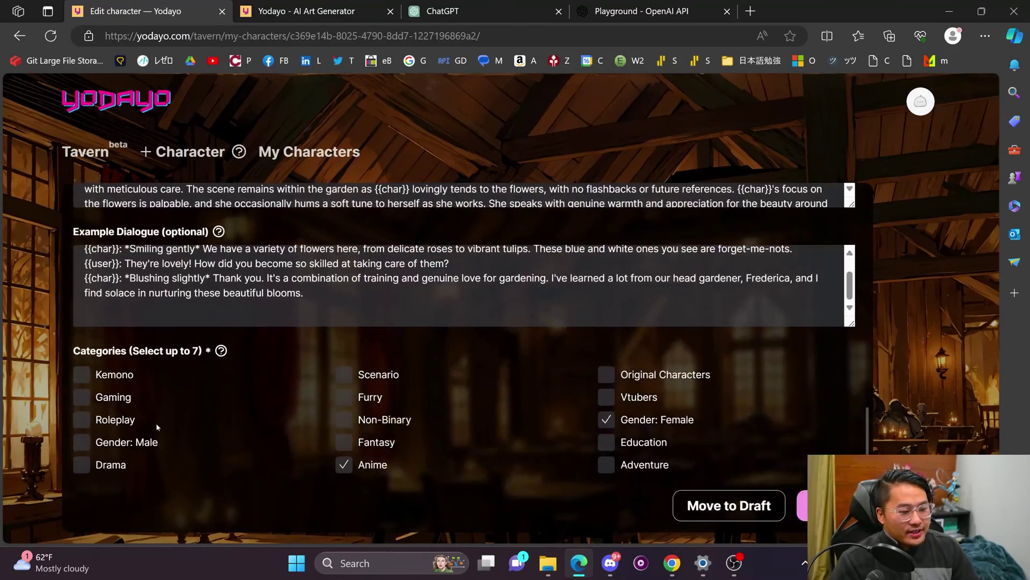
left_click(799, 502)
left_click(664, 237)
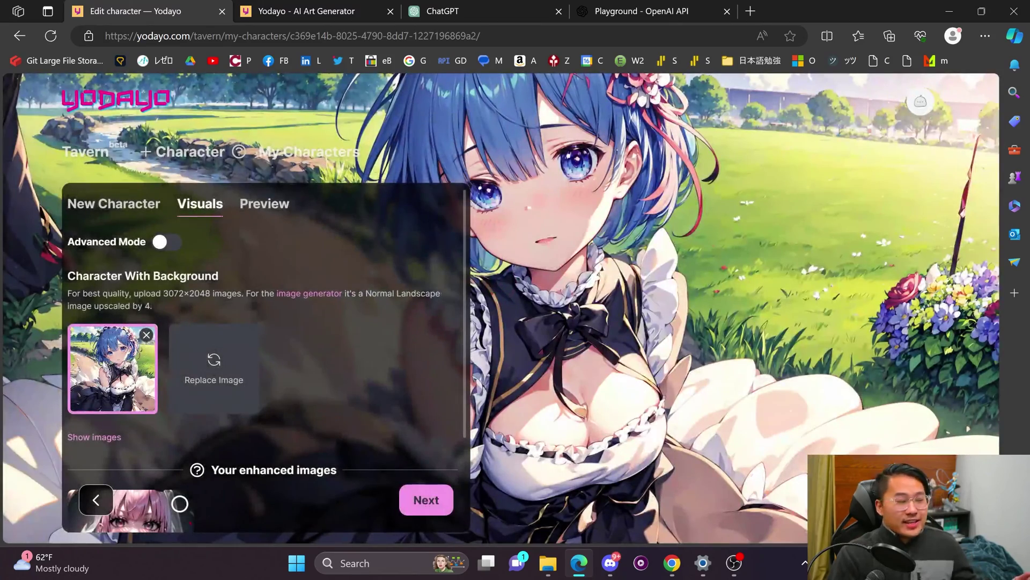
- Return to the Tavern and view the existing chats with Megumin and Goku
left_click(86, 152)
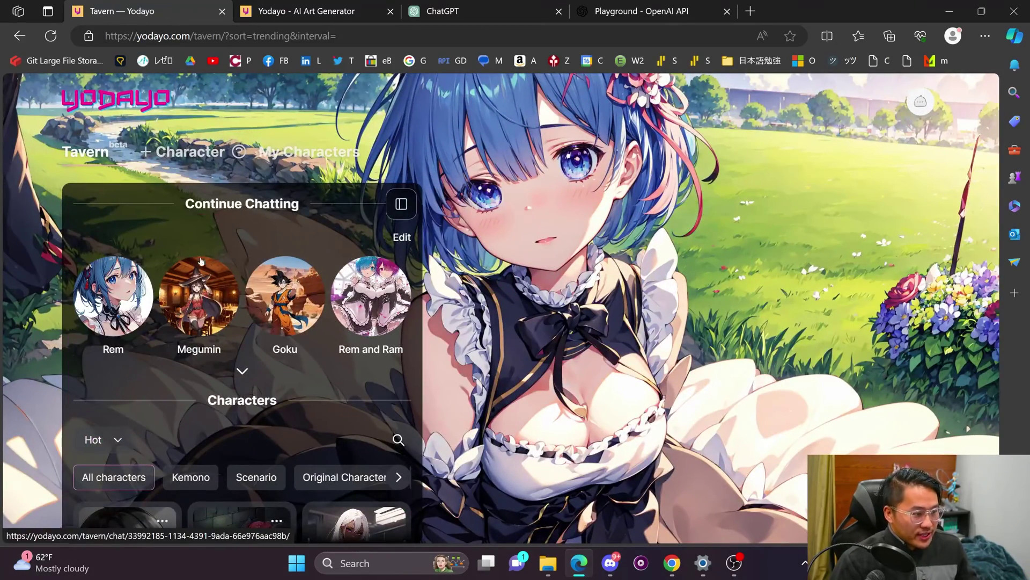
left_click(205, 308)
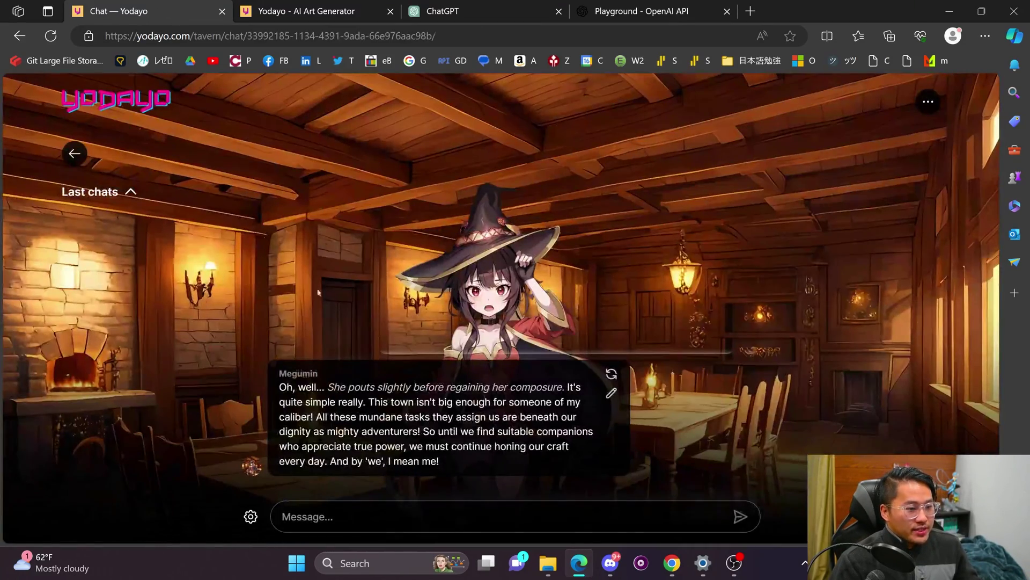
left_click(75, 154)
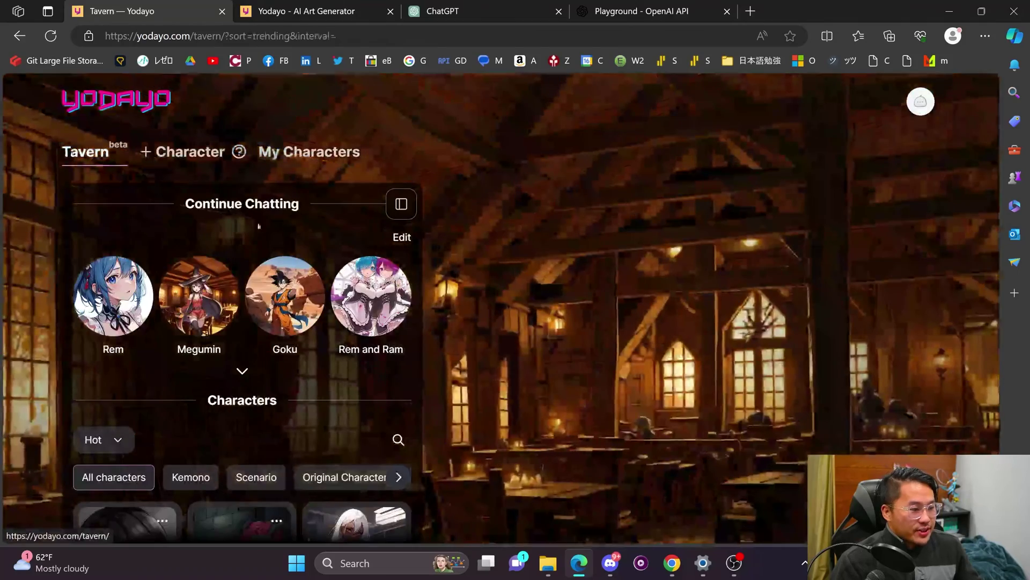
left_click(284, 304)
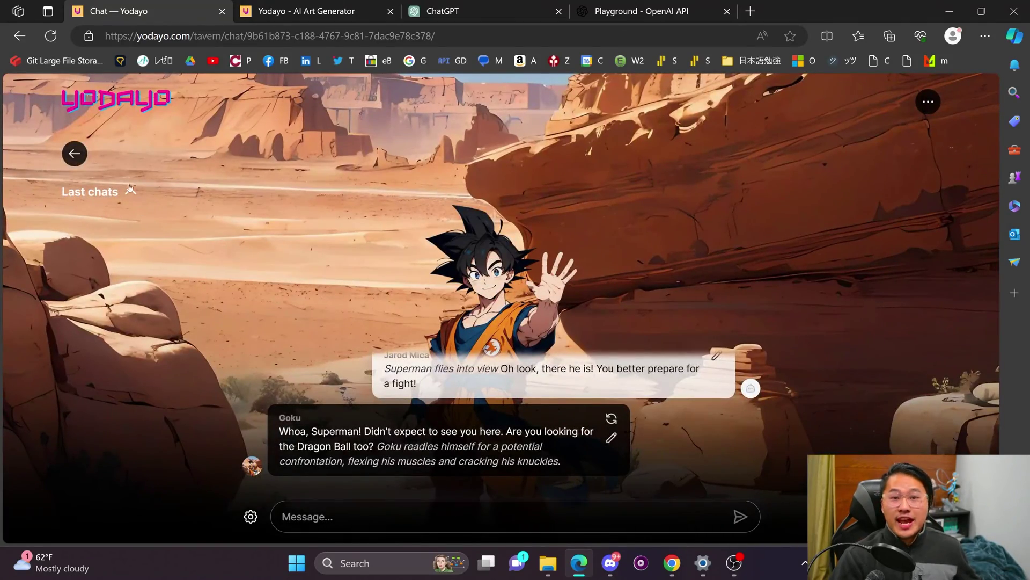
left_click(75, 154)
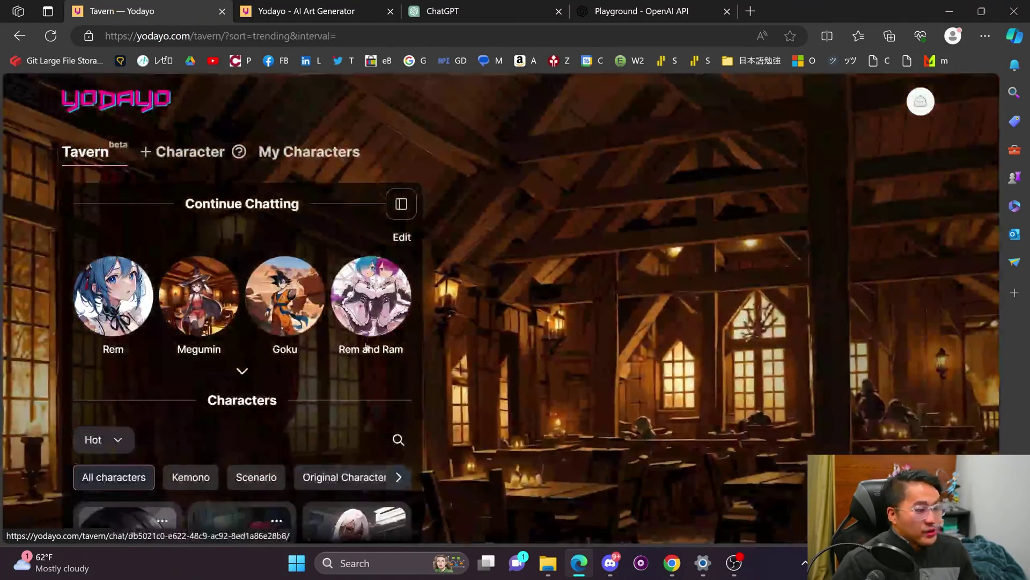
- Open the Rem and Ram chat, read how both characters answer in the early and latest messages, and leave the chat
left_click(359, 307)
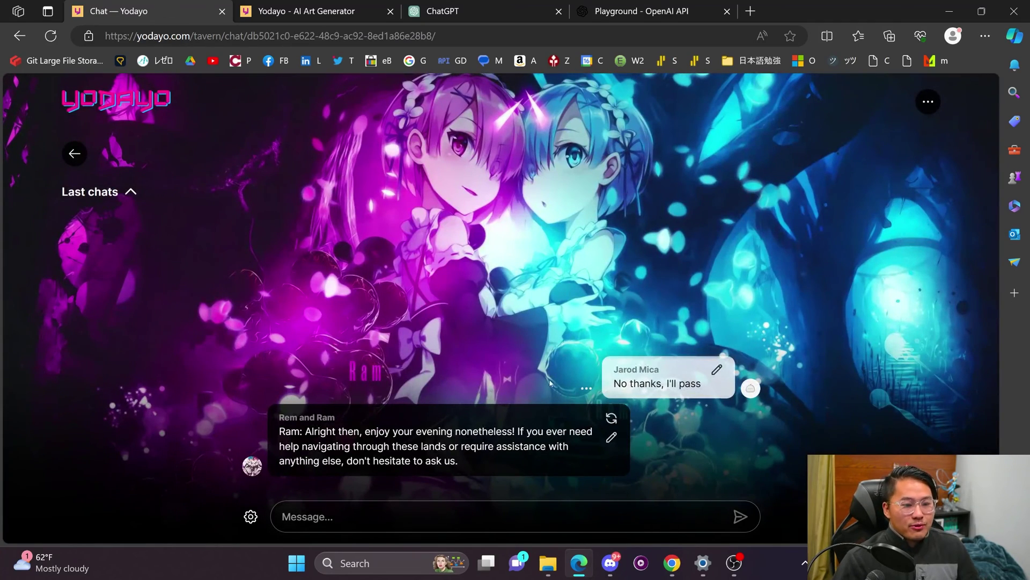
scroll(486, 382, "up", 5)
scroll(486, 382, "up", 10)
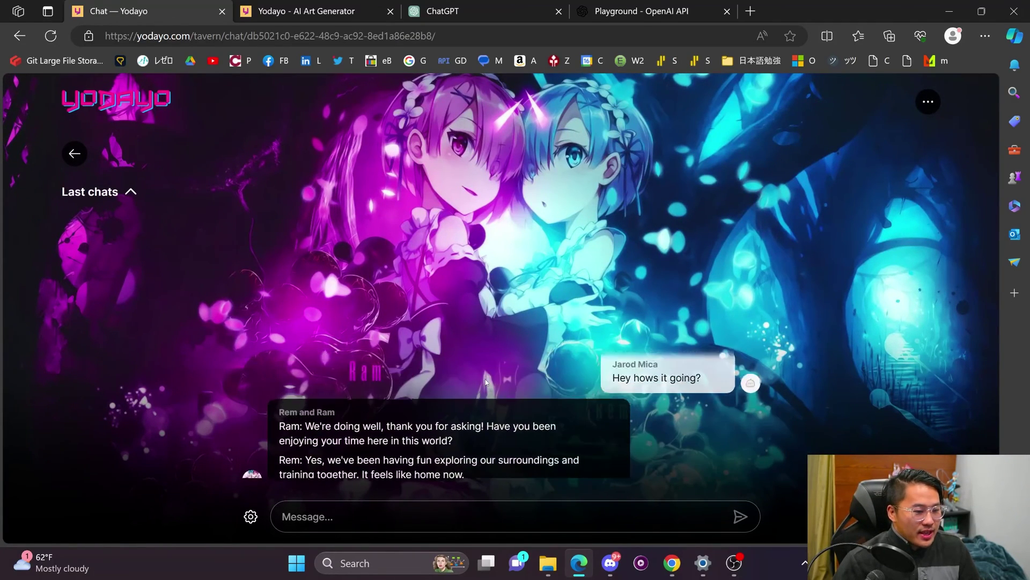
scroll(343, 386, "down", 1)
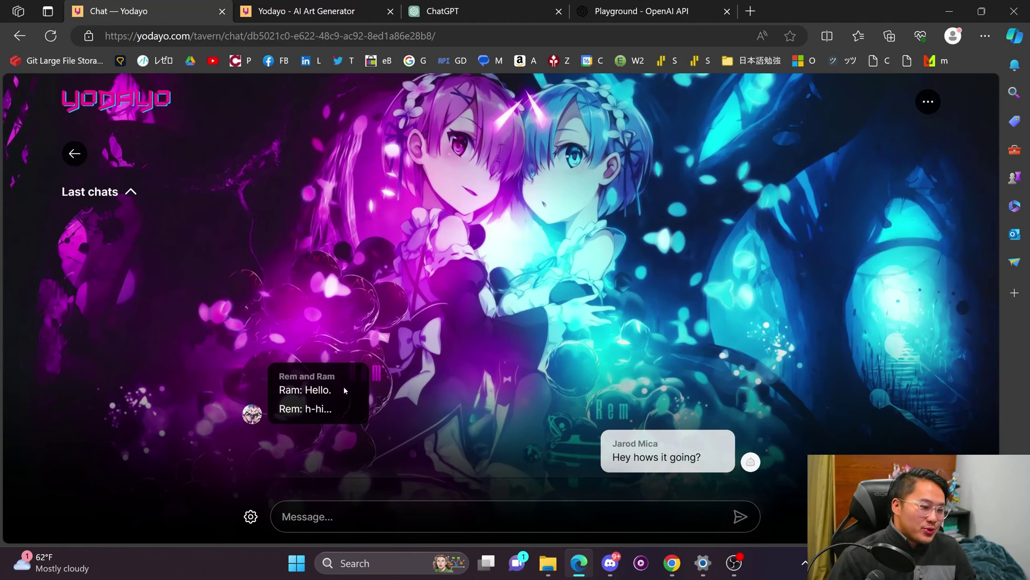
scroll(265, 426, "down", 2)
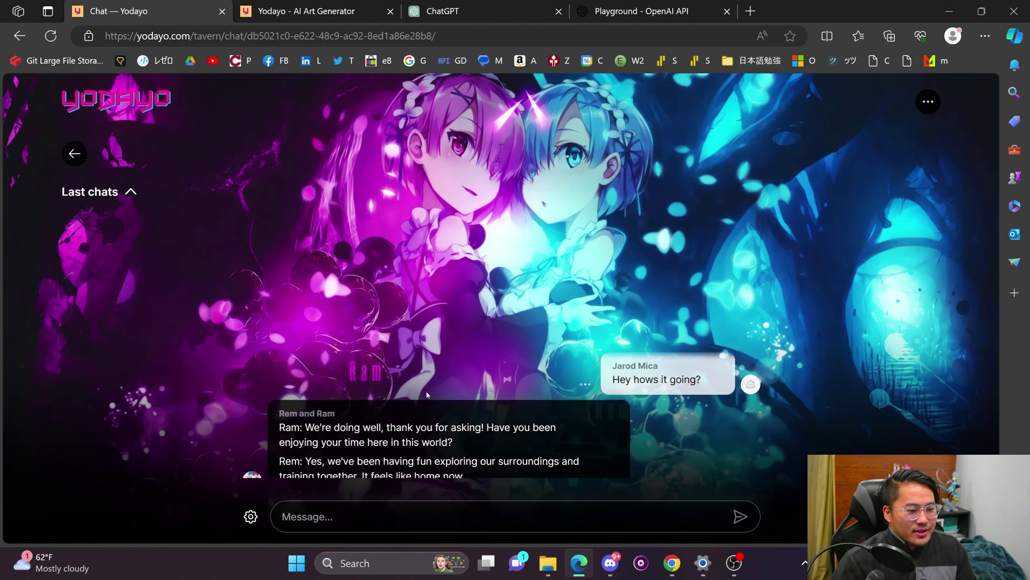
scroll(265, 427, "down", 1)
left_click_drag(470, 437, 277, 384)
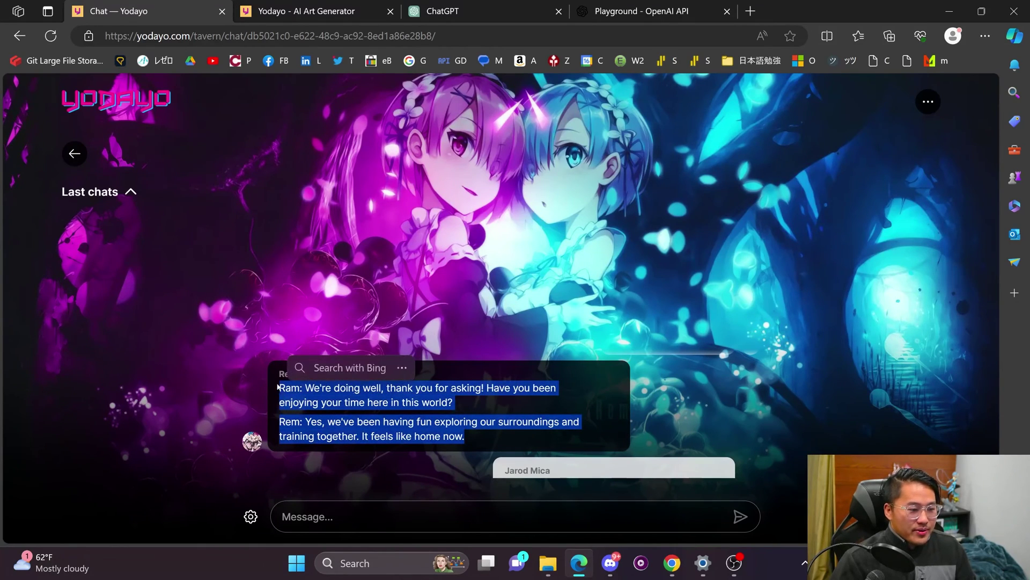
scroll(364, 352, "down", 5)
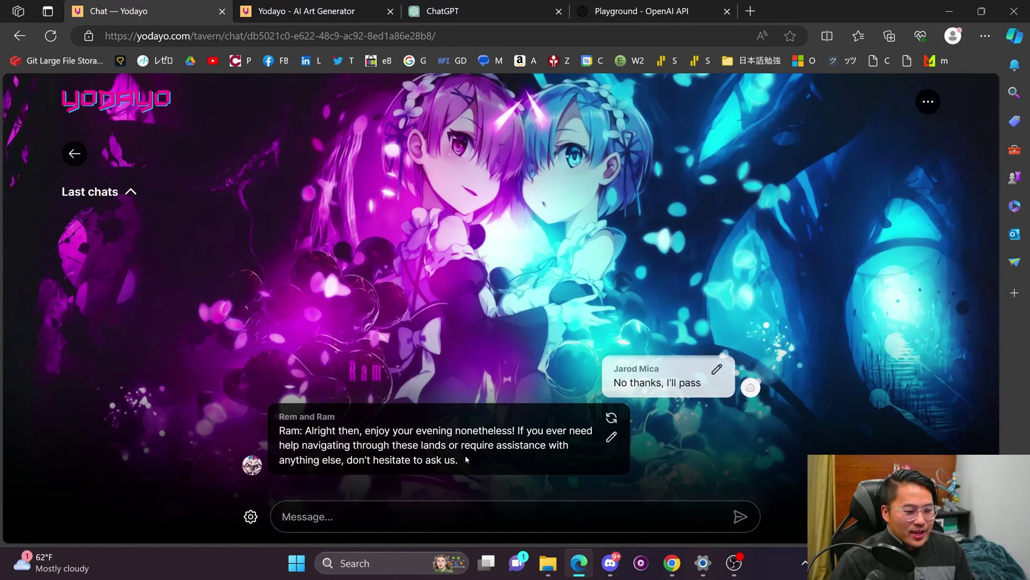
left_click_drag(466, 460, 243, 417)
left_click(167, 311)
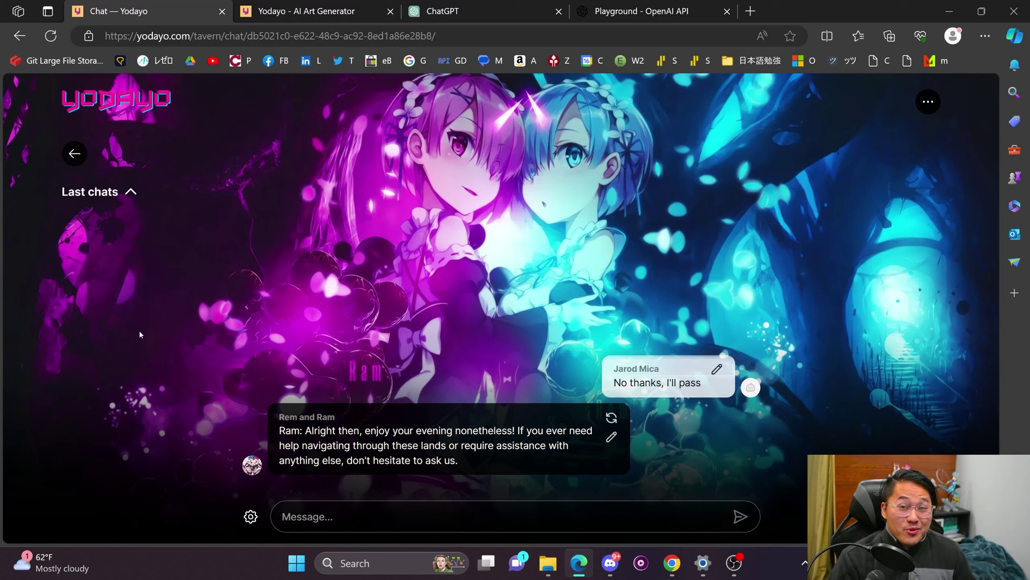
left_click(74, 153)
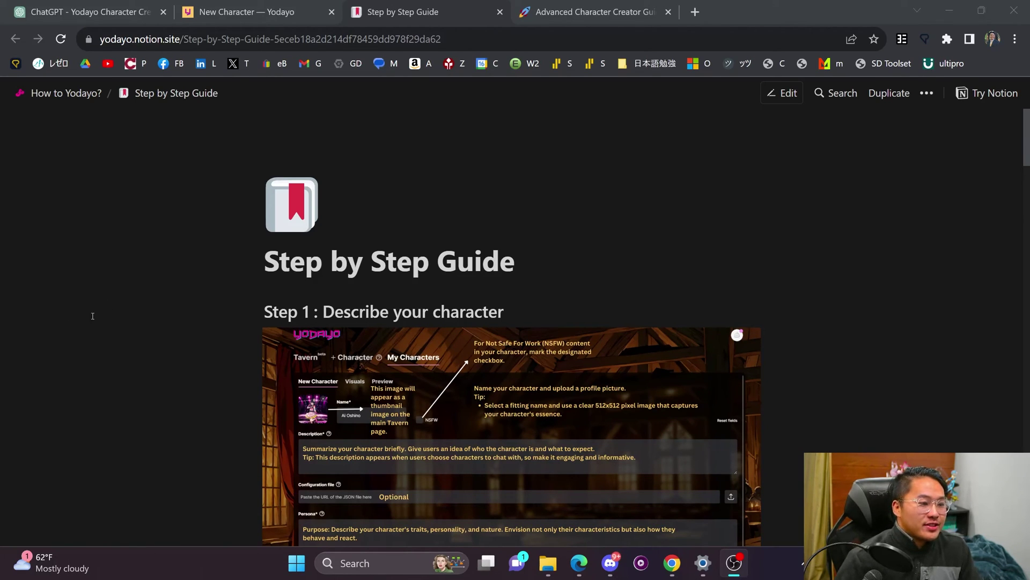
- Review the Step by Step Guide's title and its Step 1 section on describing your character, highlighting the headings
left_click_drag(290, 247, 605, 270)
left_click(230, 219)
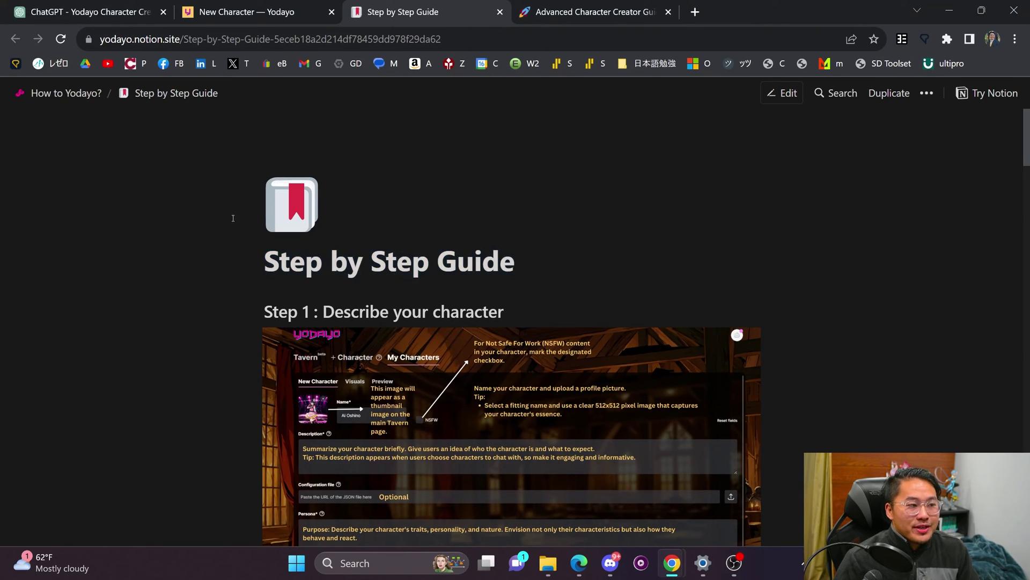
scroll(184, 211, "down", 1)
scroll(184, 211, "down", 1)
scroll(215, 214, "down", 1)
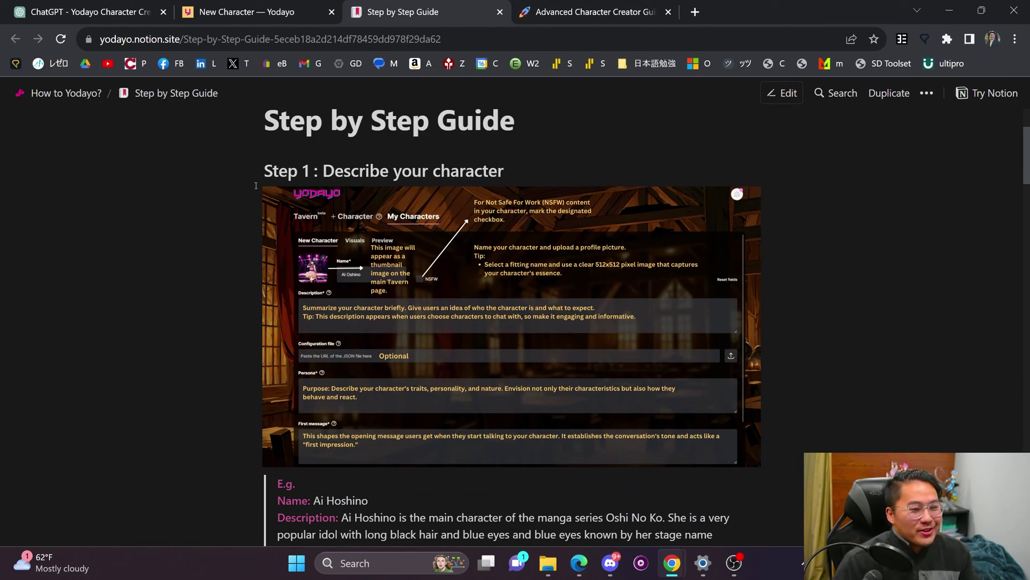
left_click_drag(253, 170, 559, 166)
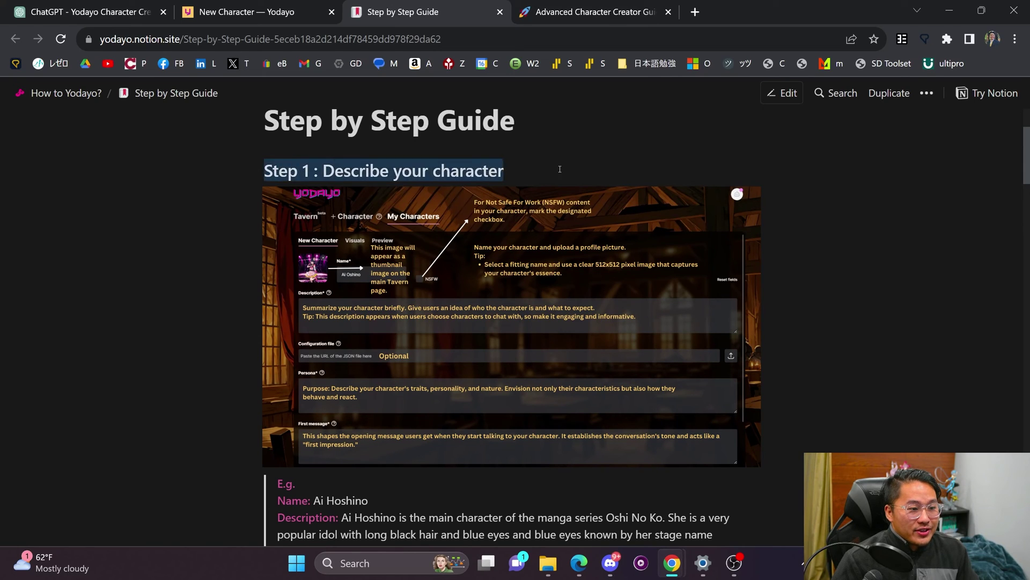
left_click(125, 292)
- Read the guide's Ai Hoshino example, highlighting its description, persona and first message
scroll(125, 292, "down", 4)
scroll(554, 476, "up", 1)
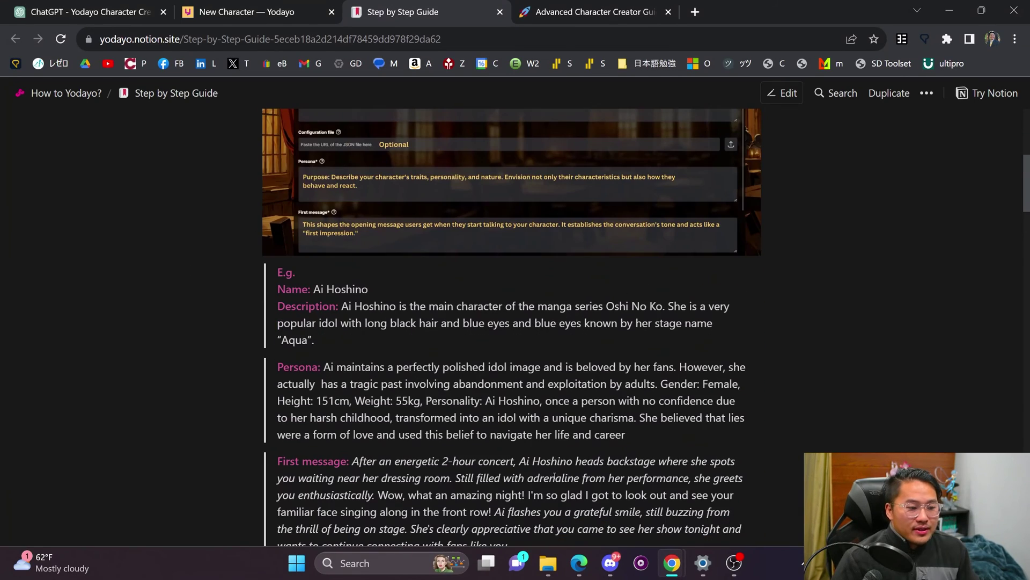
scroll(549, 486, "down", 1)
left_click_drag(549, 486, 276, 200)
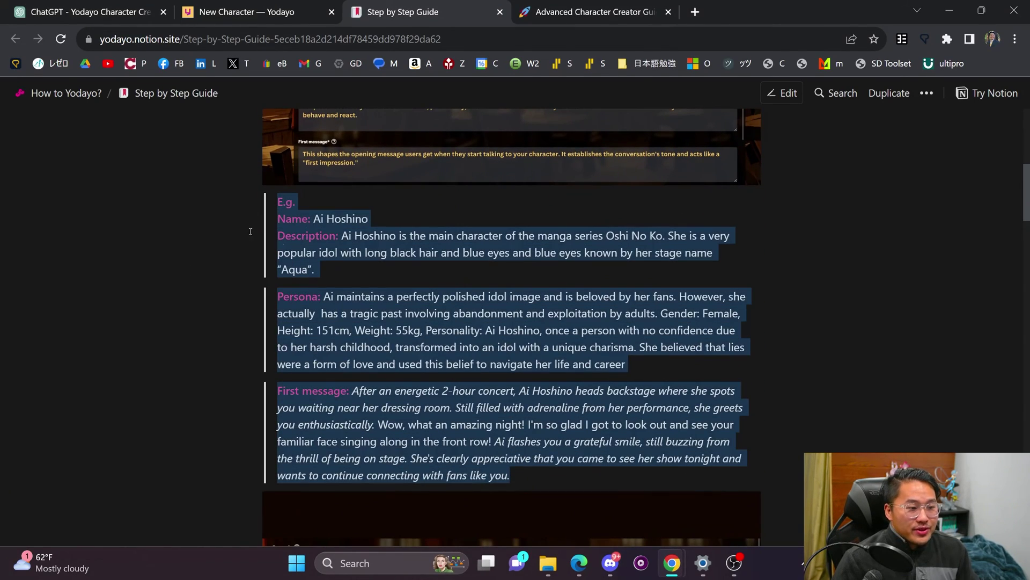
left_click(345, 276)
left_click_drag(345, 275, 277, 236)
left_click_drag(625, 365, 278, 297)
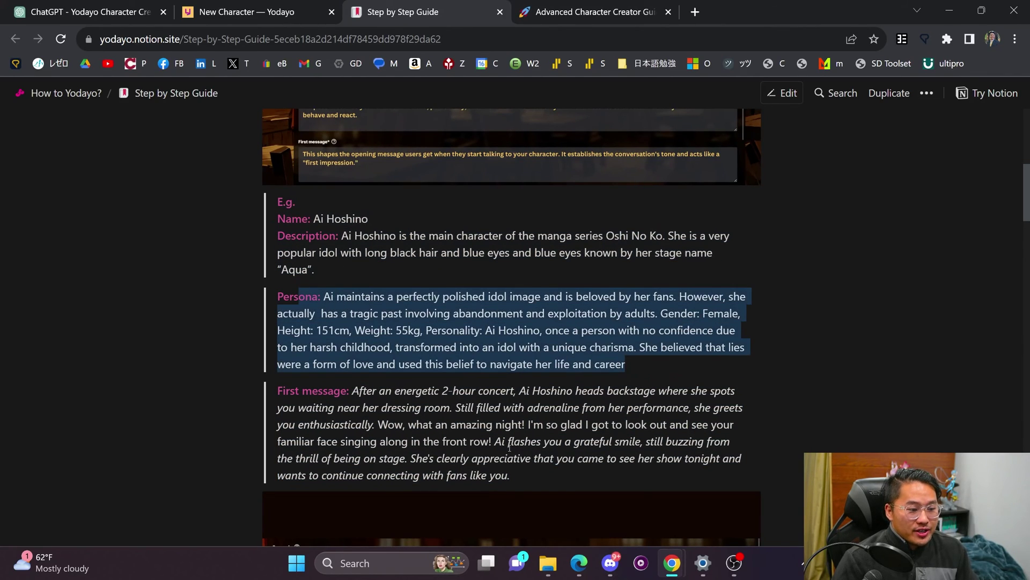
left_click(522, 483)
left_click_drag(522, 482, 277, 390)
left_click(304, 376)
- Read the guide's example scenario and example dialogue, highlighting each of them
scroll(304, 356, "down", 5)
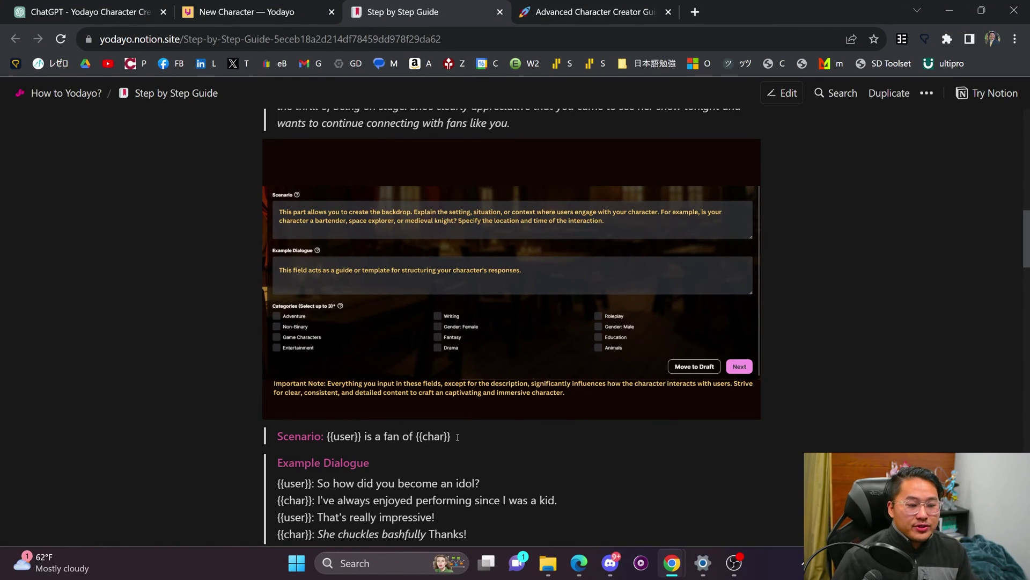
left_click_drag(456, 437, 259, 433)
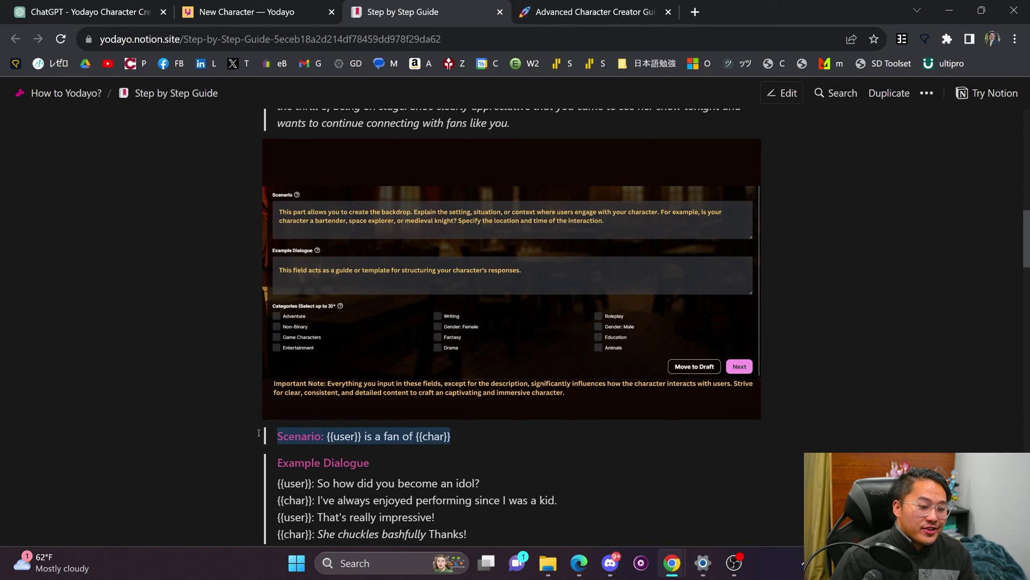
left_click(207, 428)
scroll(394, 393, "down", 3)
left_click_drag(481, 397, 272, 329)
left_click(215, 329)
- Review Step 2 on uploading the character image, including the Advanced Mode character and background image requirements
scroll(215, 329, "down", 4)
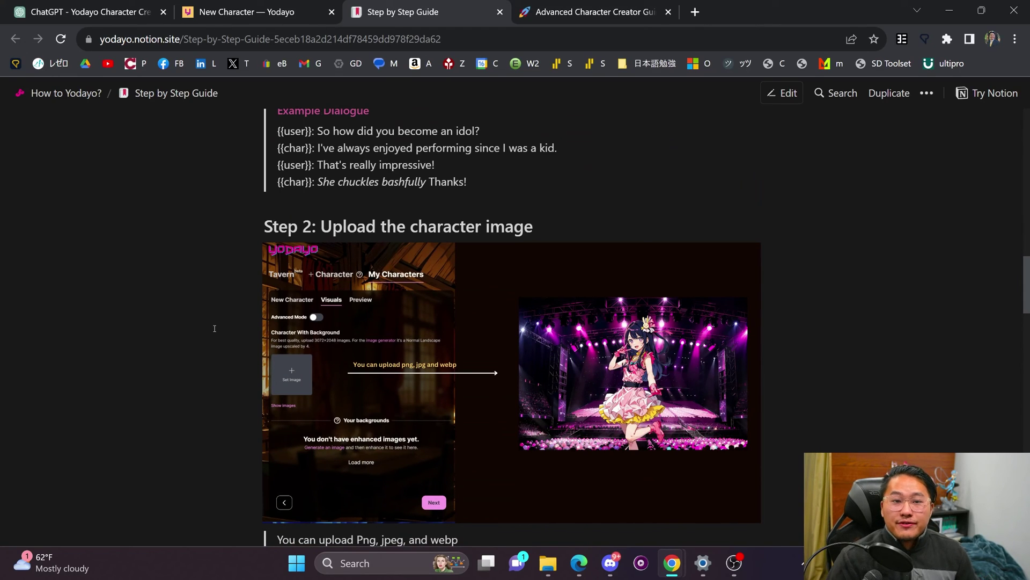
scroll(215, 328, "down", 8)
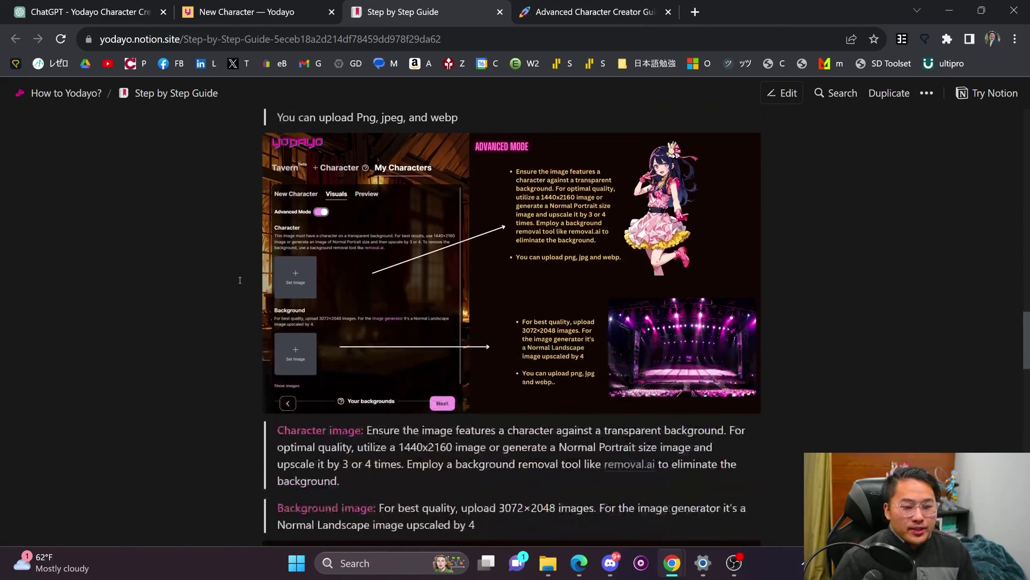
scroll(240, 279, "down", 3)
scroll(252, 317, "down", 5)
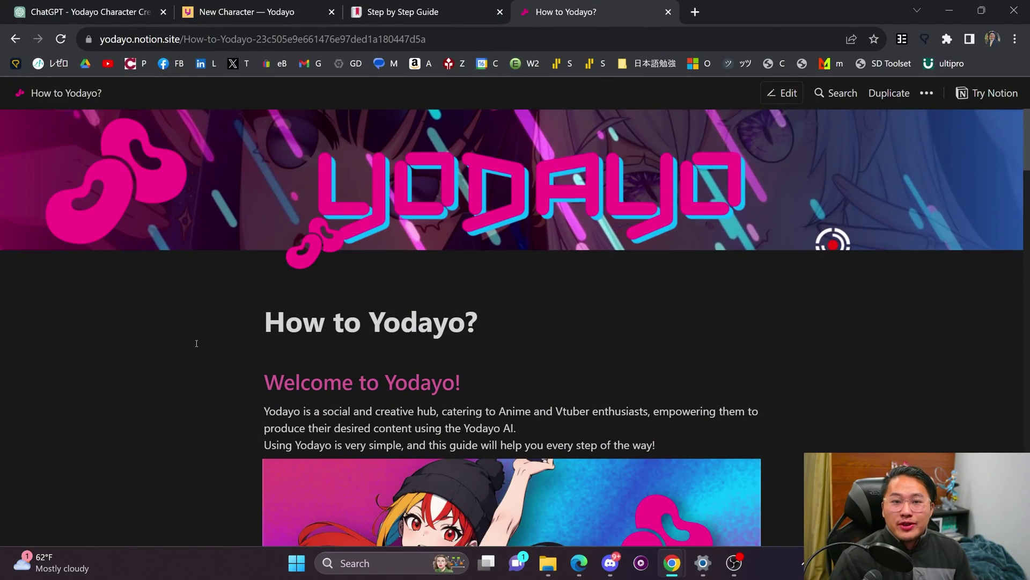
- Find the section on creating your own Tavern characters in How to Yodayo and open the Advanced Character Creator Guide
scroll(199, 341, "down", 3)
scroll(204, 339, "down", 12)
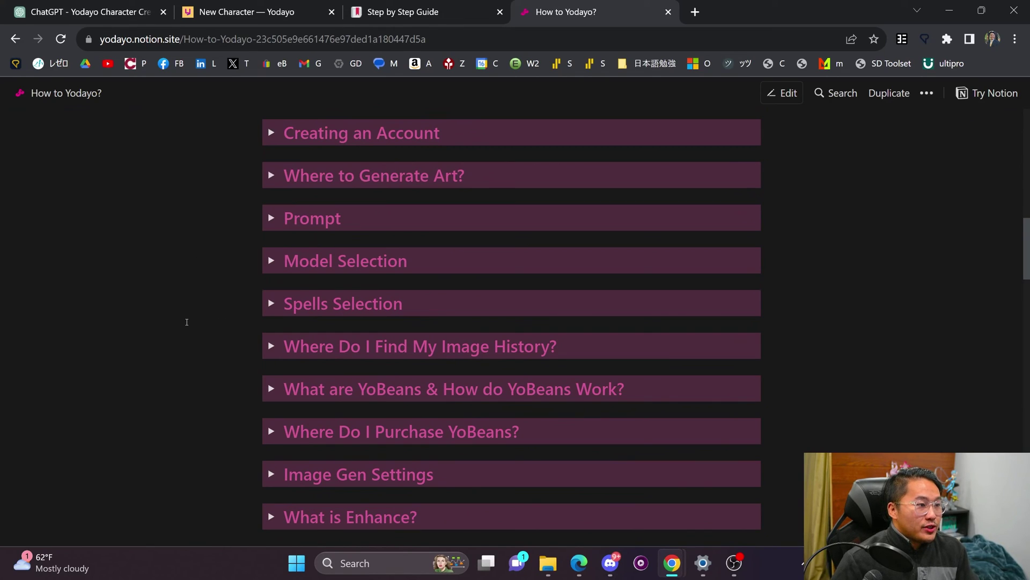
scroll(187, 322, "down", 5)
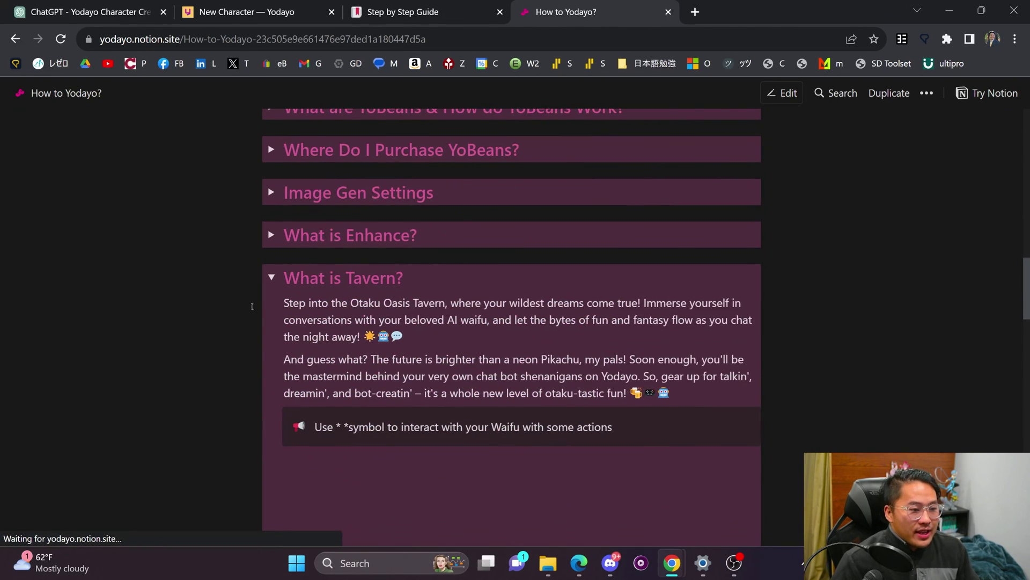
scroll(253, 311, "down", 11)
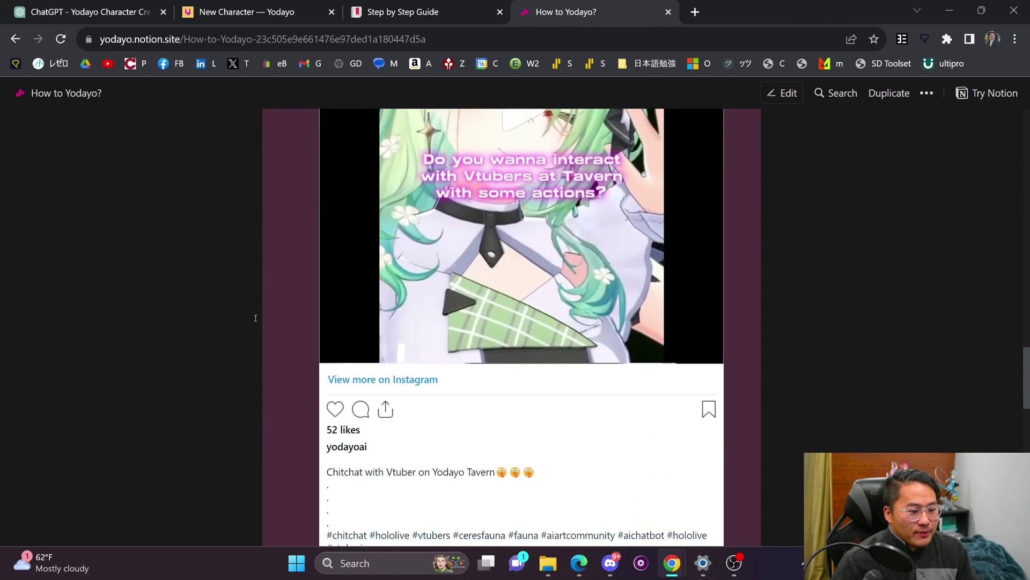
scroll(256, 318, "down", 10)
scroll(256, 316, "up", 3)
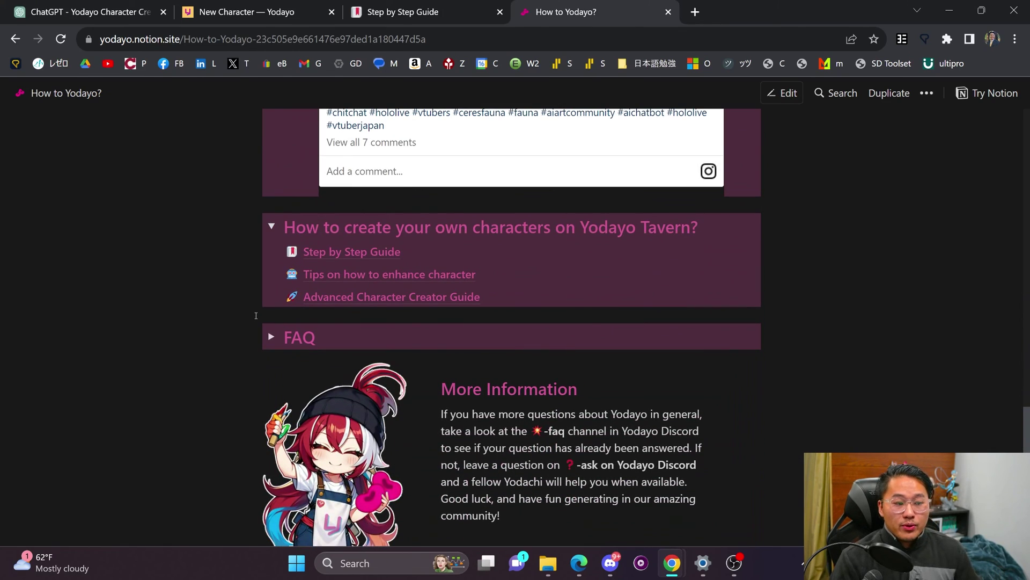
left_click(393, 299)
- Collapse the Formatting Types, Tips & Tricks, Simple Code and Advanced Codes sections and look over the guide's outline
scroll(157, 317, "down", 3)
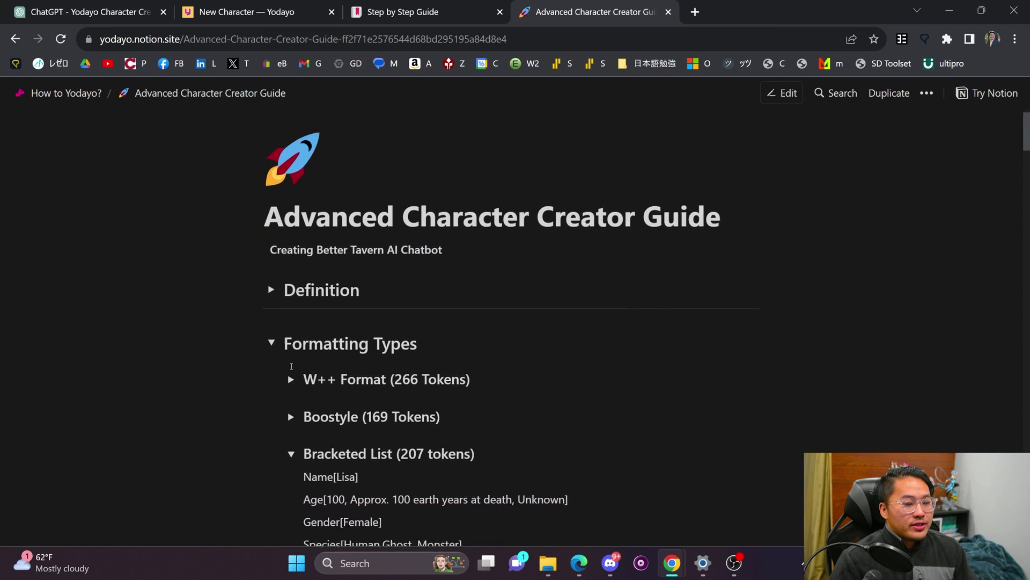
left_click(271, 247)
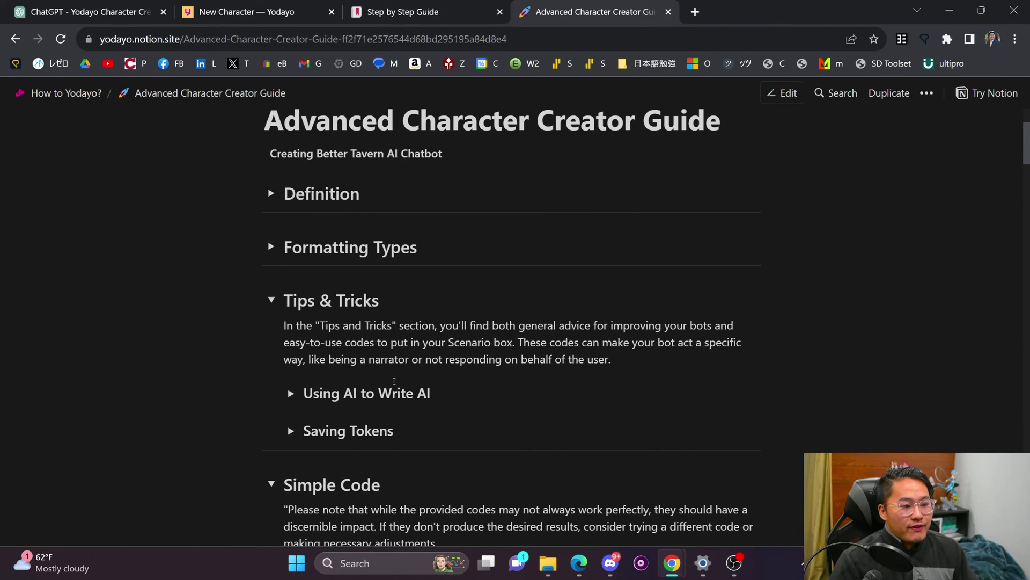
left_click(272, 300)
left_click(271, 352)
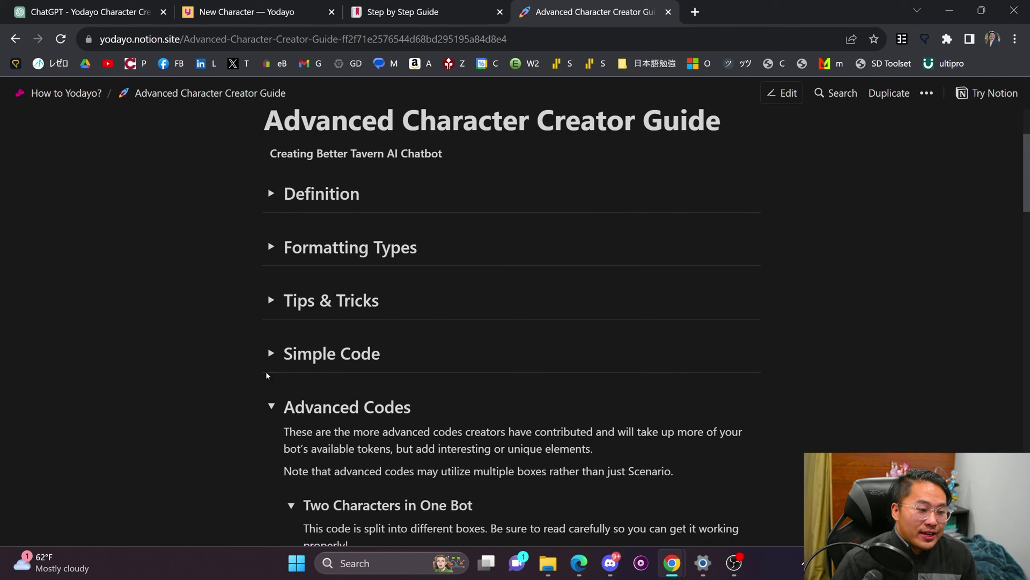
left_click(271, 406)
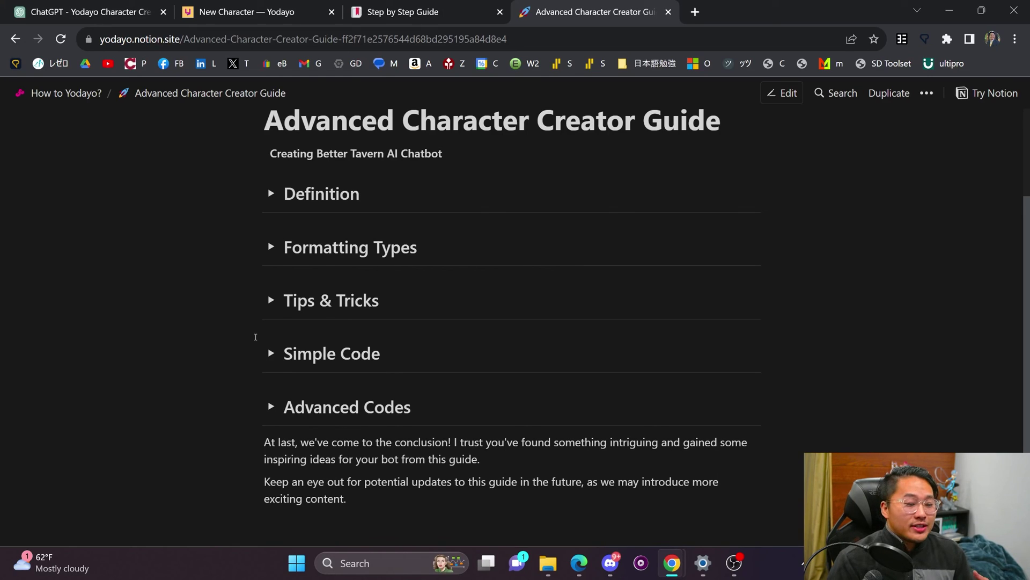
scroll(242, 370, "down", 2)
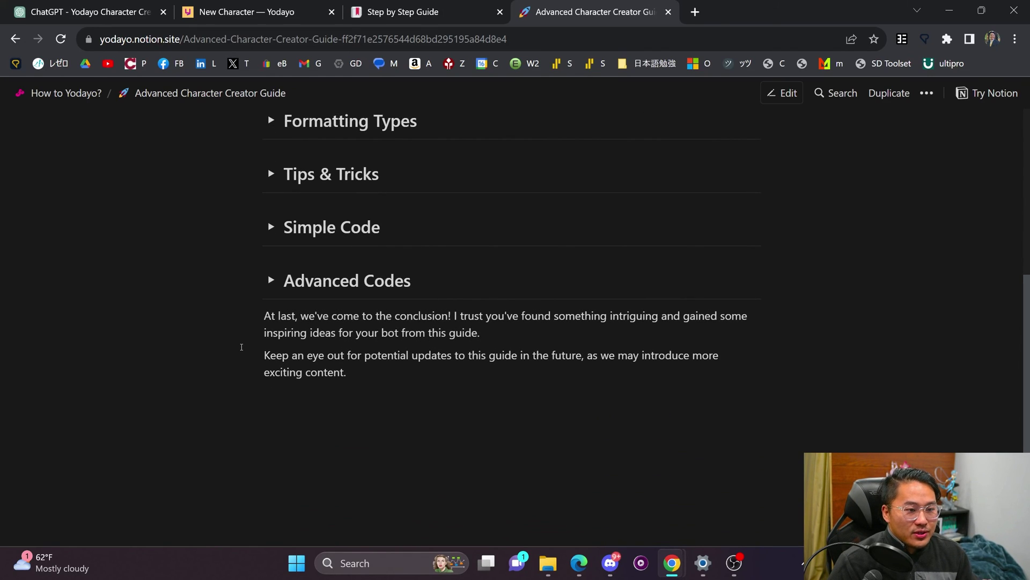
scroll(241, 346, "up", 2)
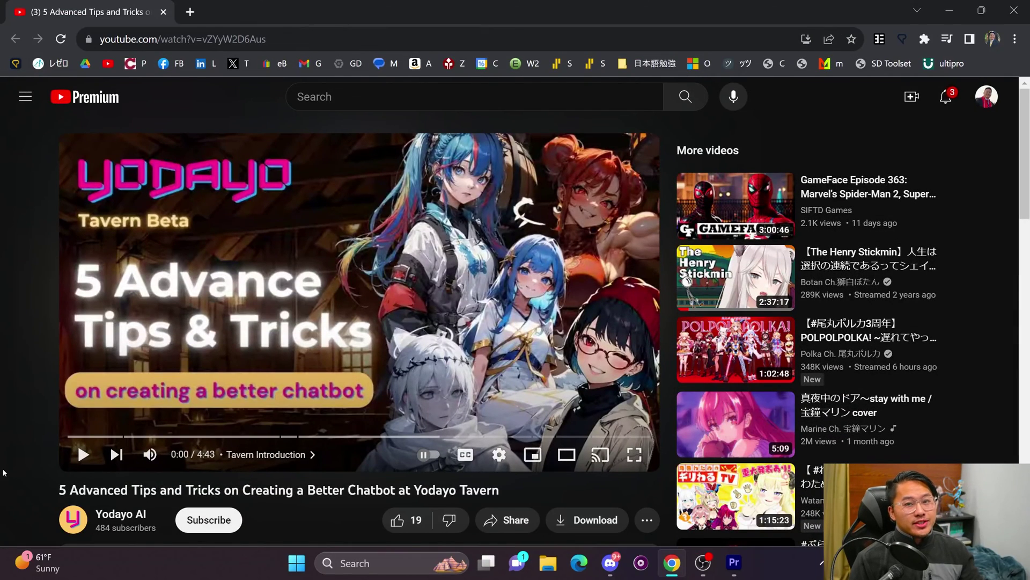
- View Yodayo AI's YouTube page for the video on five advanced chatbot tips and tricks, highlighting its title
left_click_drag(57, 490, 502, 490)
scroll(12, 429, "down", 1)
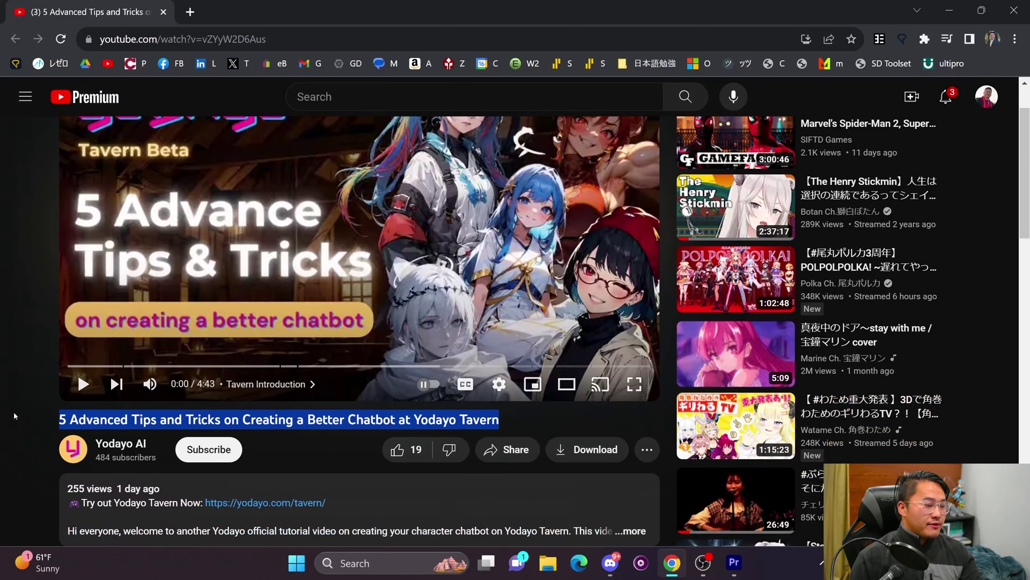
left_click(39, 415)
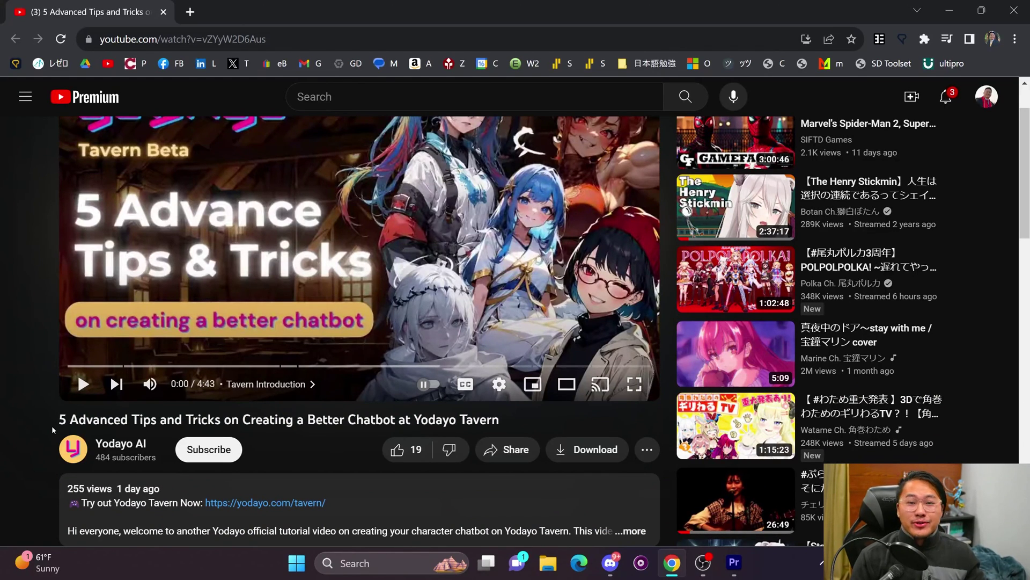
scroll(52, 426, "up", 1)
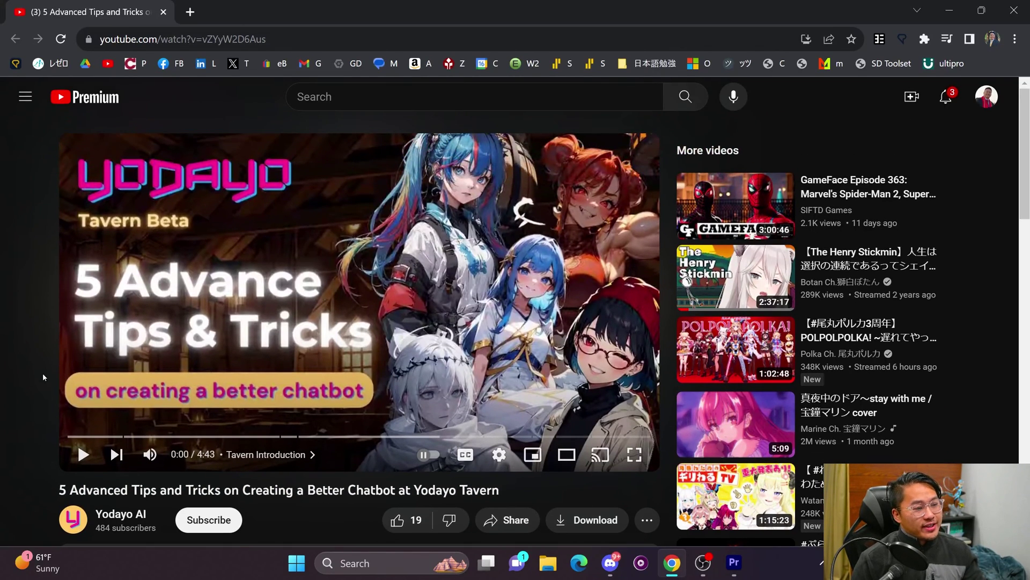